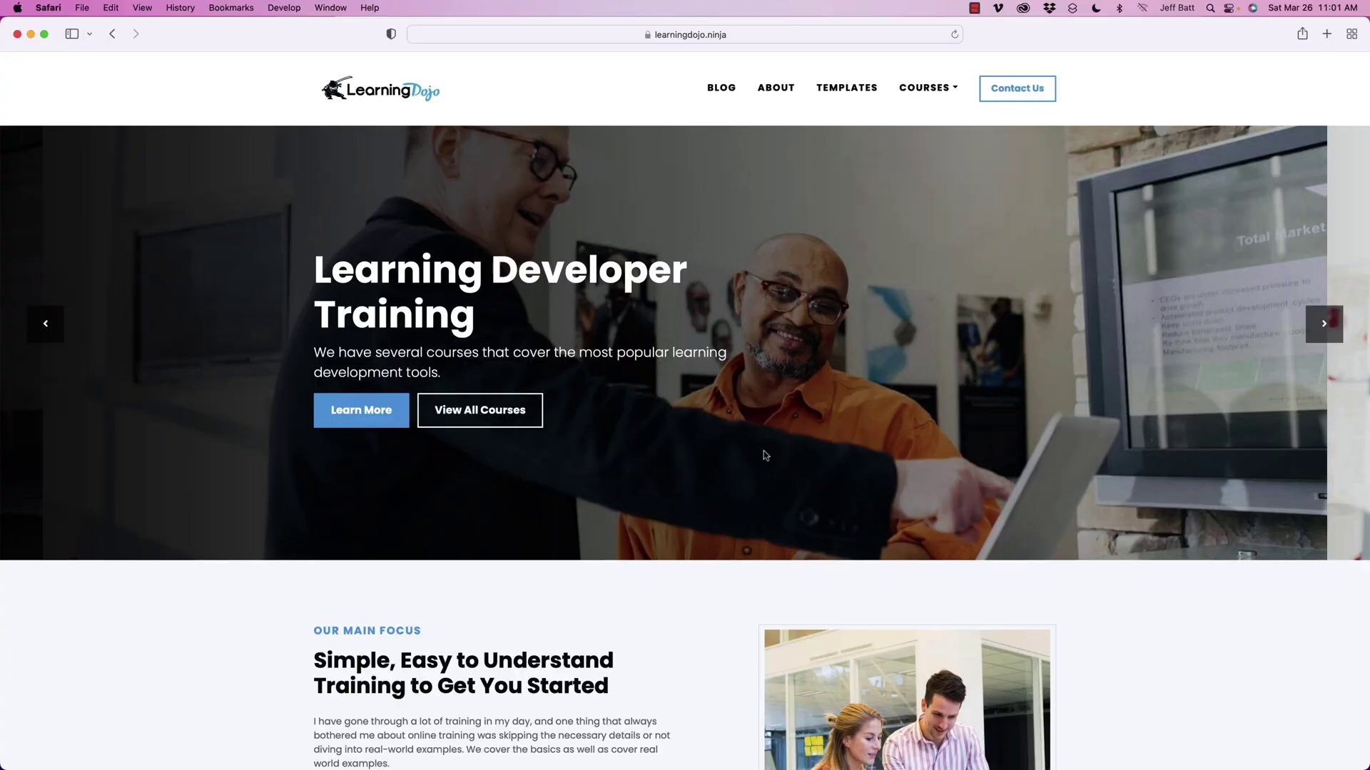
Visit the Learning Dojo blog, scroll the Templates page, and open the Courses dropdown.
left_click(719, 88)
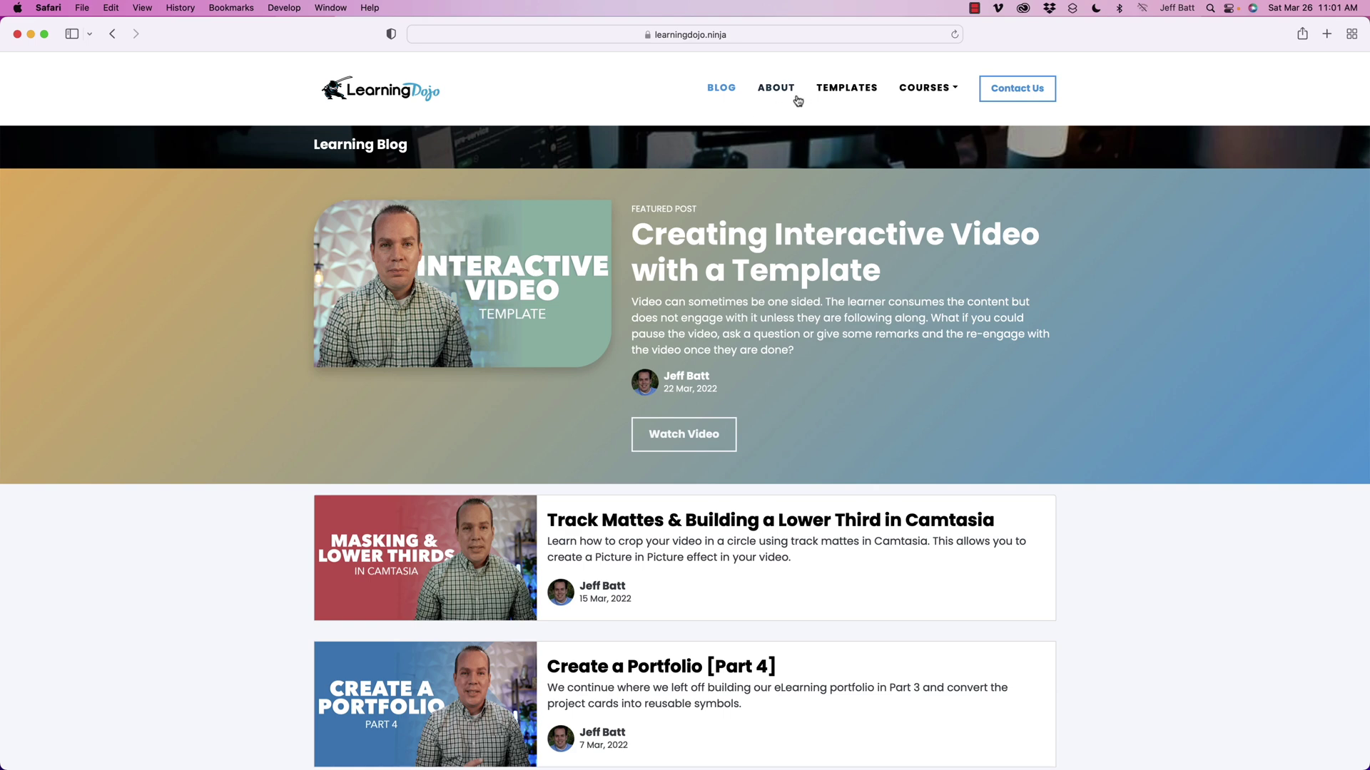
left_click(830, 90)
scroll(820, 136, "down", 3)
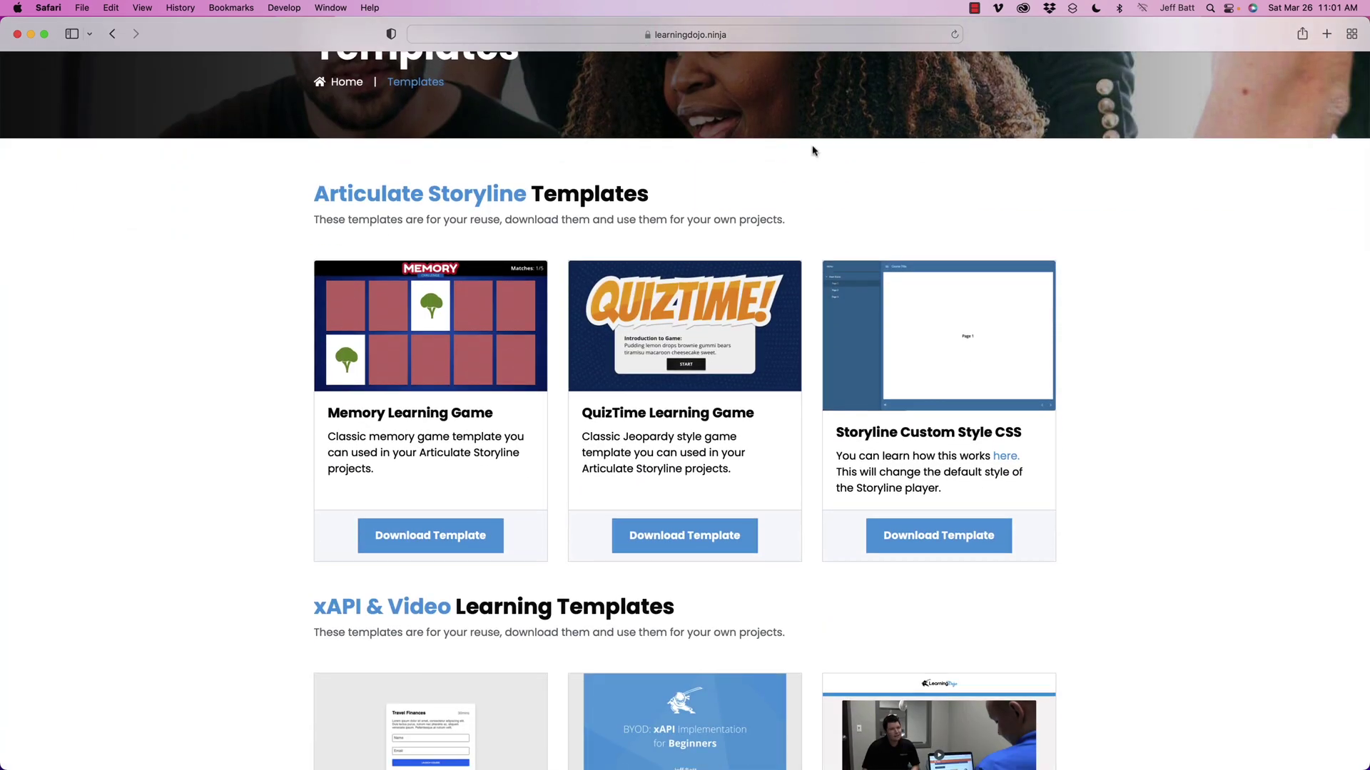
scroll(813, 150, "down", 2)
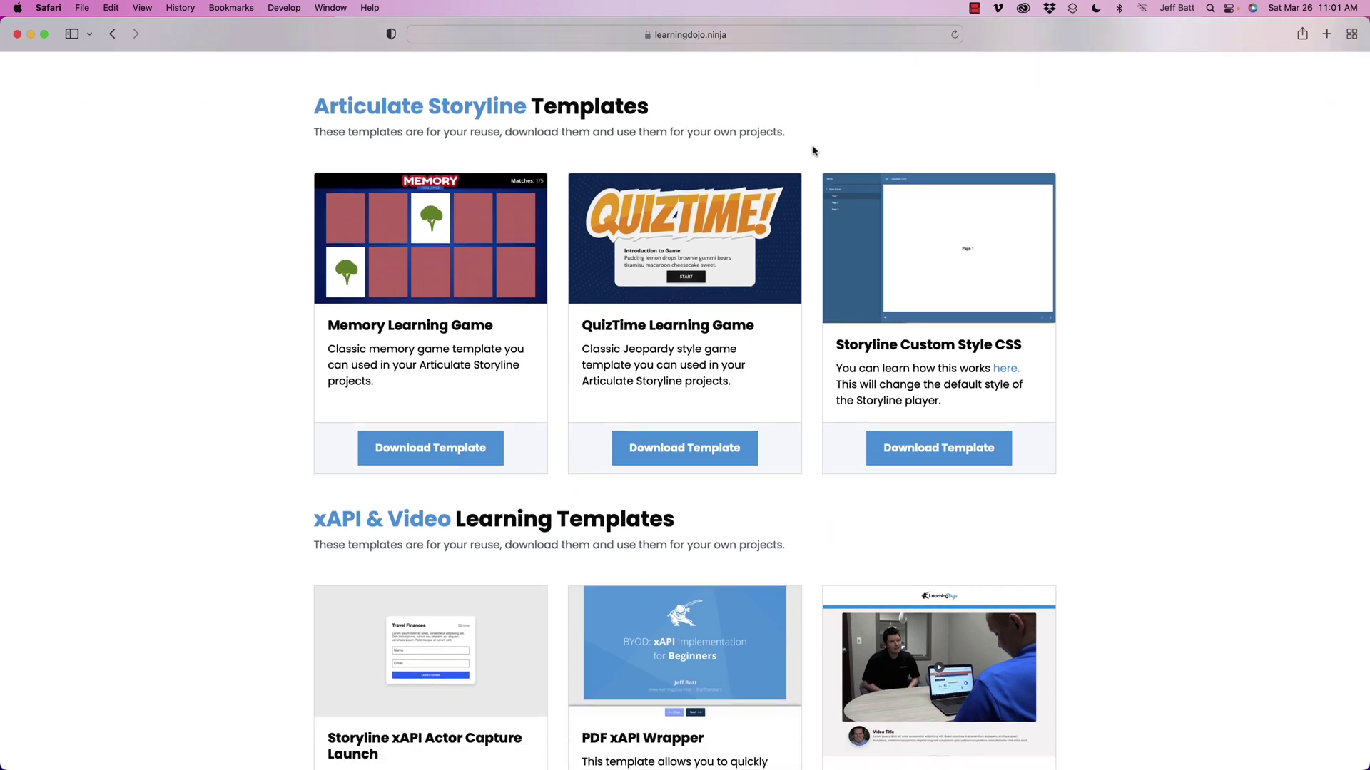
scroll(813, 150, "up", 5)
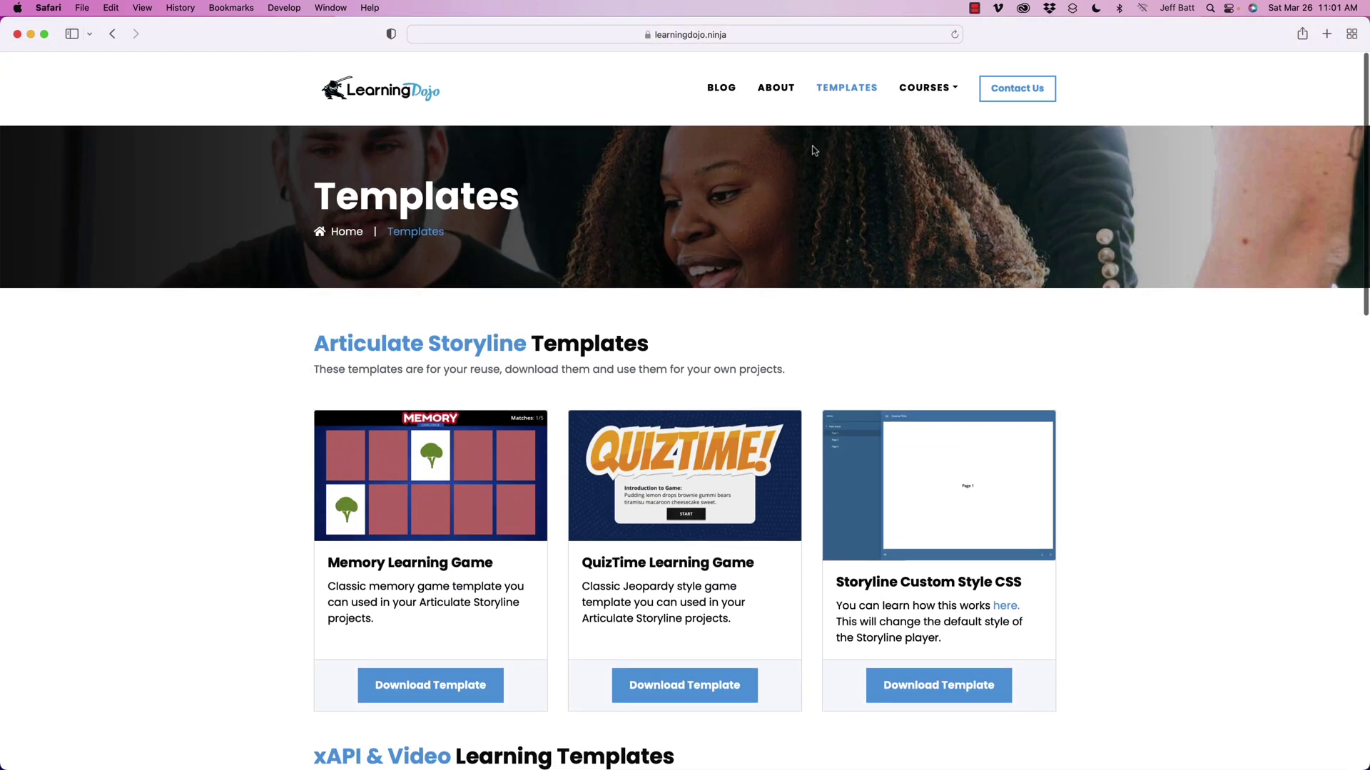
left_click(922, 91)
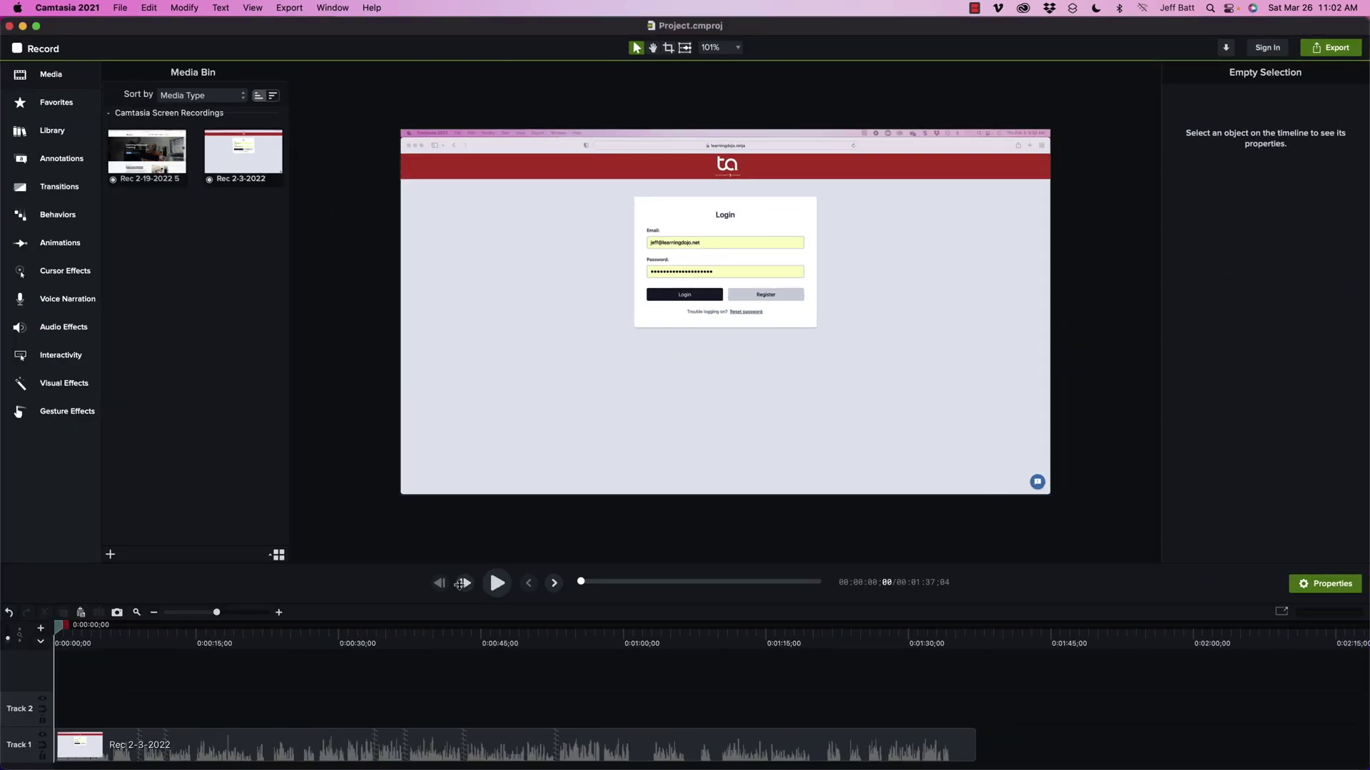
Preview the recording, return the playhead to 0:00, and bring up the Marker/Quiz track menu.
left_click_drag(336, 643, 350, 646)
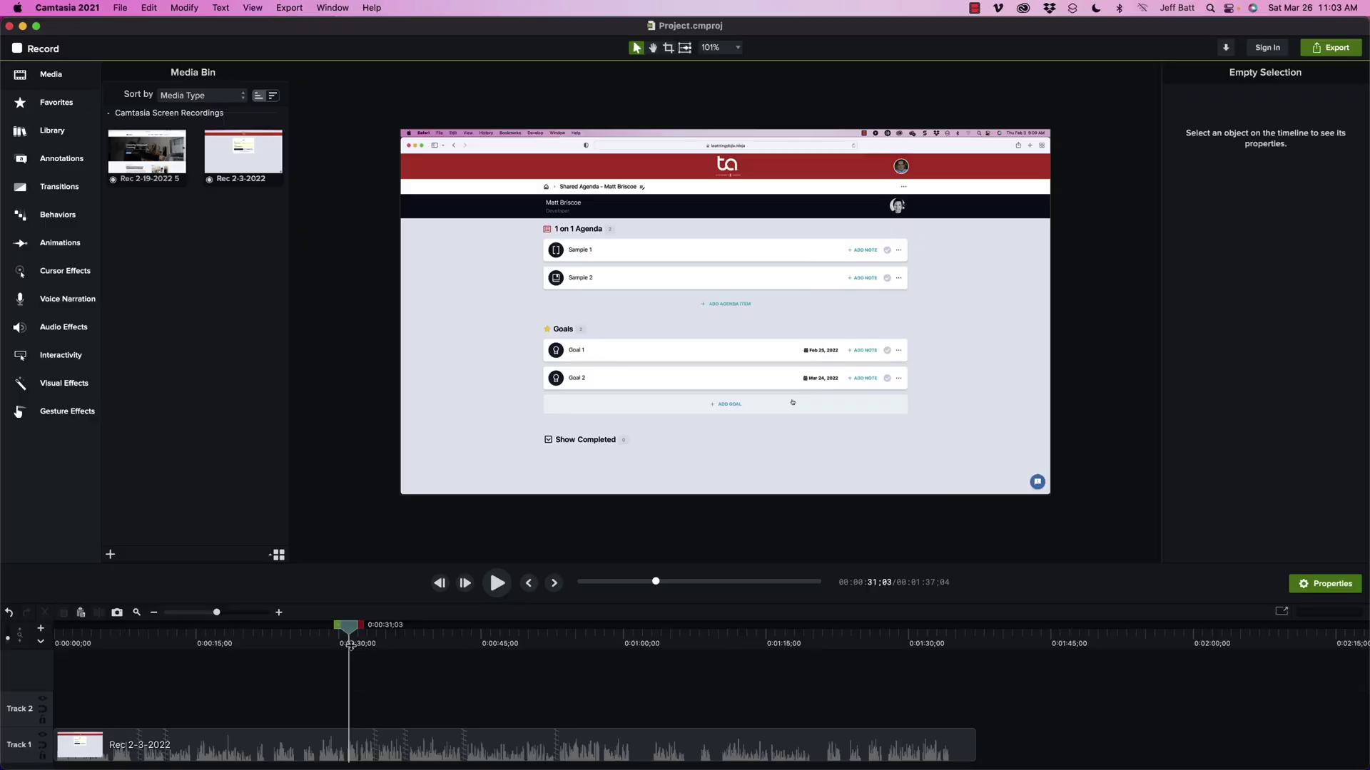
left_click(105, 632)
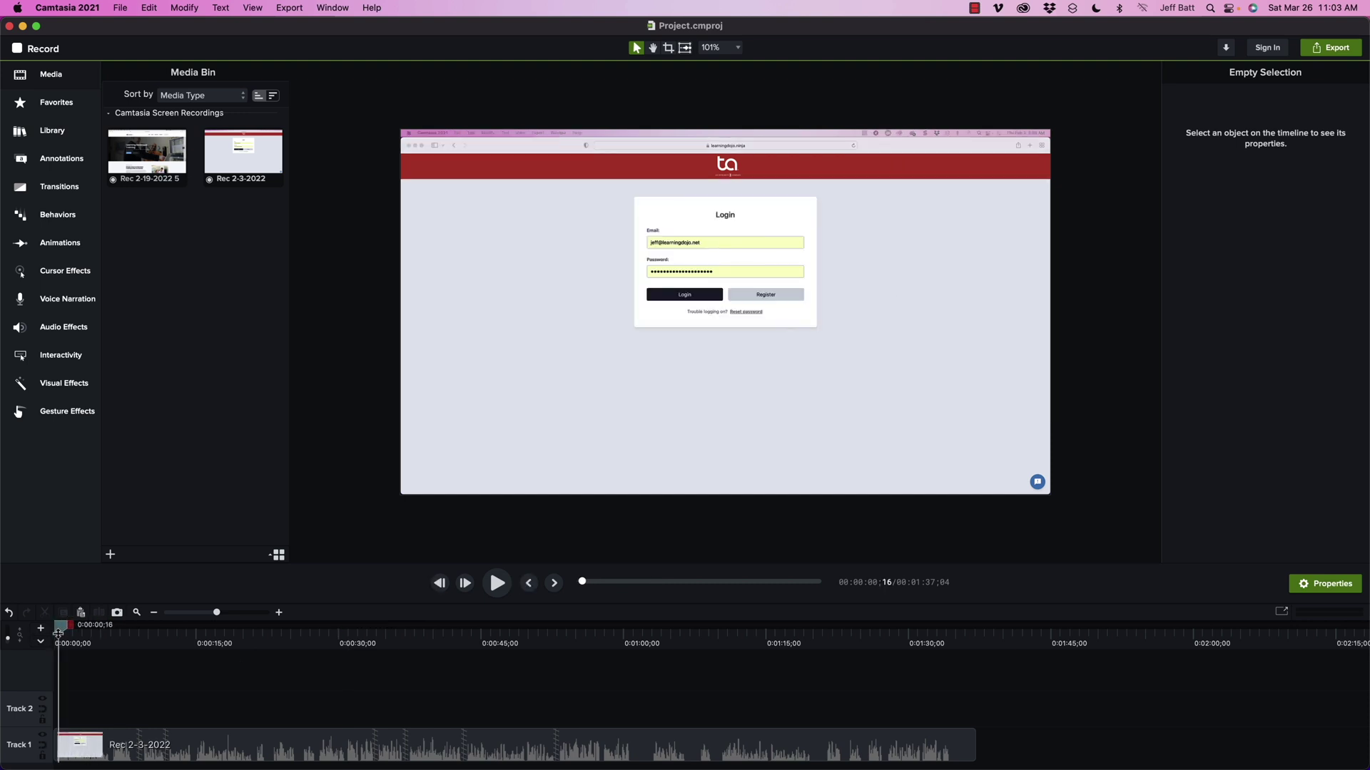
left_click_drag(105, 632, 44, 635)
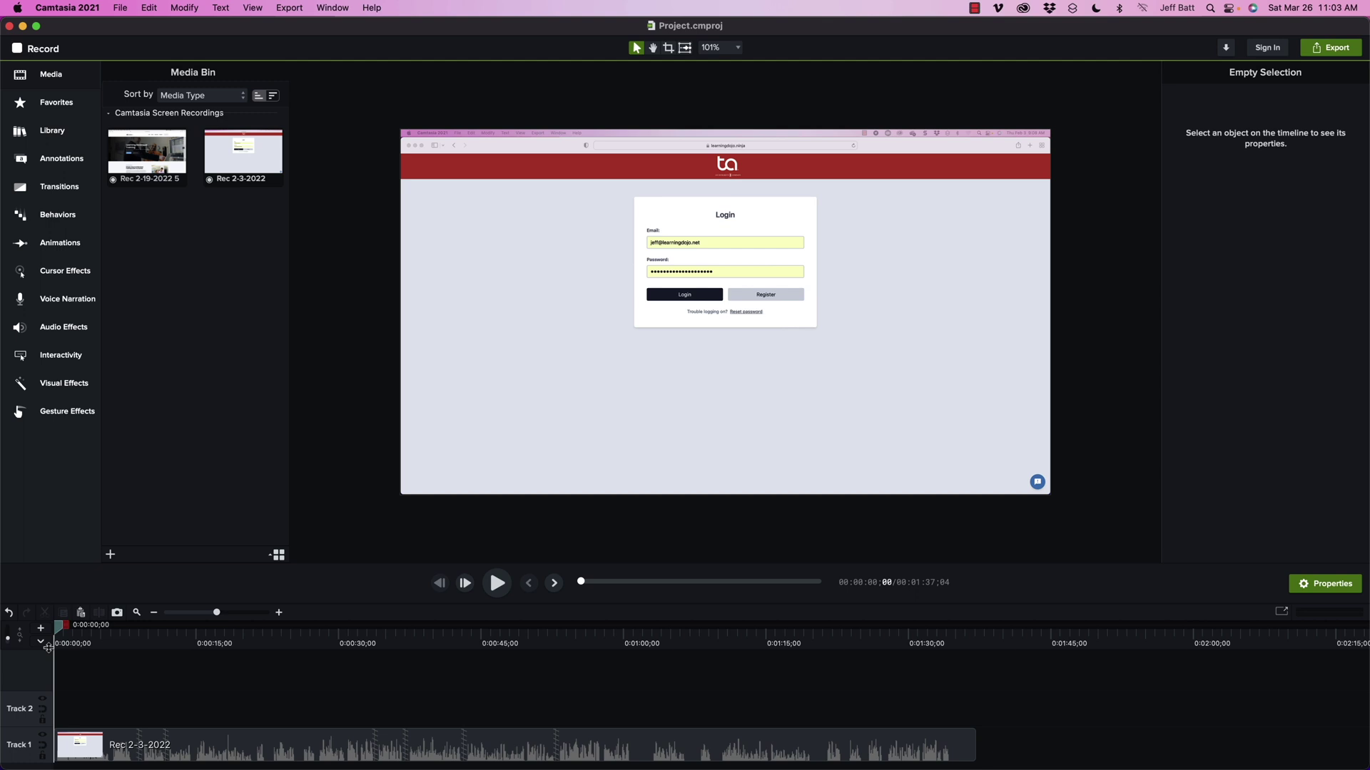
left_click(48, 646)
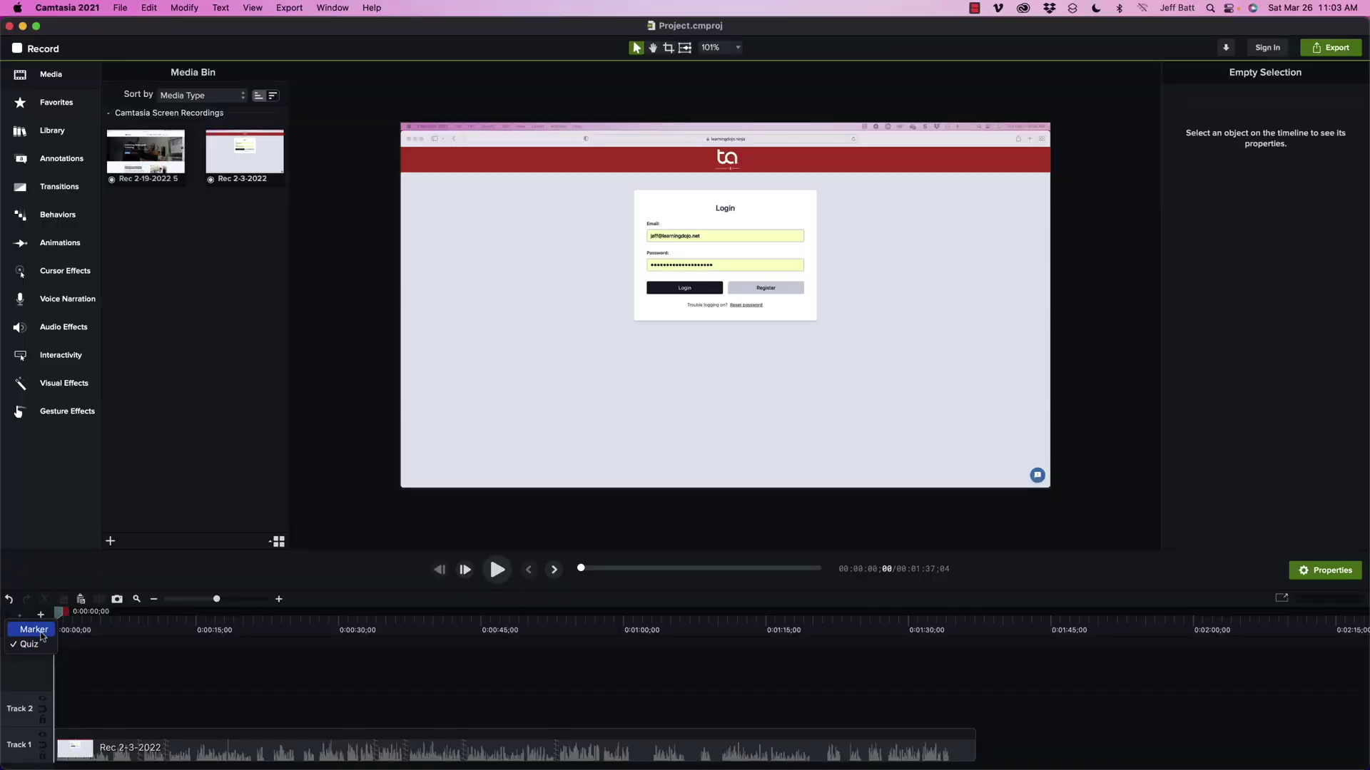
Show the Marker track and add a marker named Introduction at 0:00.
left_click(34, 629)
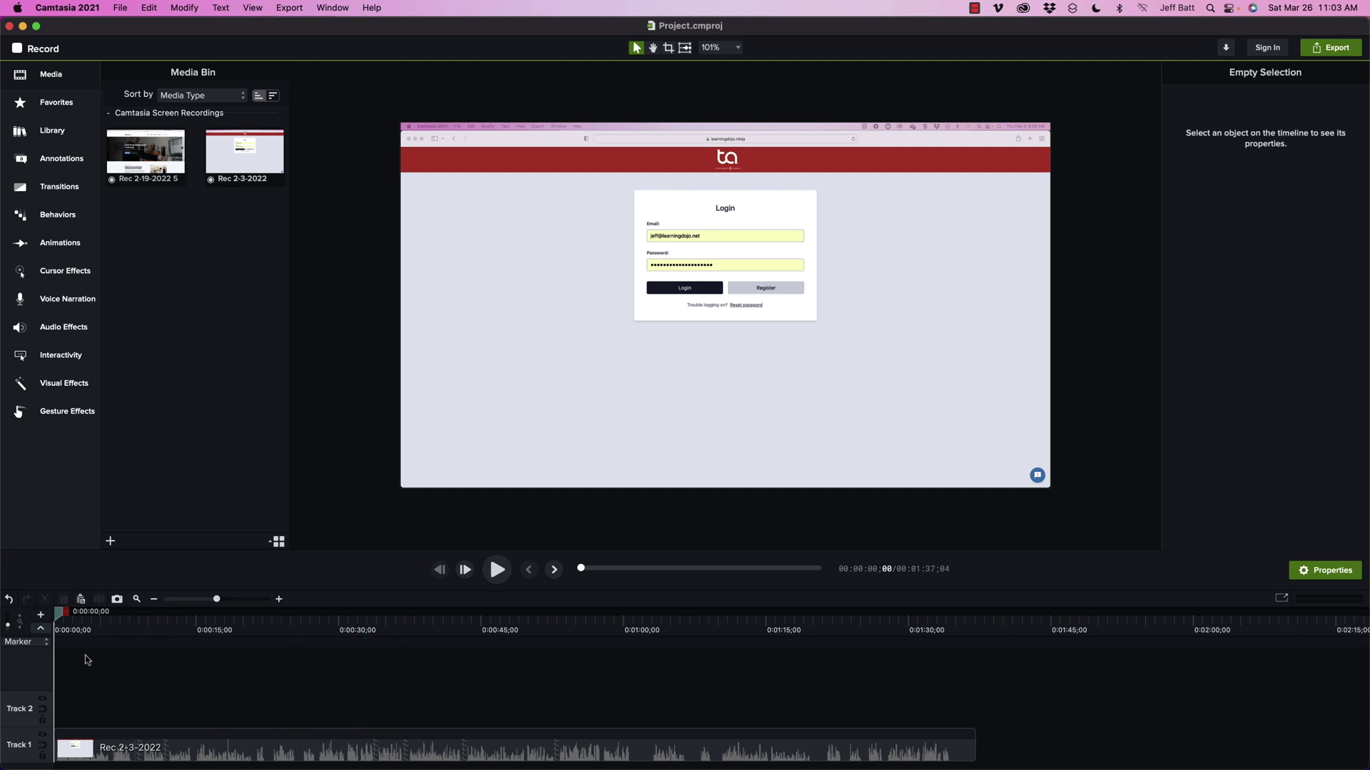
left_click(55, 643)
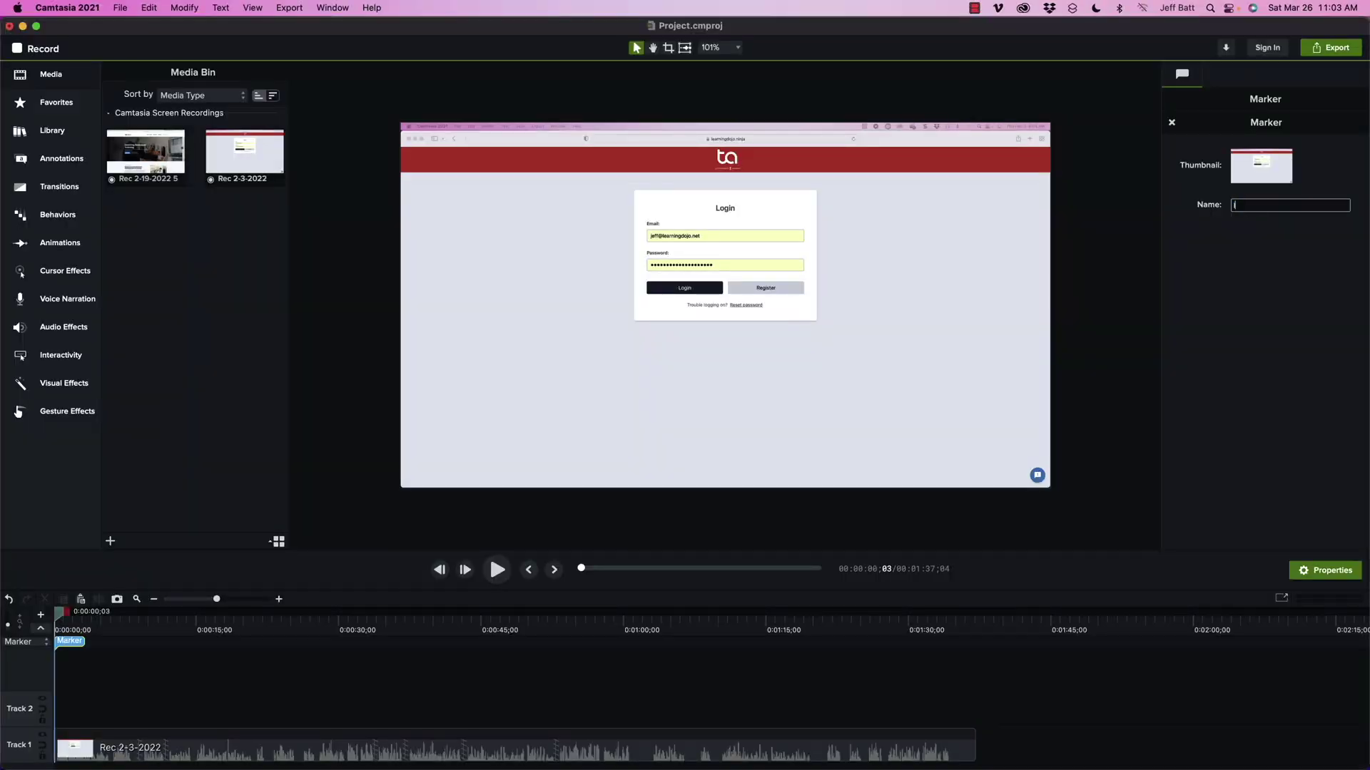
type("Introduction")
key("Return")
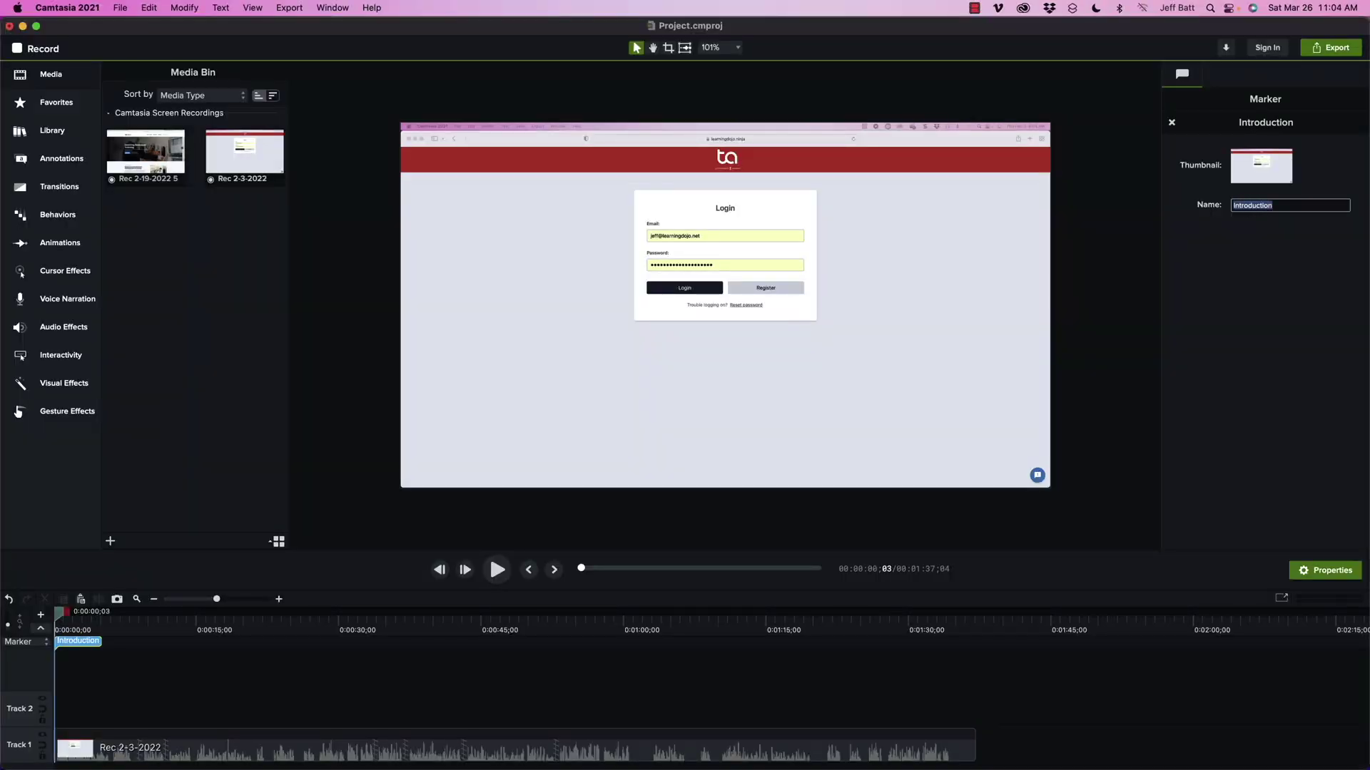
left_click(66, 642)
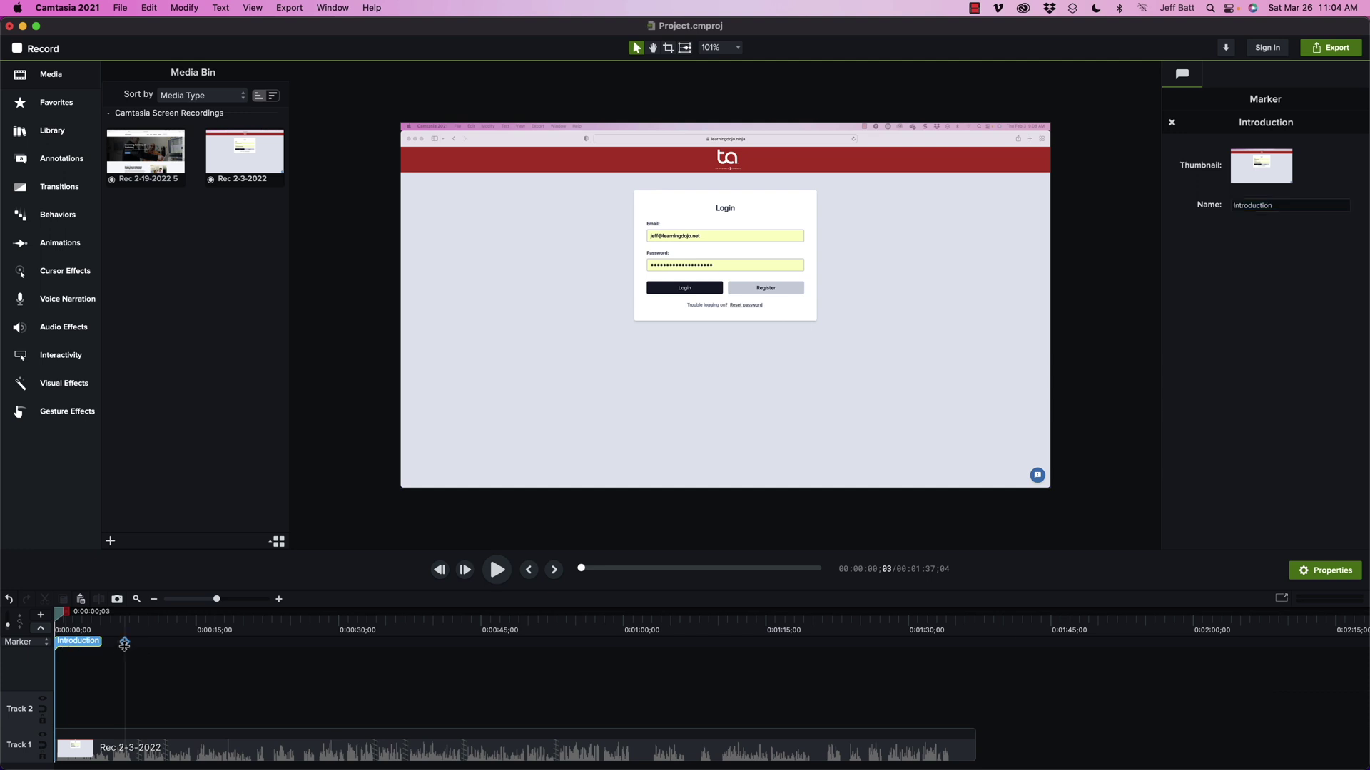
Name the marker at about 6 seconds Logging In, then move the playhead to about 0:21.
left_click_drag(120, 627, 111, 624)
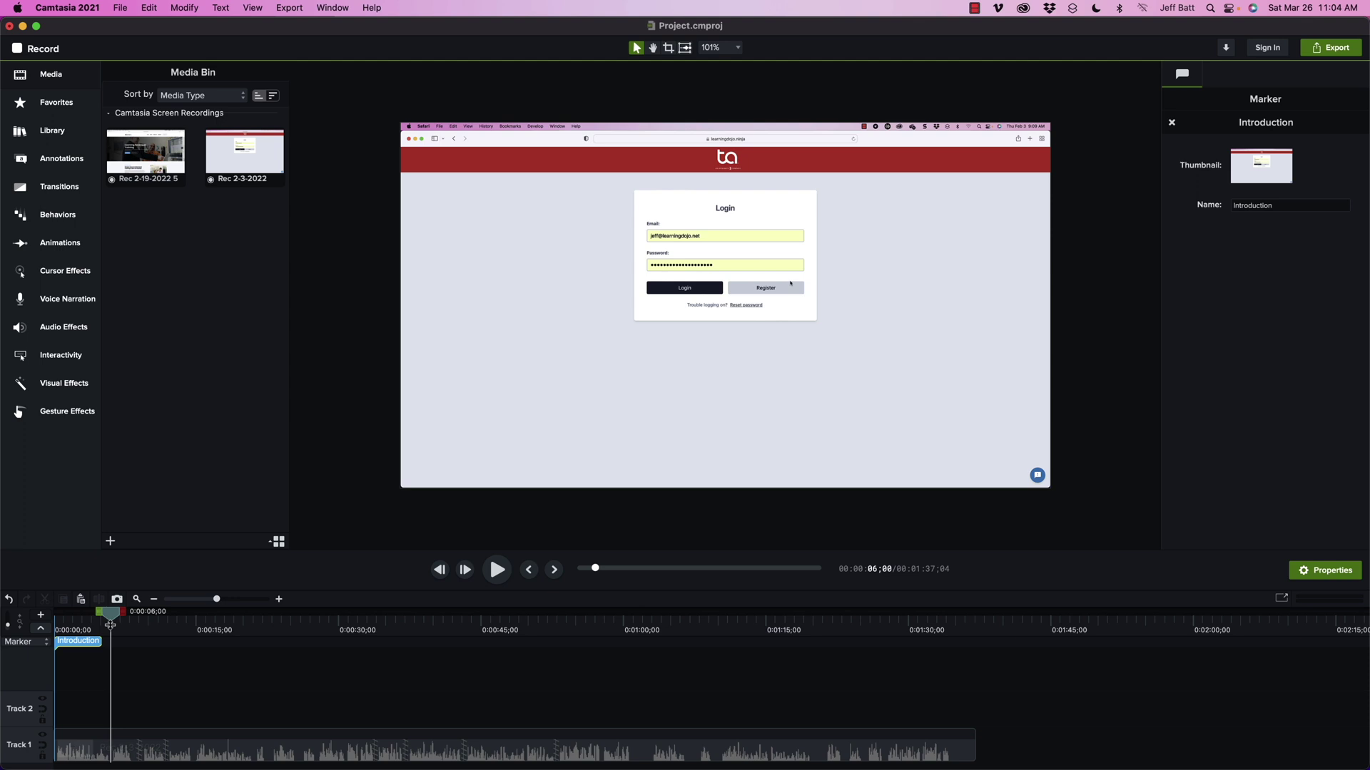
type("m")
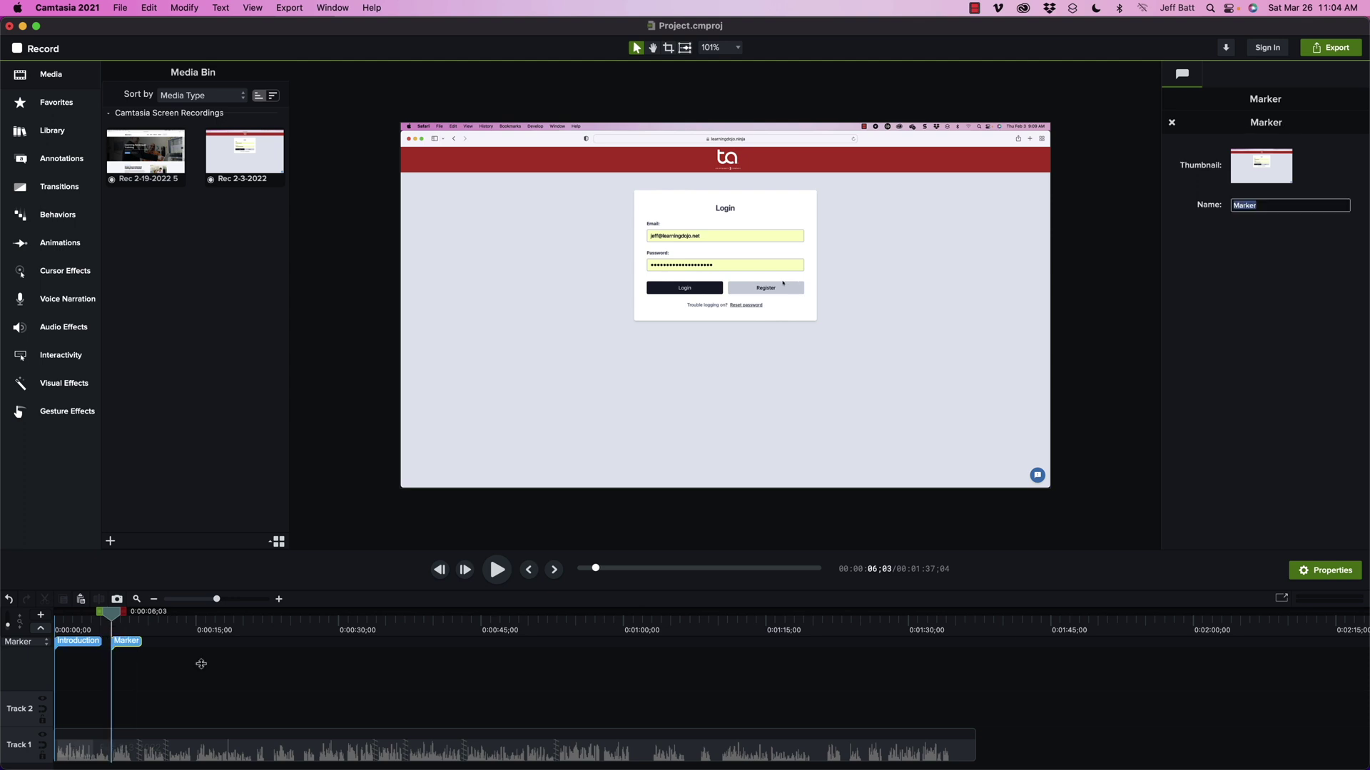
type("Logging In")
left_click(256, 627)
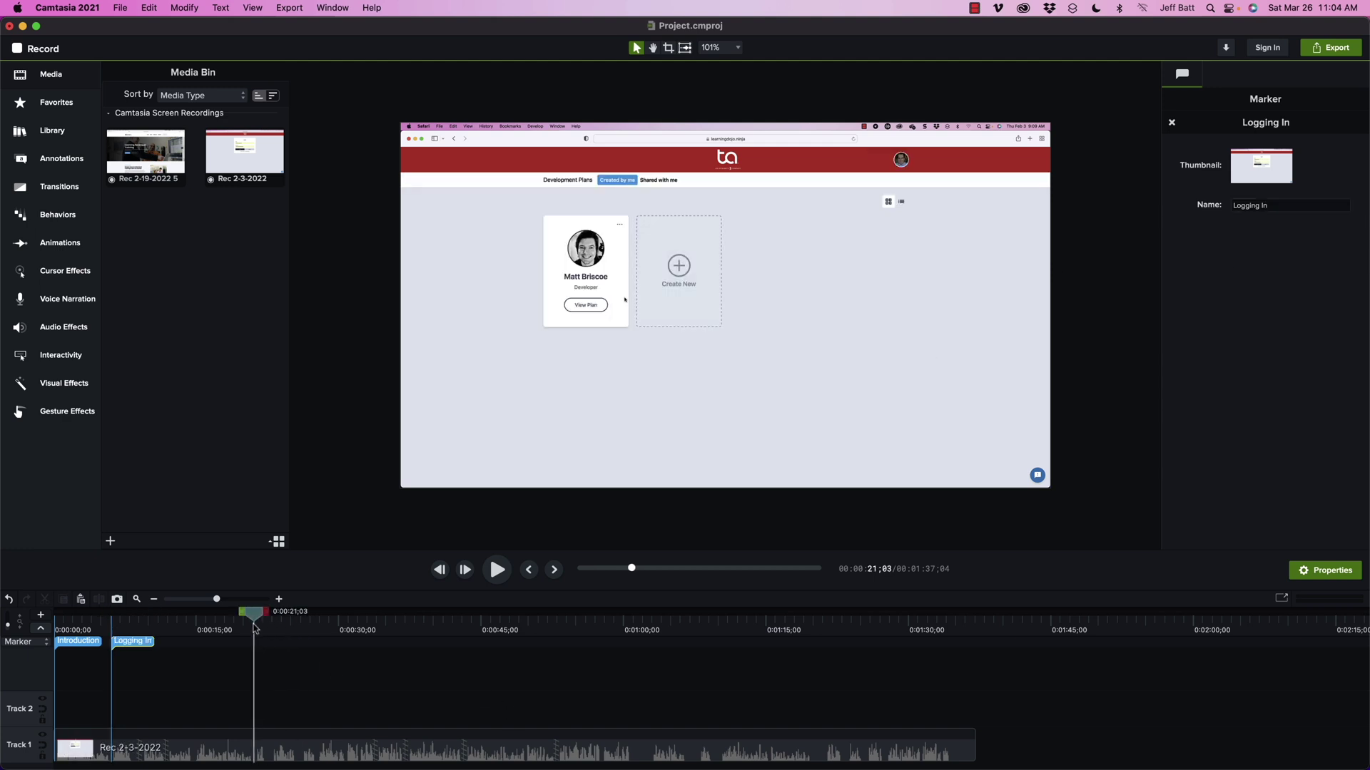
left_click_drag(258, 627, 254, 626)
Add markers named View Plan at 0:21 and Add Note at about 0:53.
left_click(255, 643)
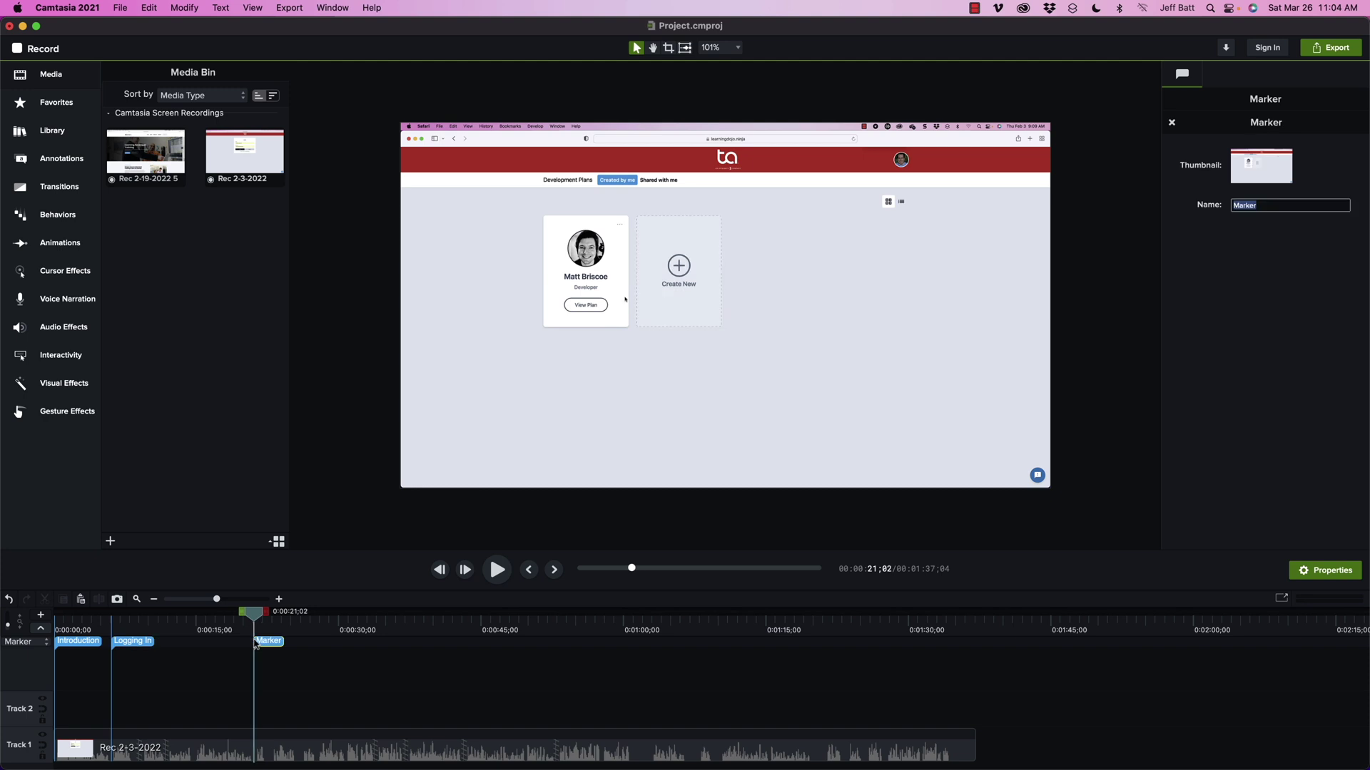
type("View Plan")
key("Return")
left_click_drag(437, 632, 557, 626)
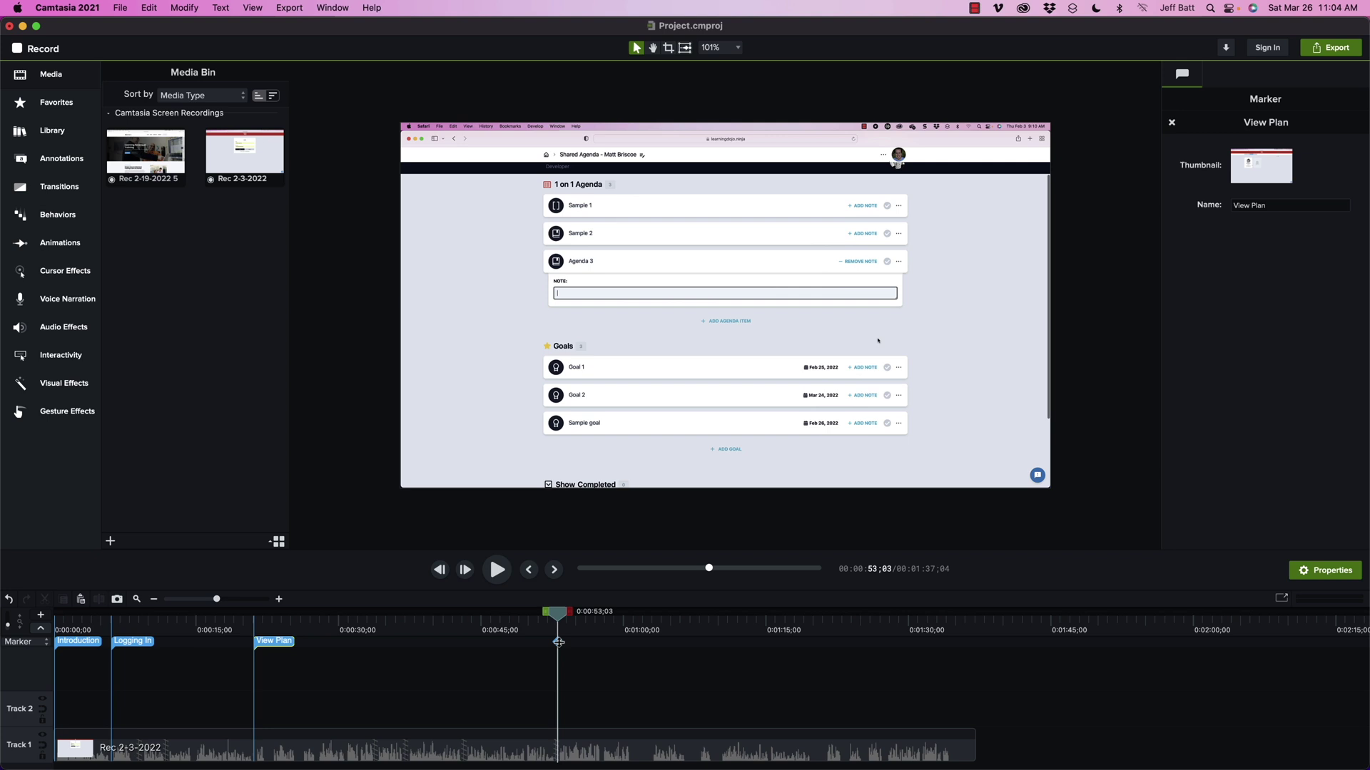
left_click(561, 642)
type("Add Note")
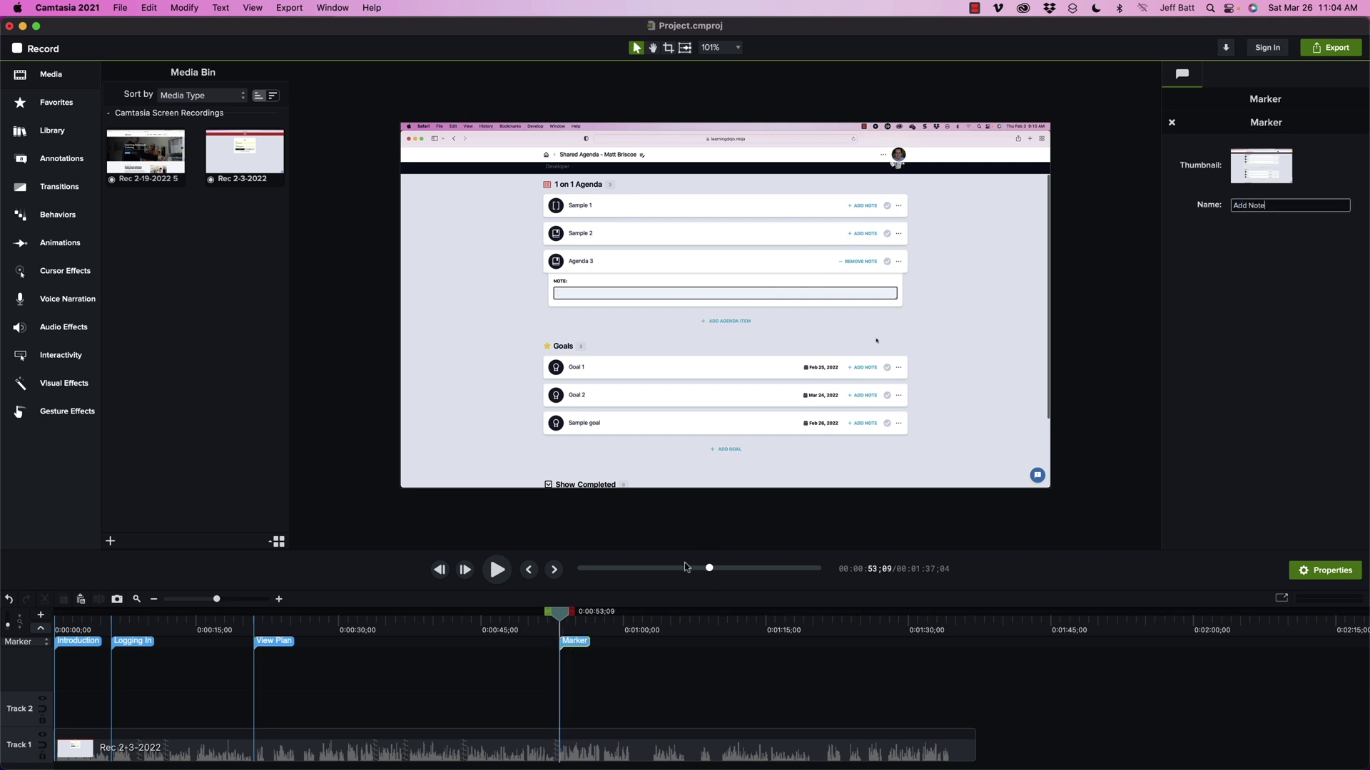
Add a View Completed marker at about 1:02, then review the Add Note marker's properties.
mouse_move(638, 625)
left_mouse_down()
mouse_move(662, 623)
mouse_move(647, 623)
left_mouse_up()
left_click(646, 642)
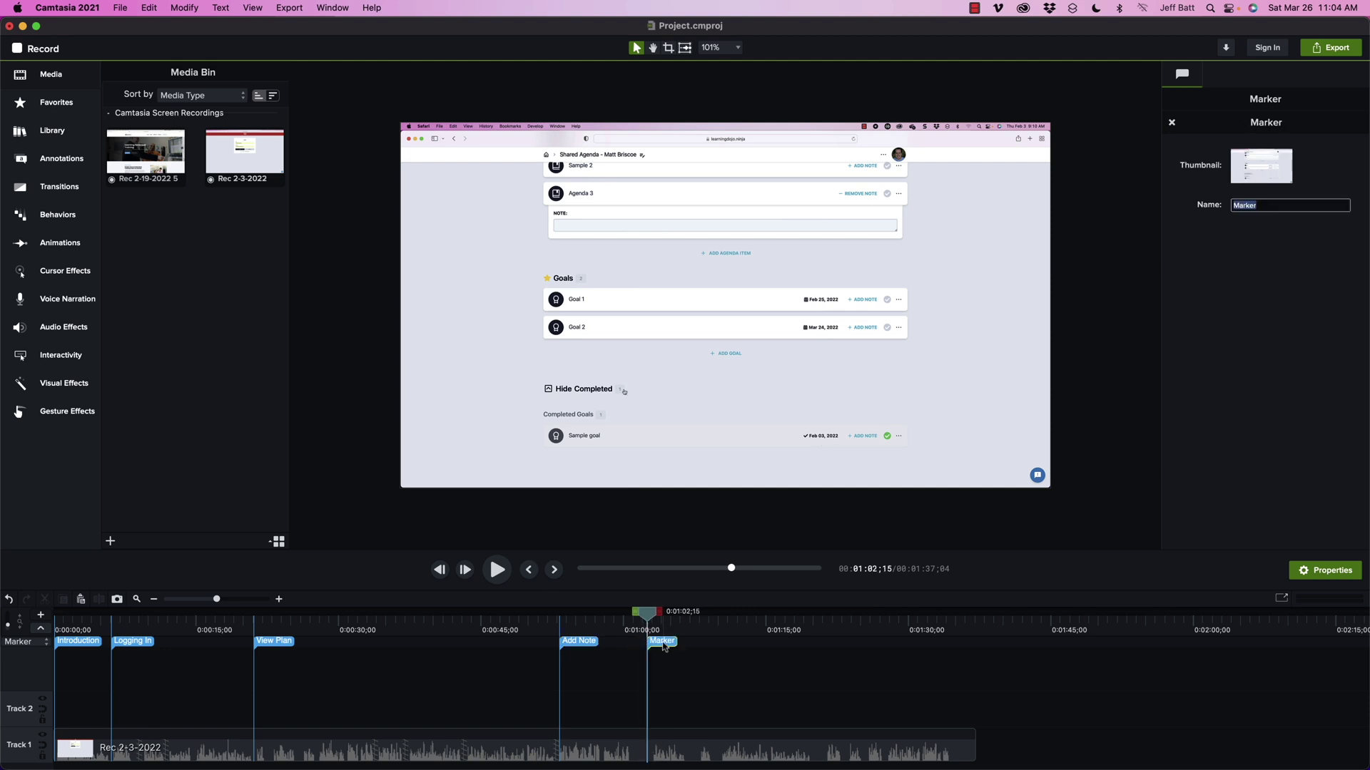
type("View Completed")
key("Return")
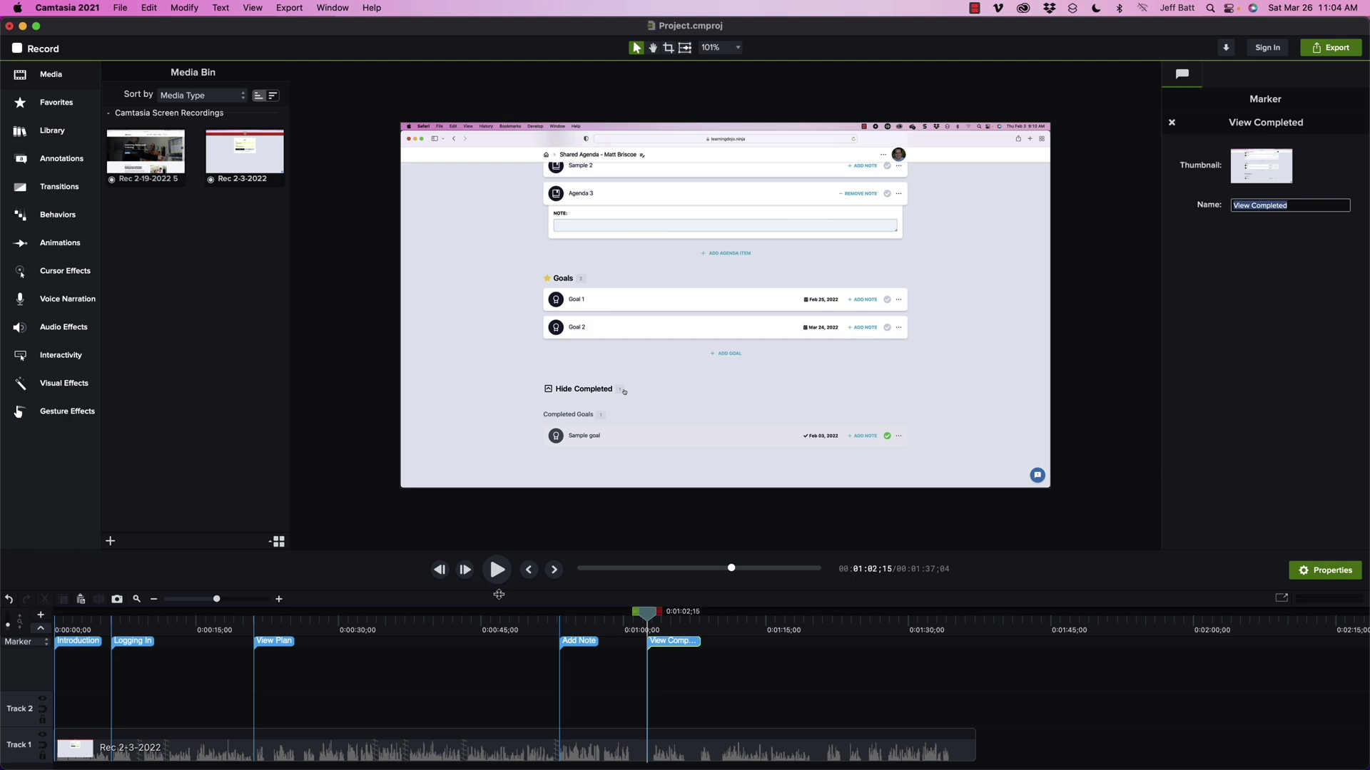
left_click(577, 641)
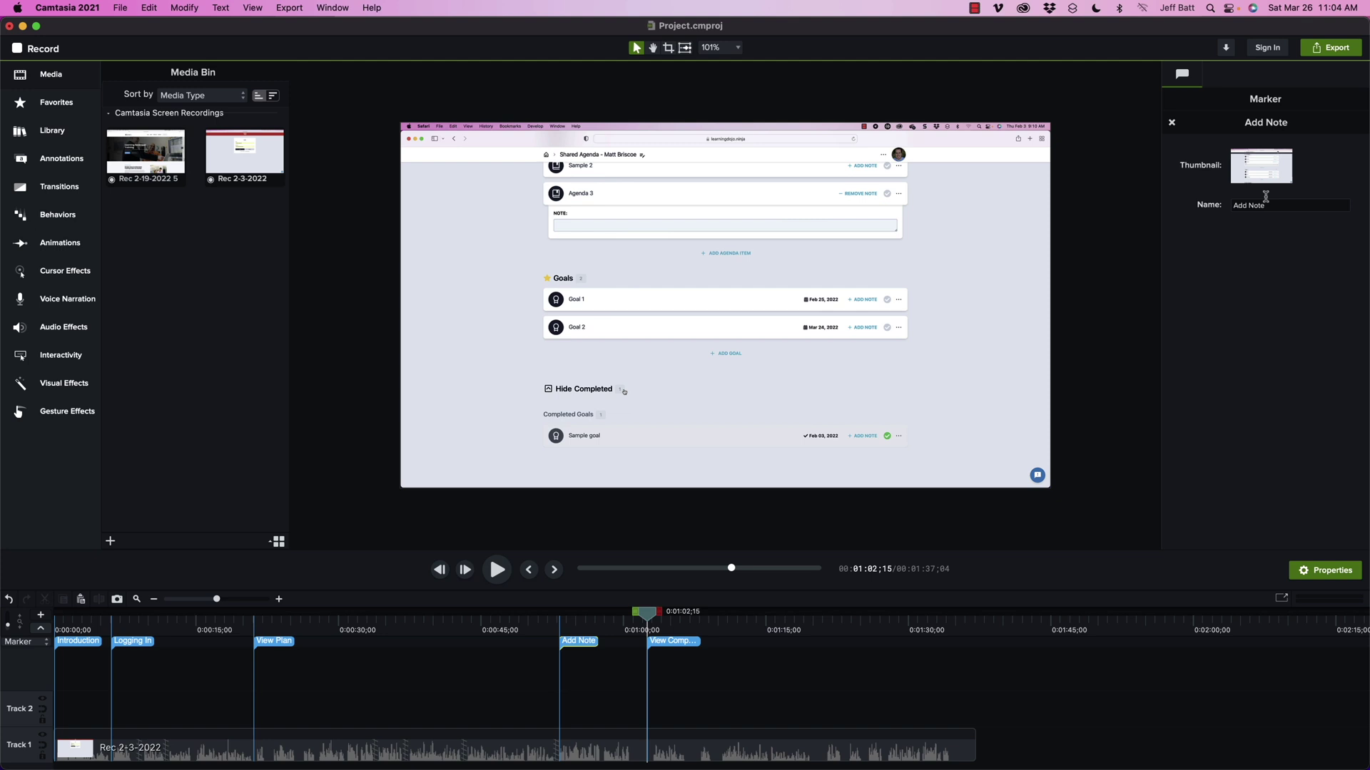
left_click(1305, 571)
left_click(1306, 571)
Open the File > Export submenu listing Local File and other export destinations.
left_click(122, 8)
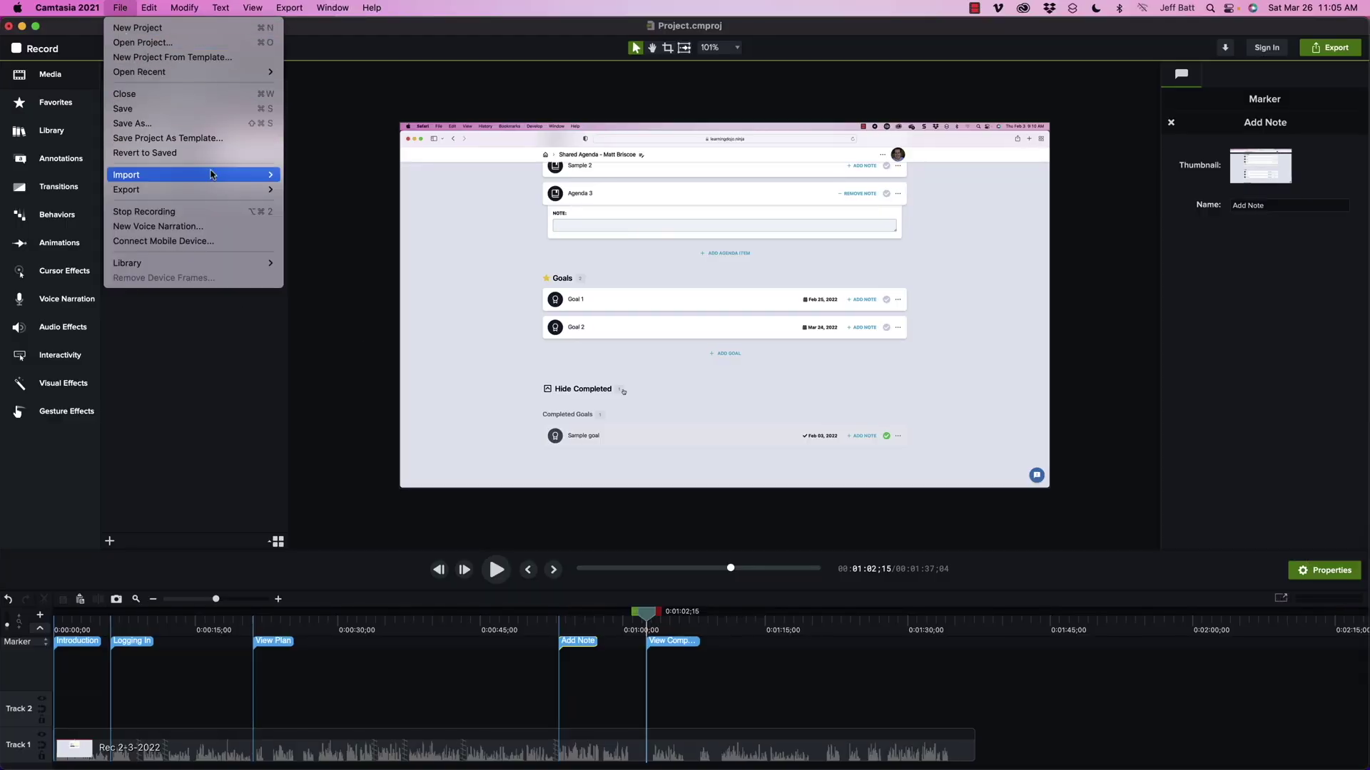
mouse_move(212, 194)
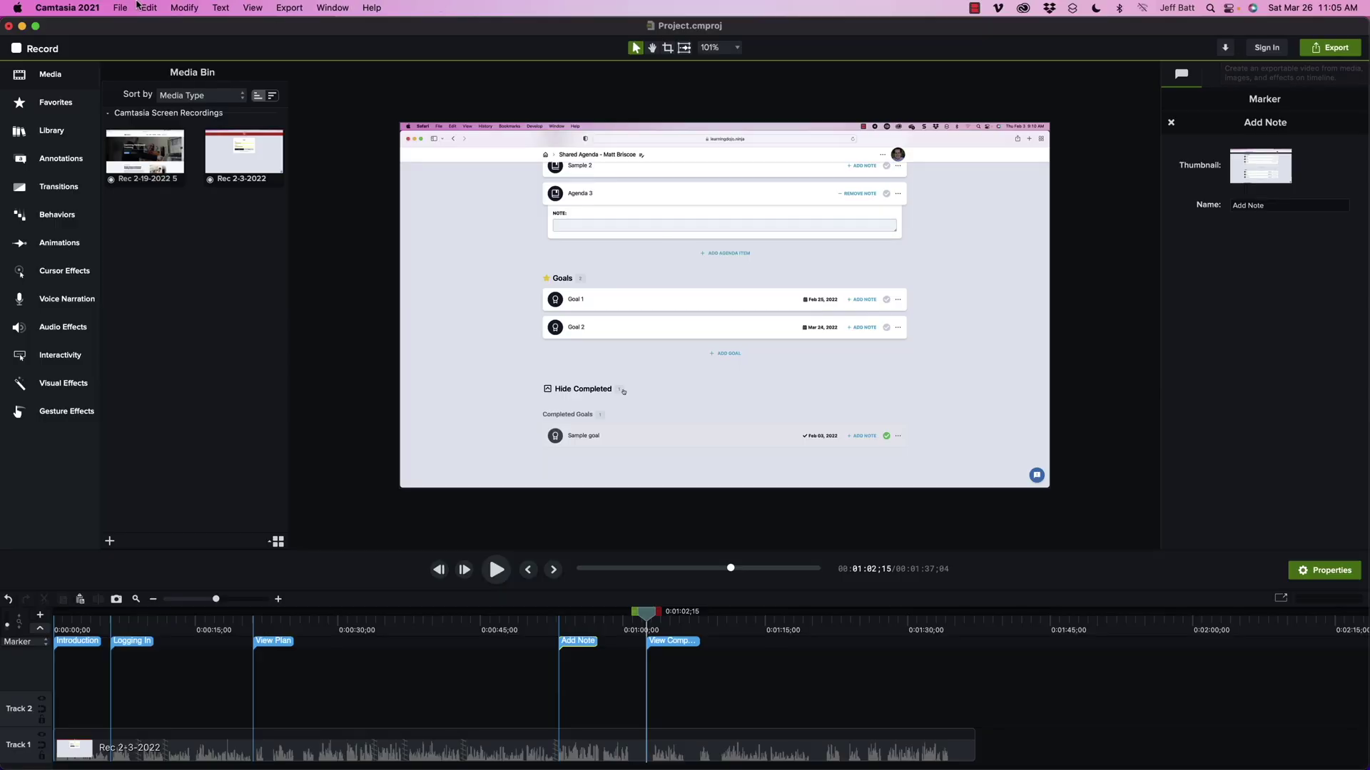
left_click(119, 7)
mouse_move(138, 189)
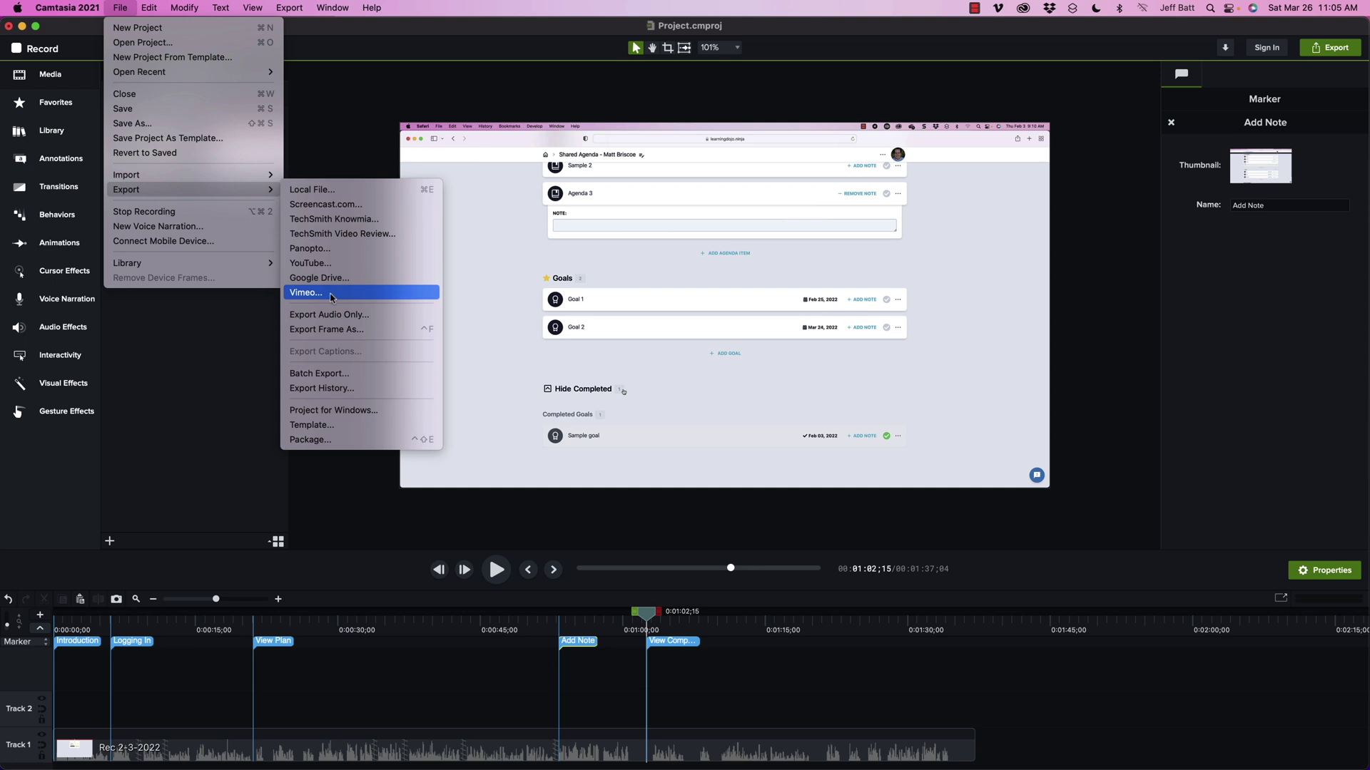
Start a Local File export of Project.mp4 to the Desktop in MP4, leaving MP4 options unchanged.
left_click(312, 189)
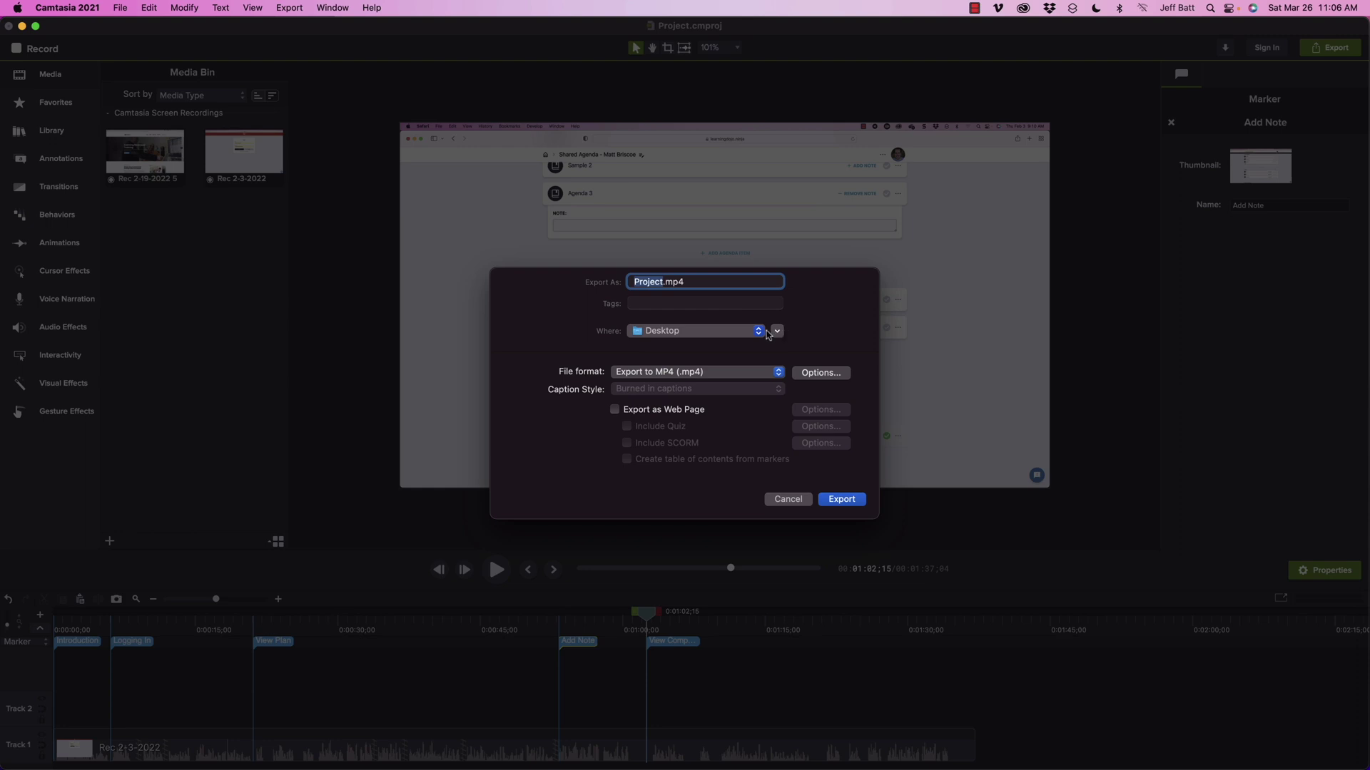
left_click(777, 332)
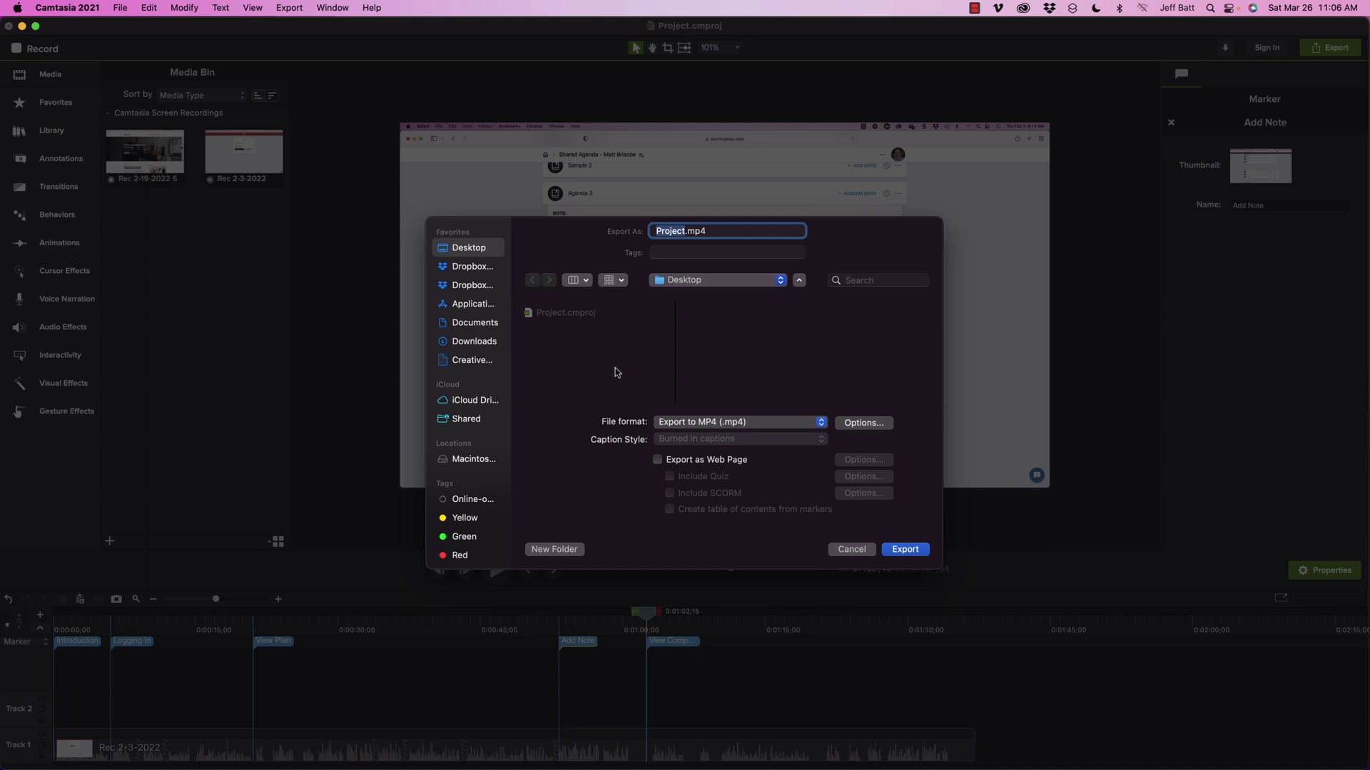
left_click(695, 423)
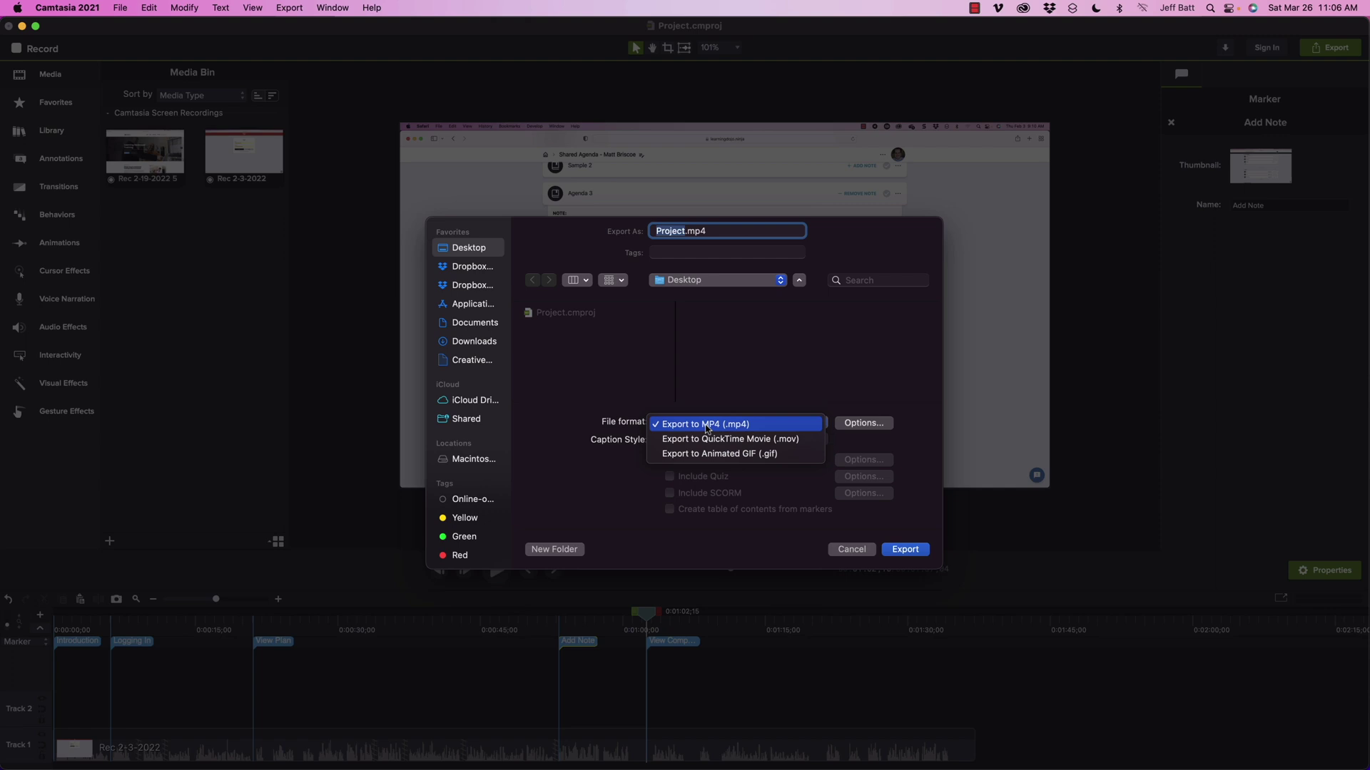
left_click(871, 443)
left_click(863, 428)
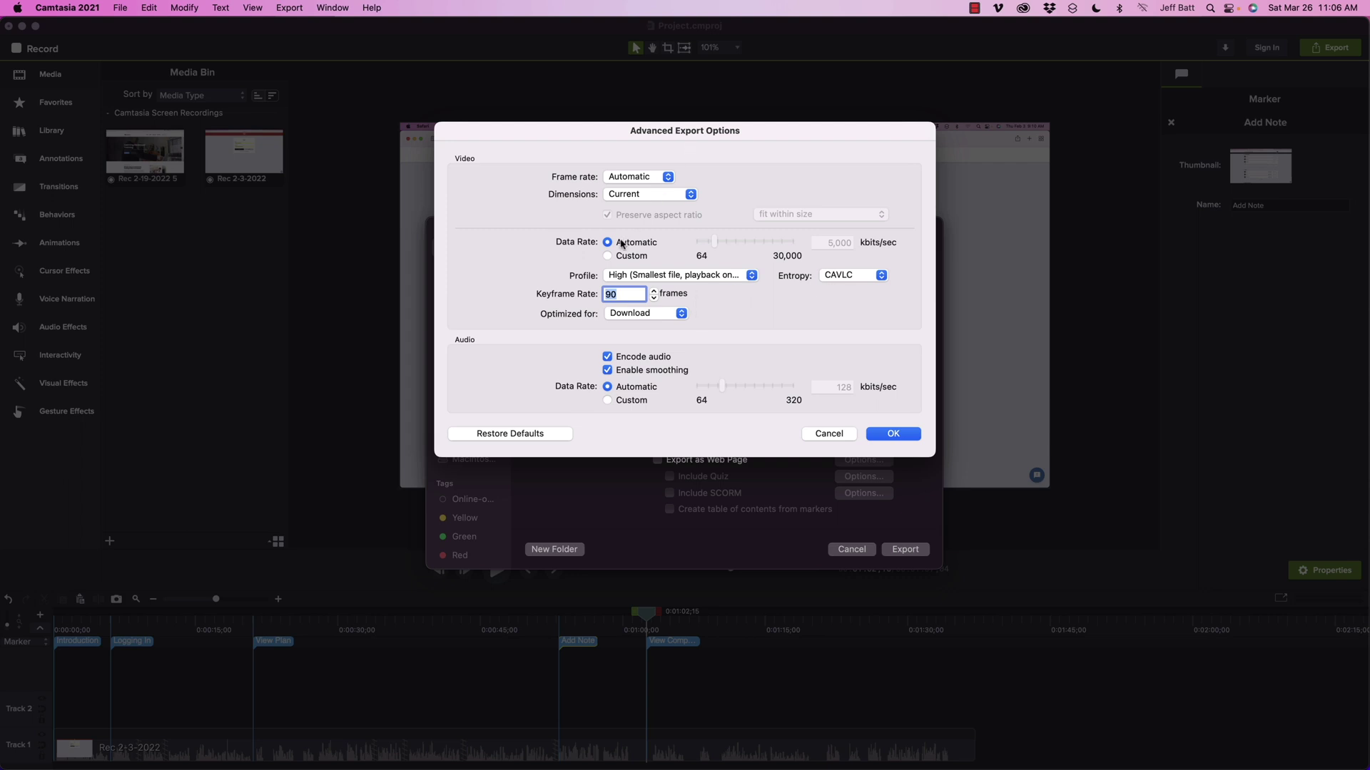
left_click(828, 435)
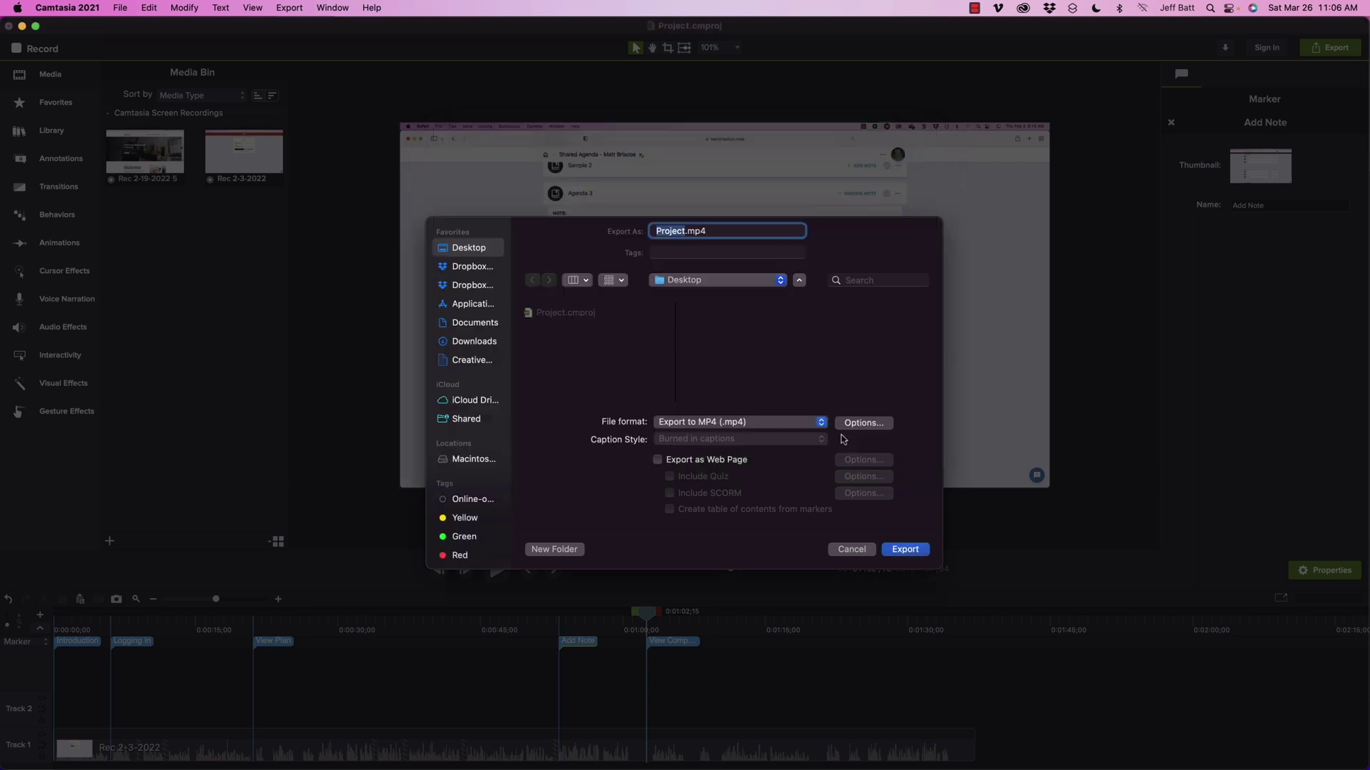
Export also as a 1920×1080 web page with a marker-based table of contents.
left_click(720, 467)
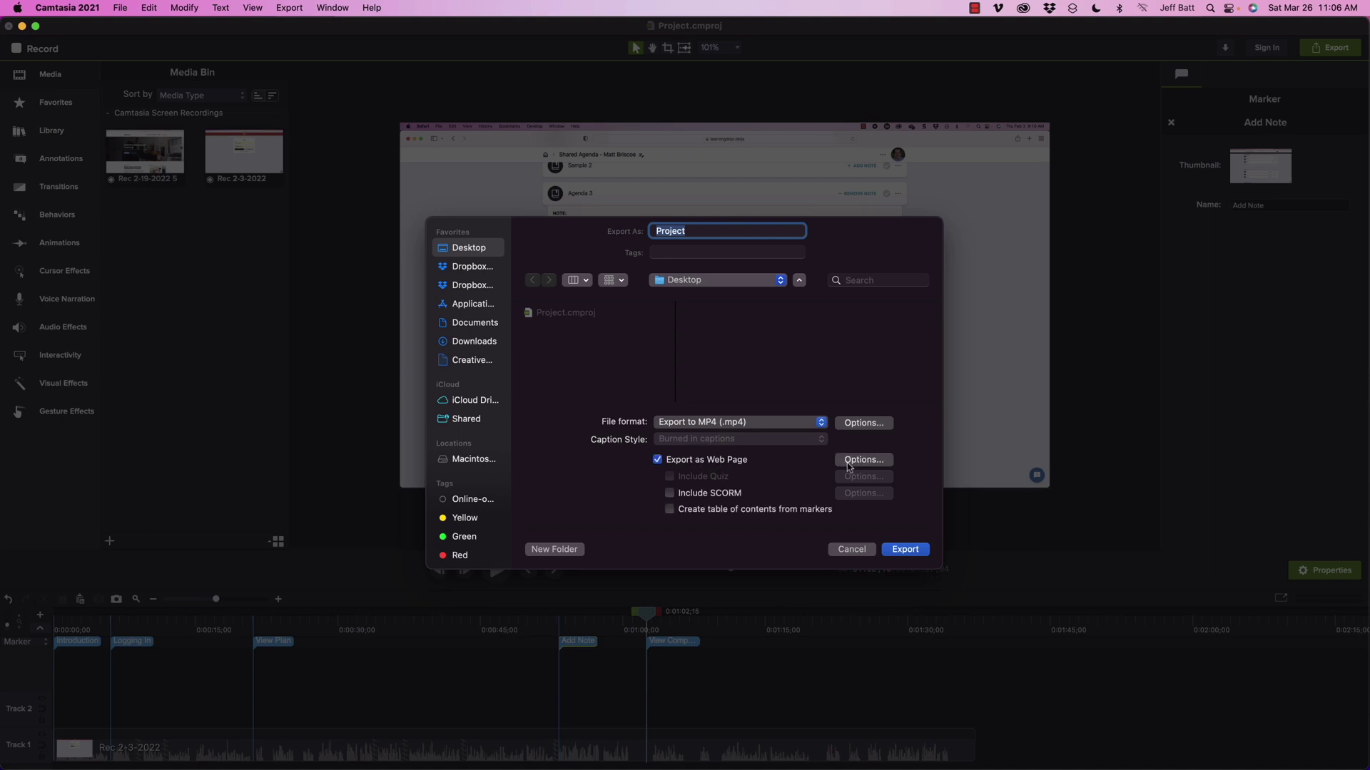
left_click(849, 462)
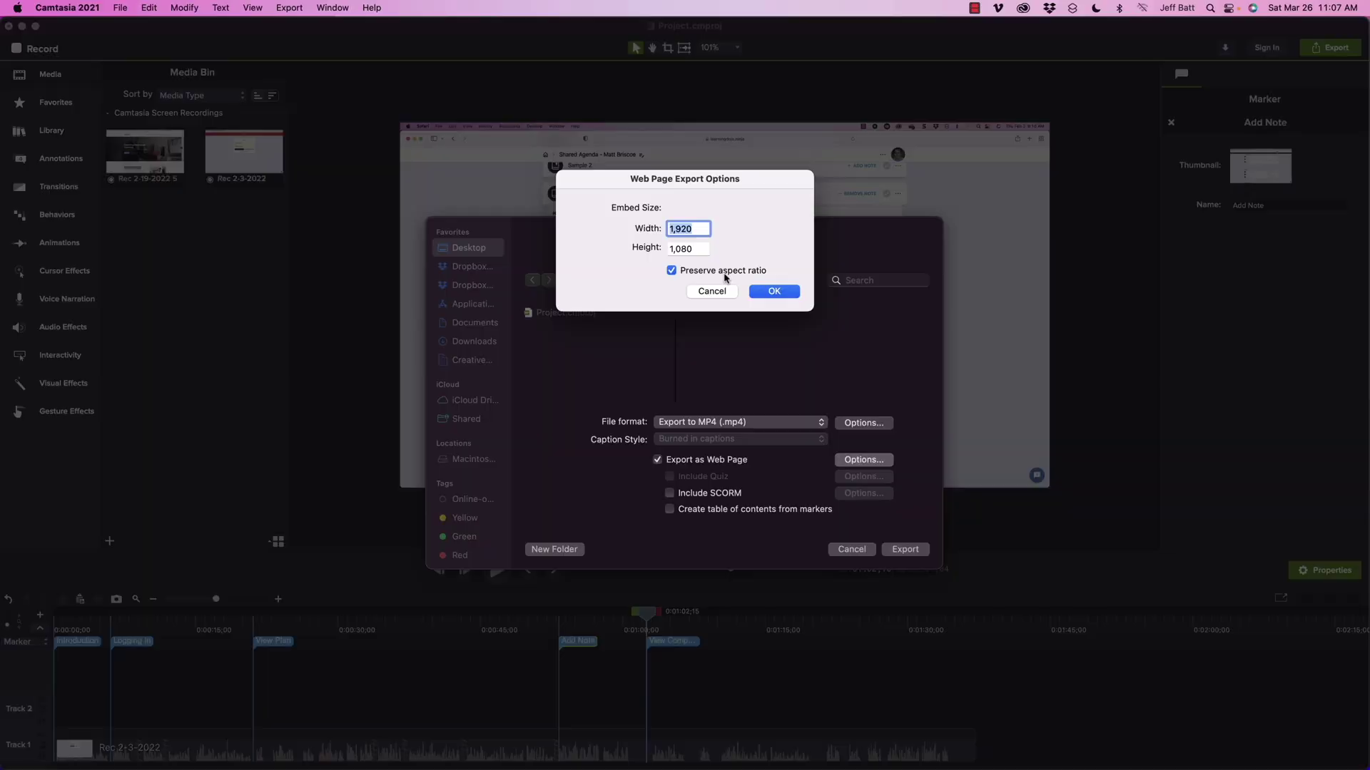
left_click(717, 291)
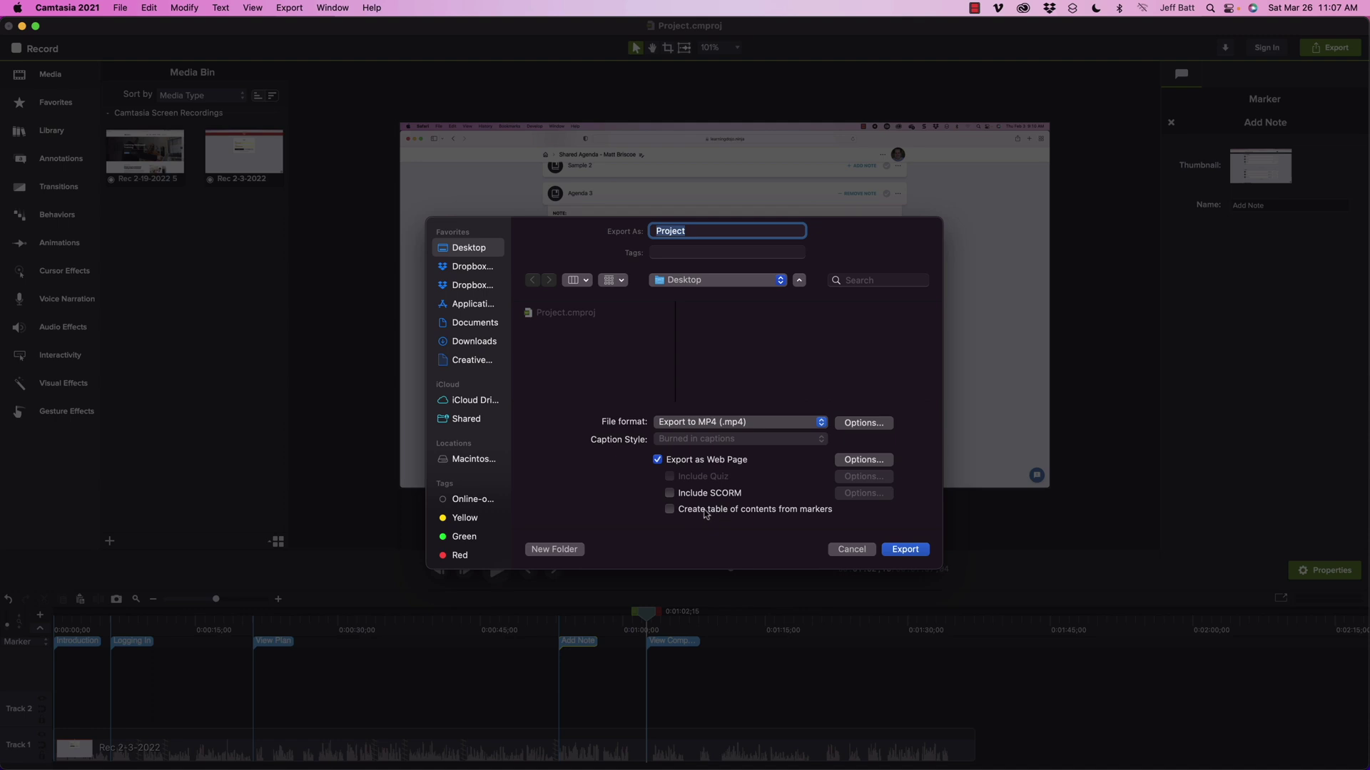
left_click(799, 512)
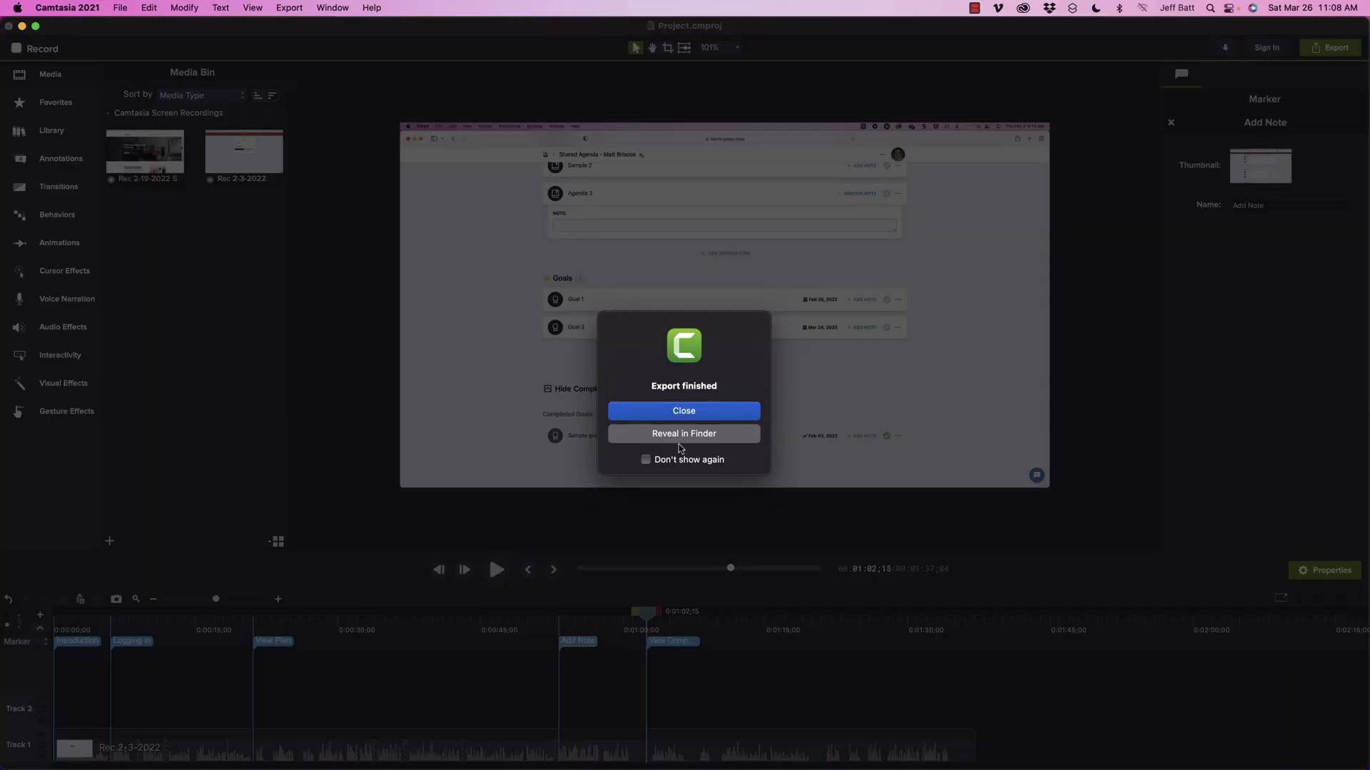
left_click(702, 419)
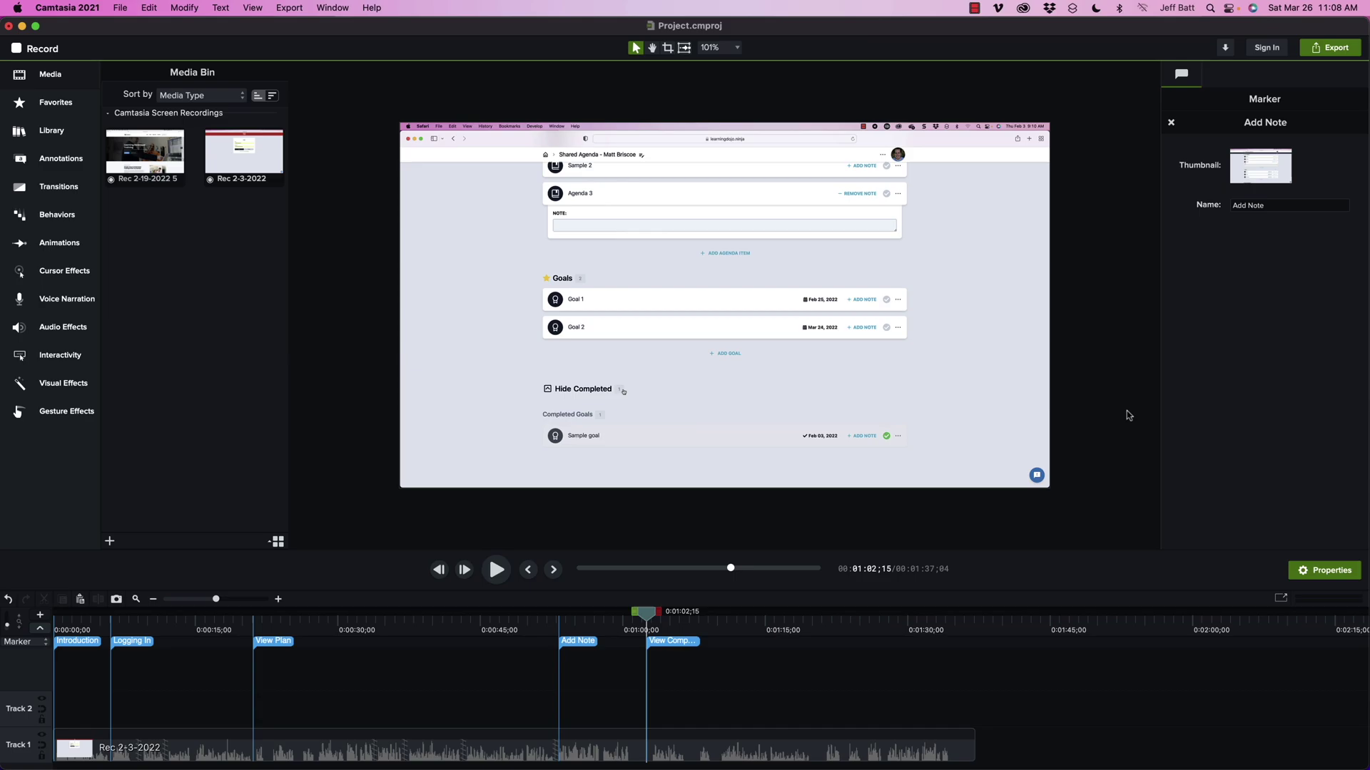
Hide Camtasia, open the Desktop Project folder, inspect its media subfolder, then return to Project.
key("super+q")
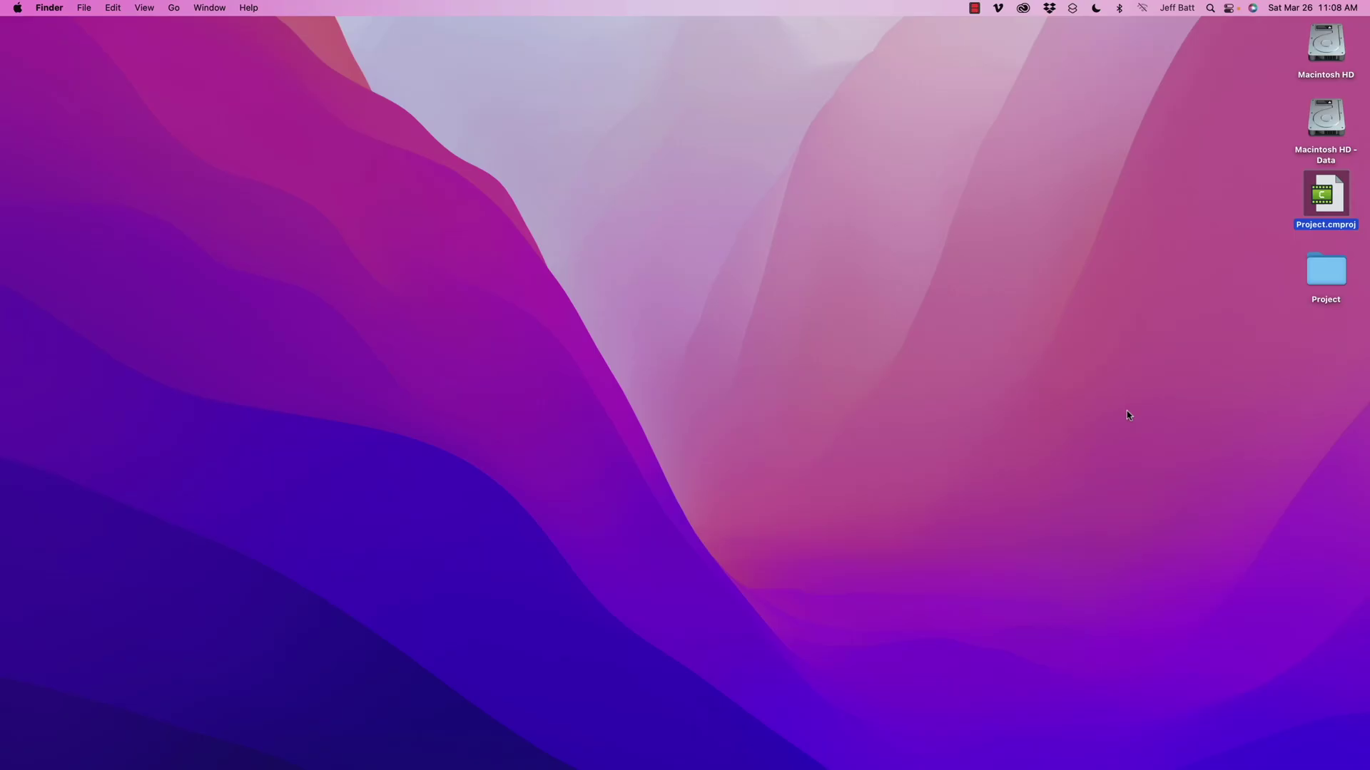
double_click(1327, 270)
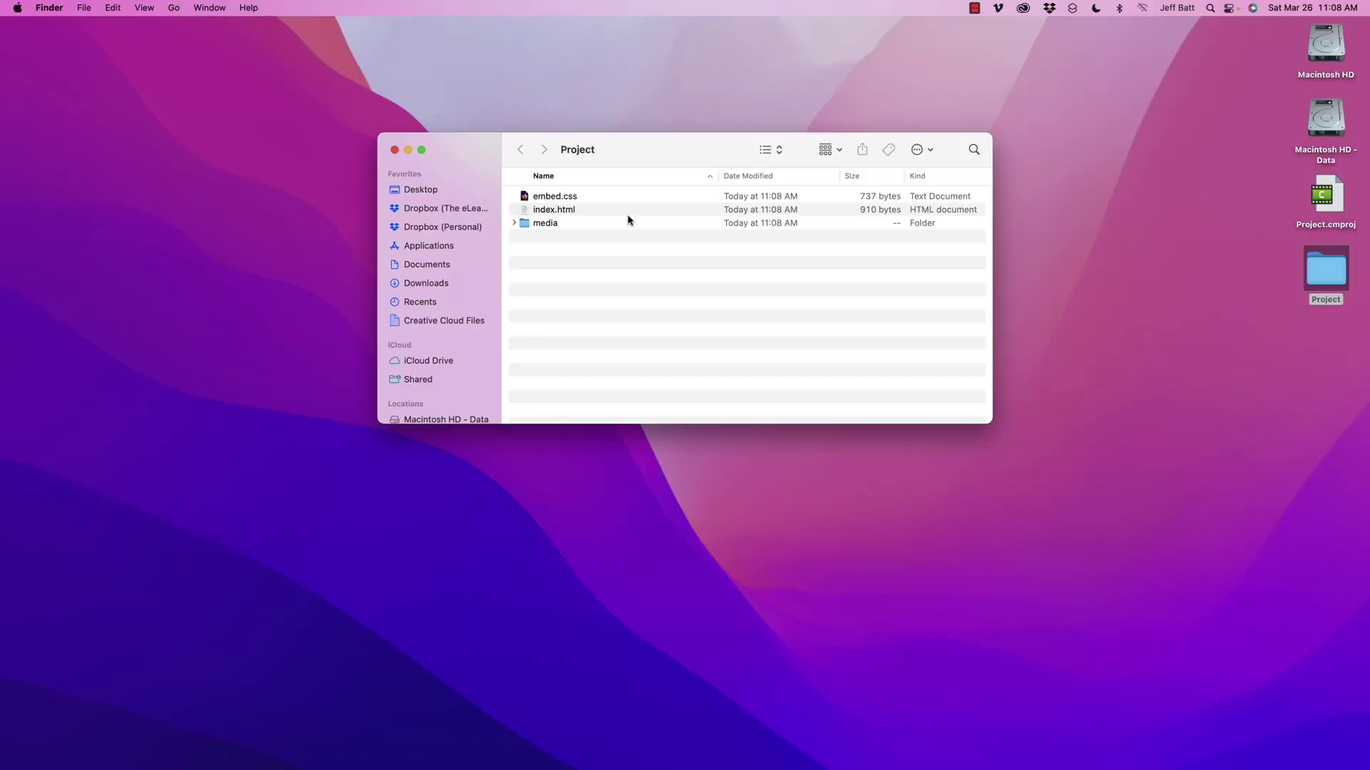
double_click(620, 225)
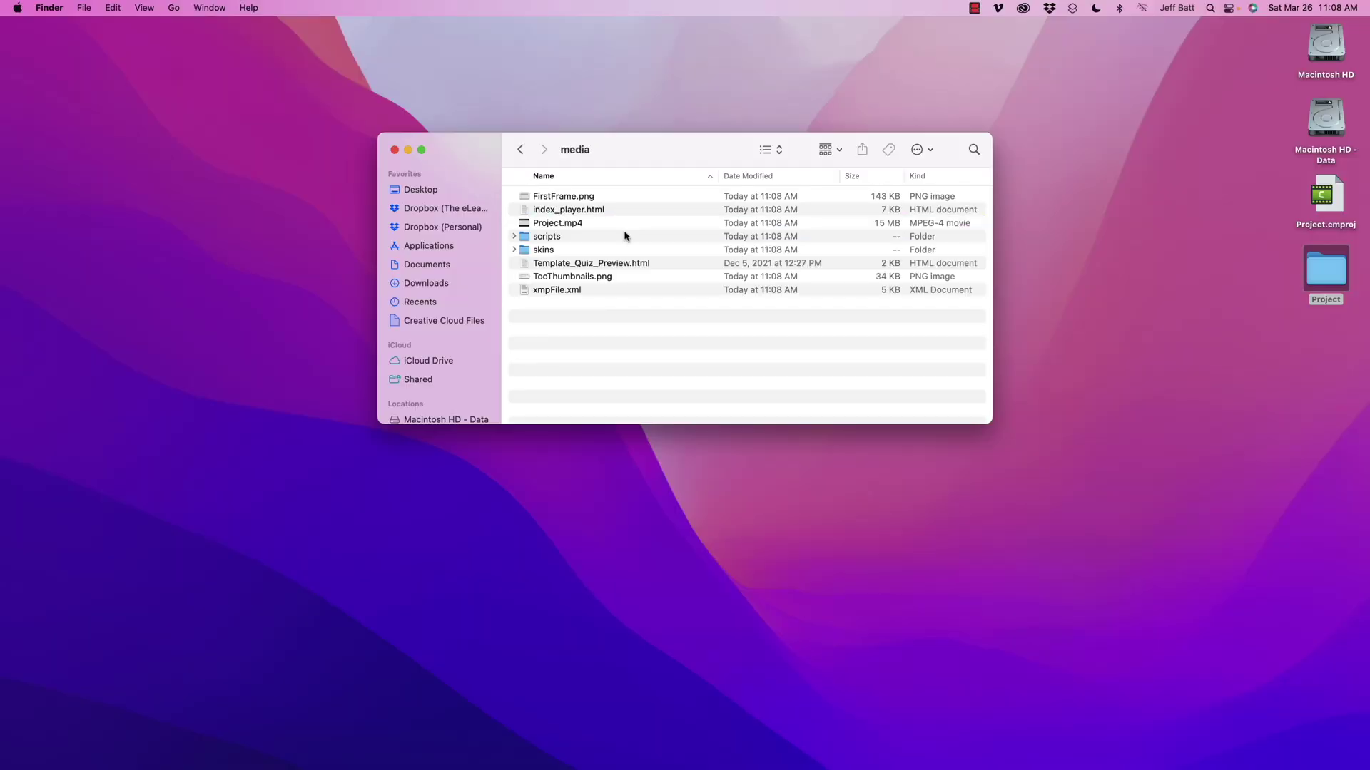
left_click(627, 226)
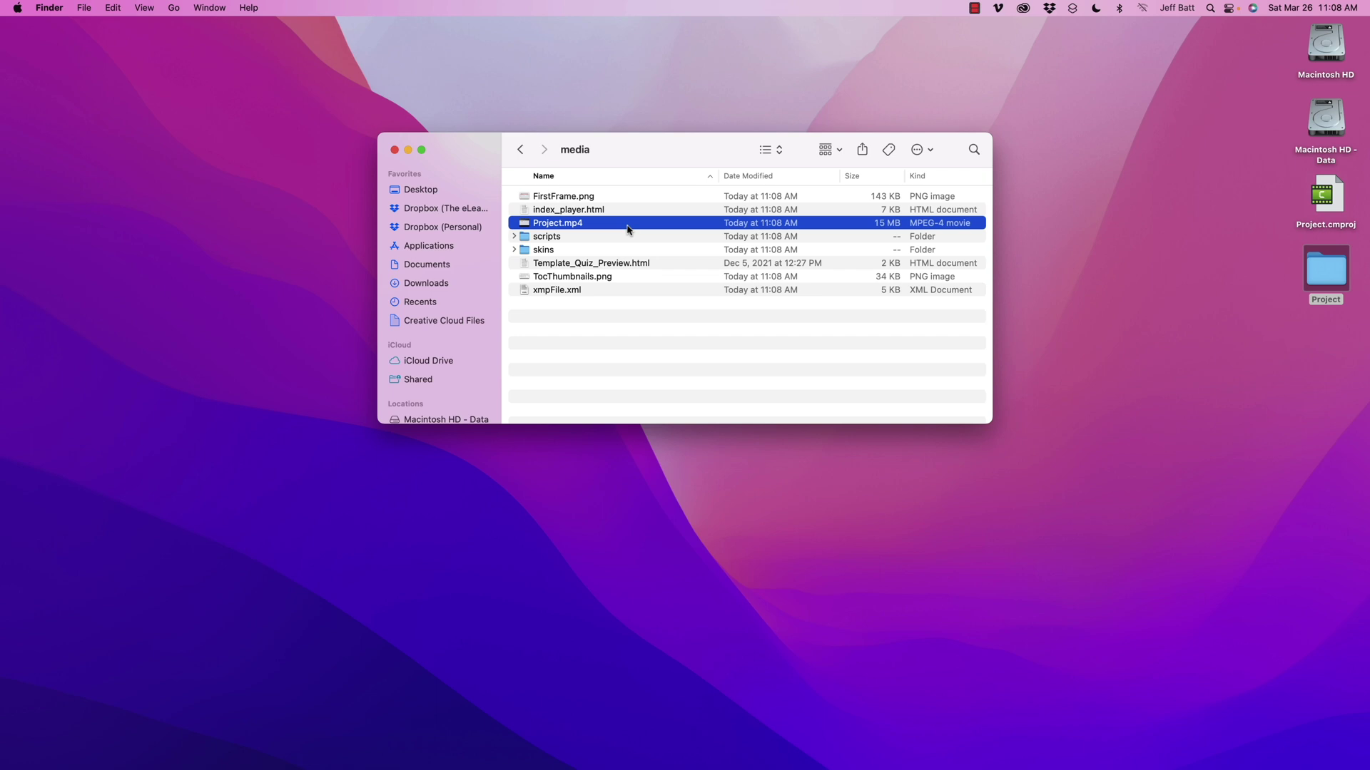
left_click(595, 264)
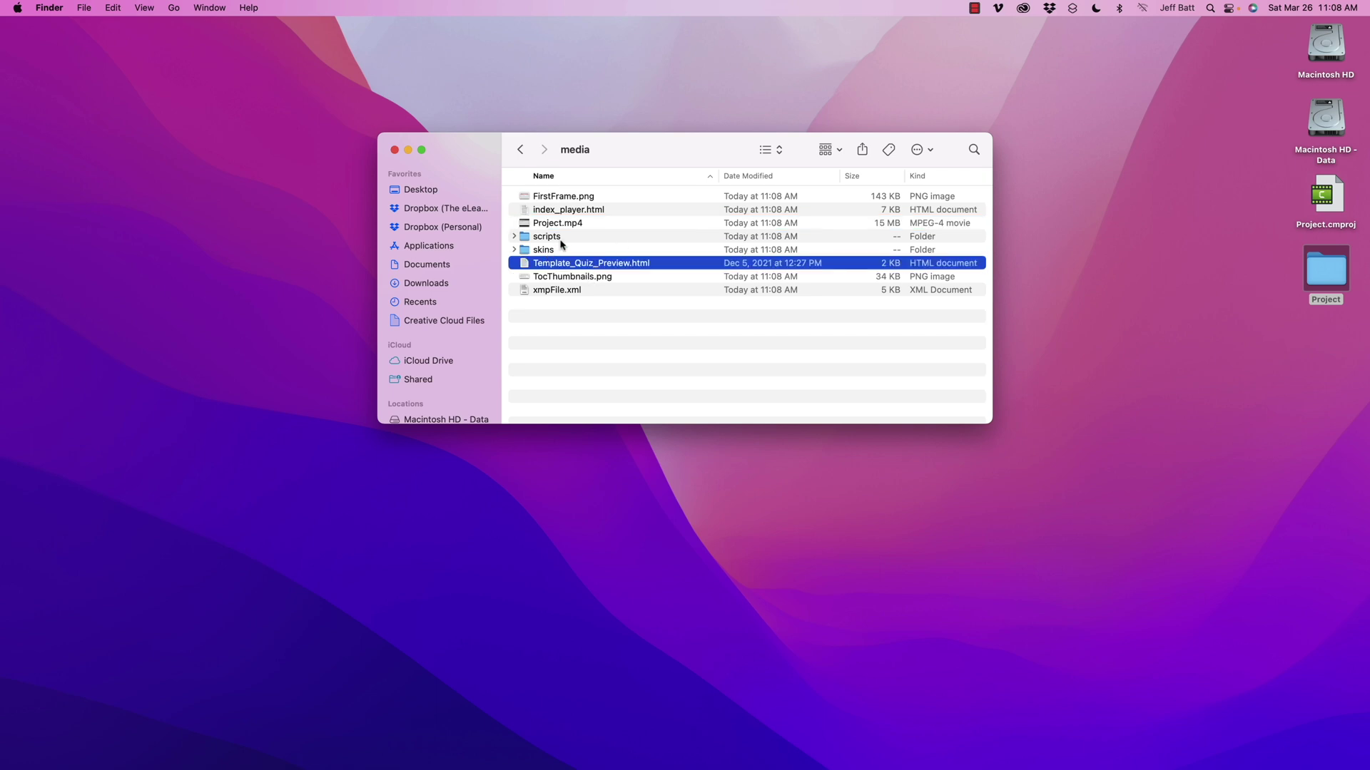
left_click(564, 249)
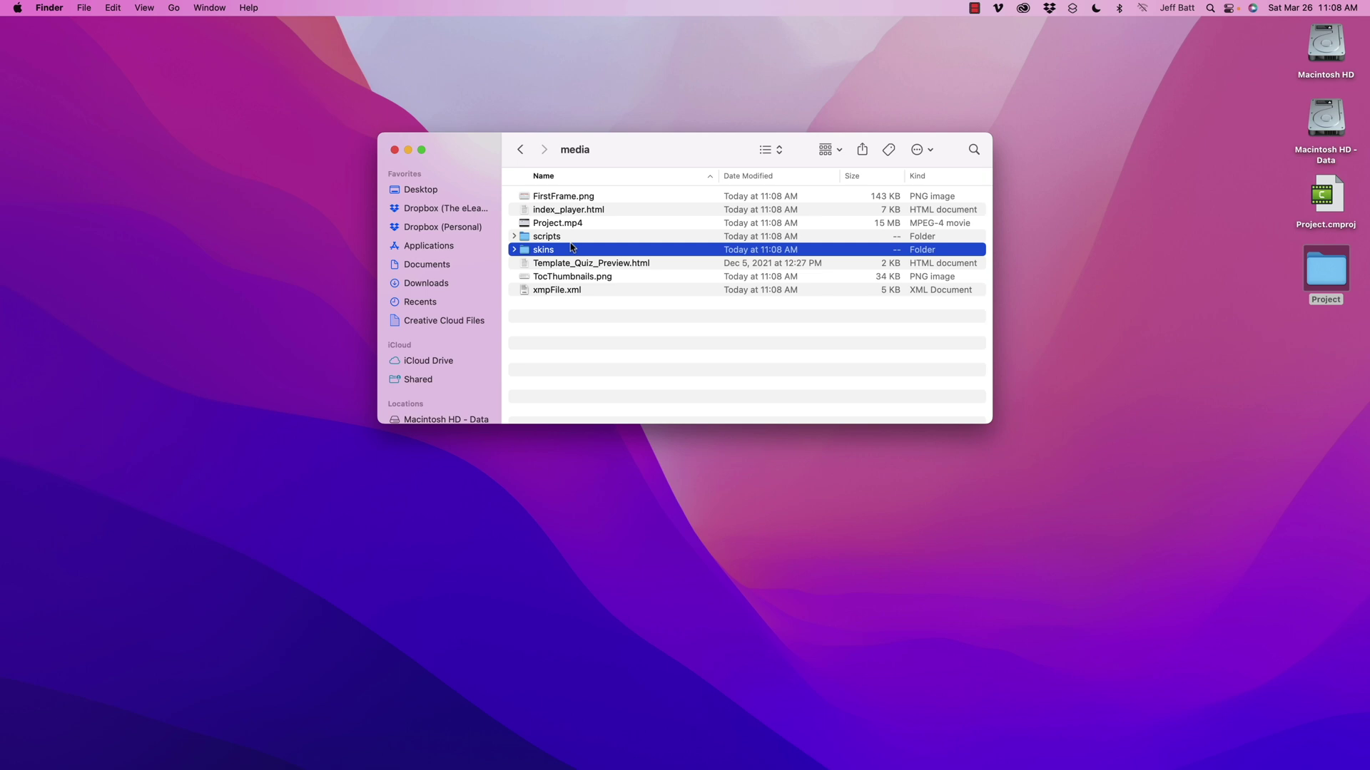
left_click(603, 225)
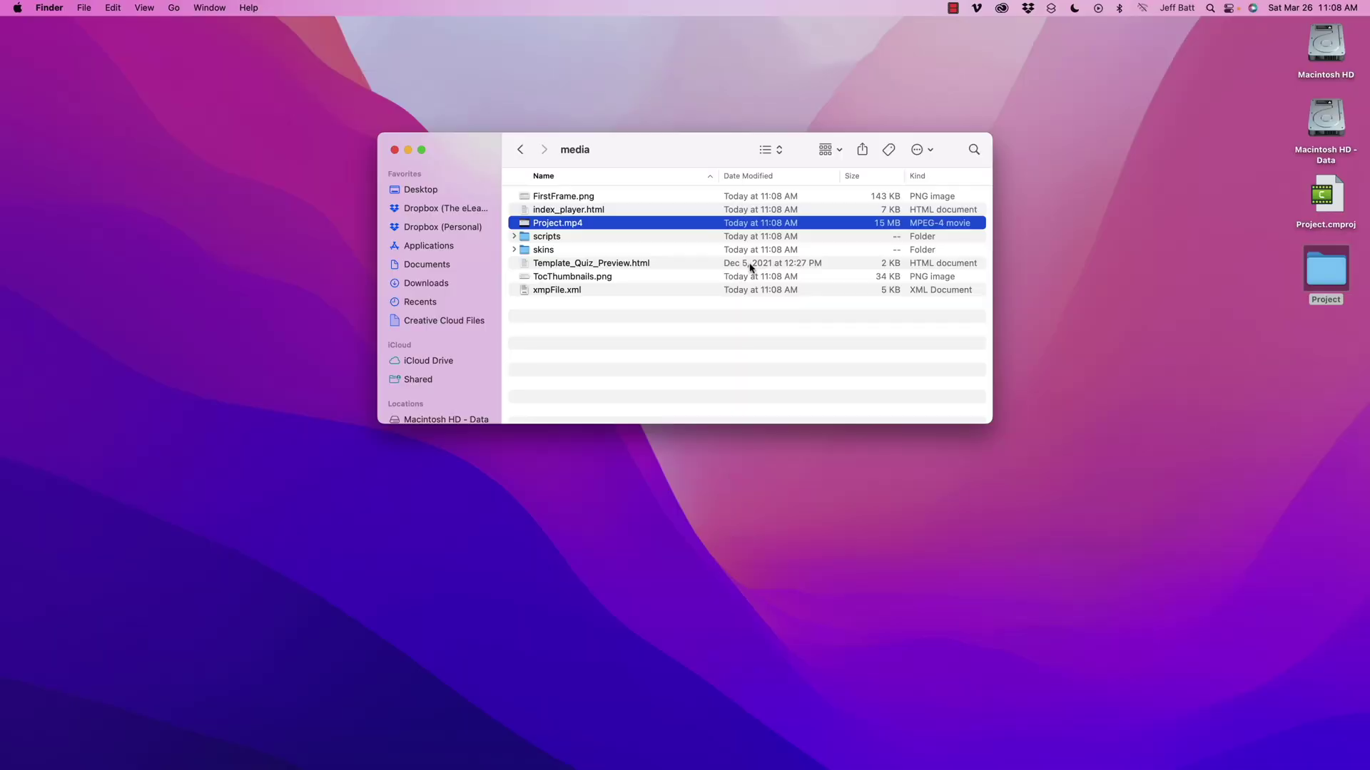
left_click(520, 149)
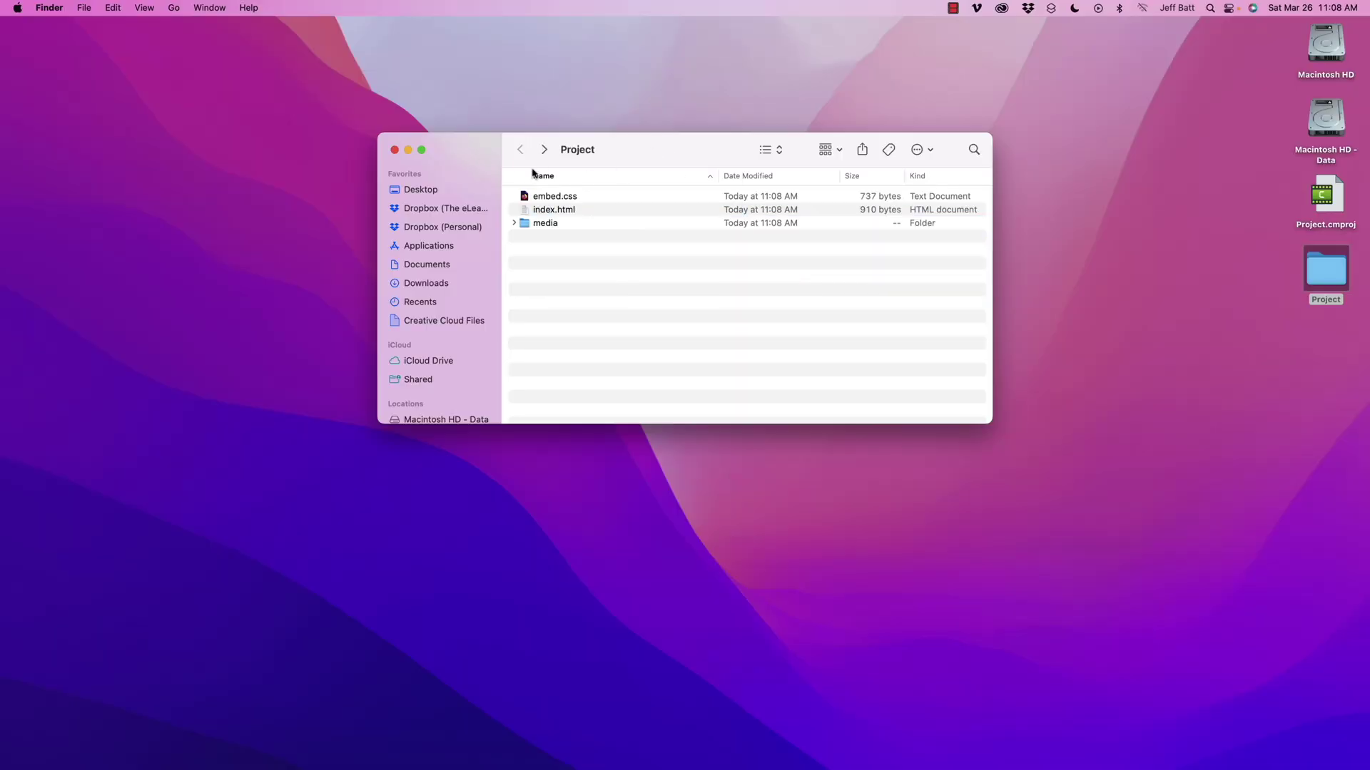
Select the 910-byte index.html file in the exported Project folder.
left_click(577, 211)
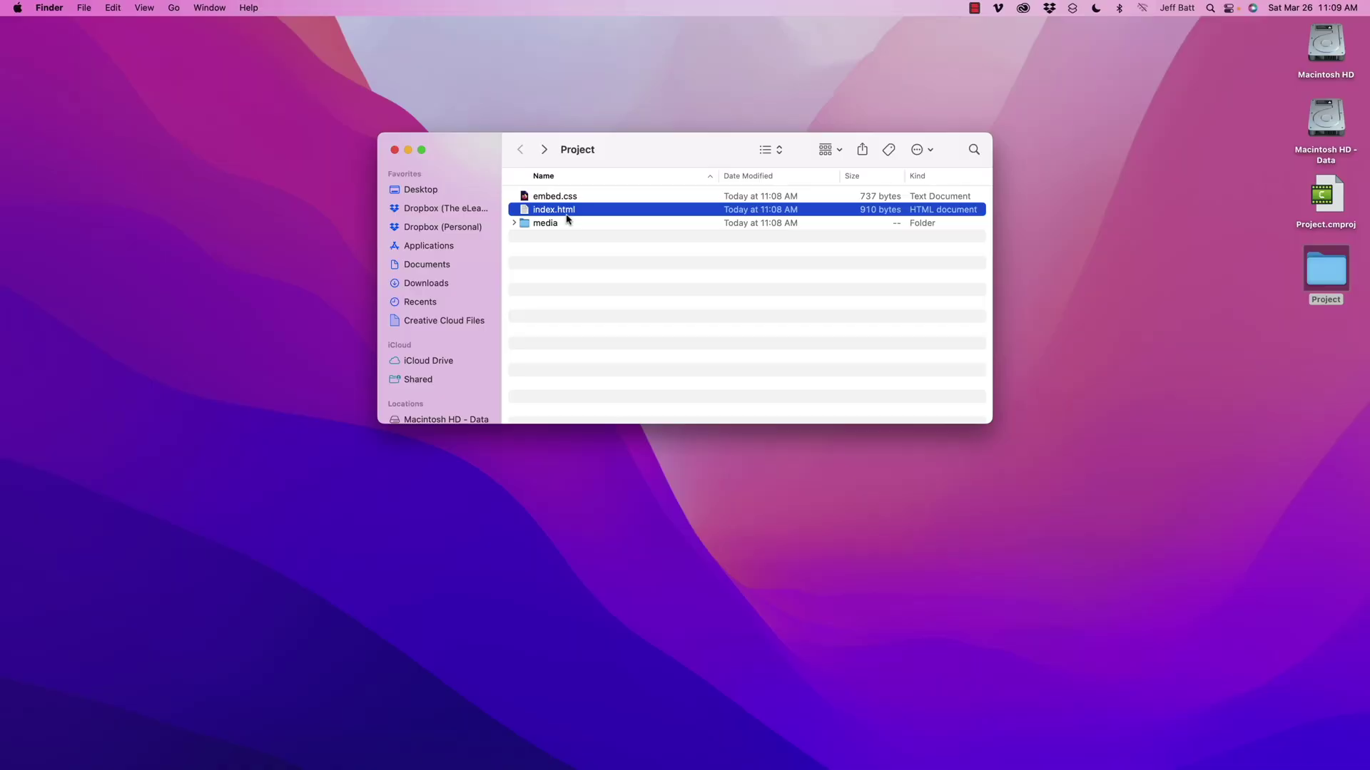
Open index.html in Safari to load the 1:37 Project video in its web player.
double_click(593, 213)
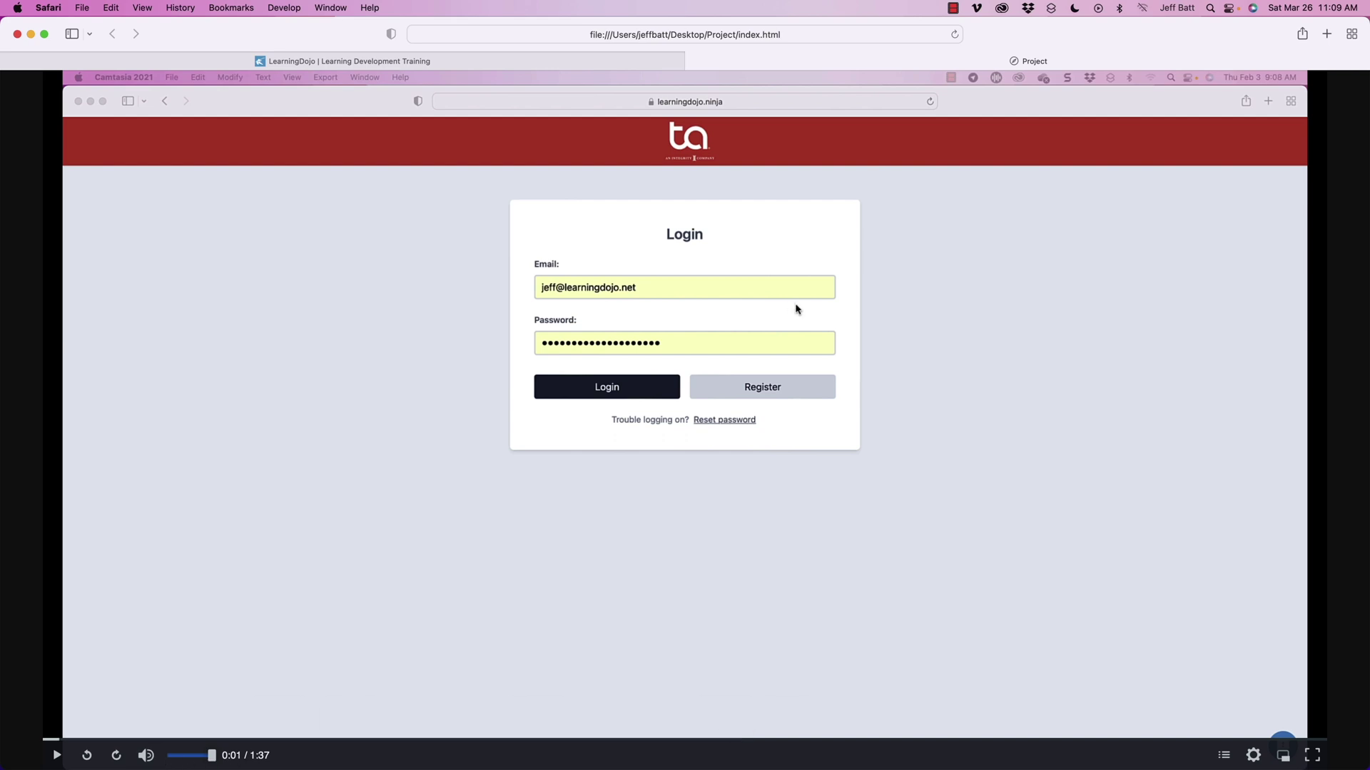
Use the player's table of contents to visit Logging In, then search 'Note' and jump to Add Note.
left_click(1224, 757)
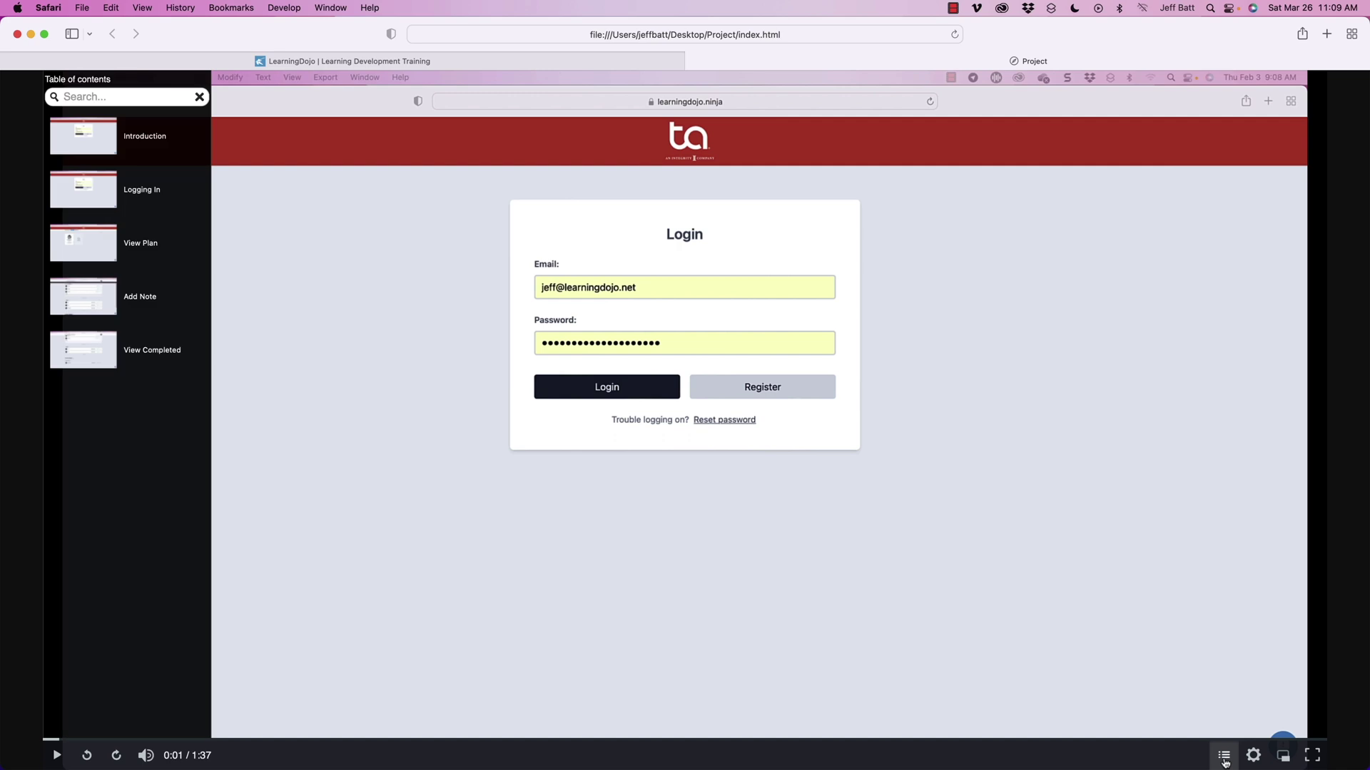
left_click(141, 191)
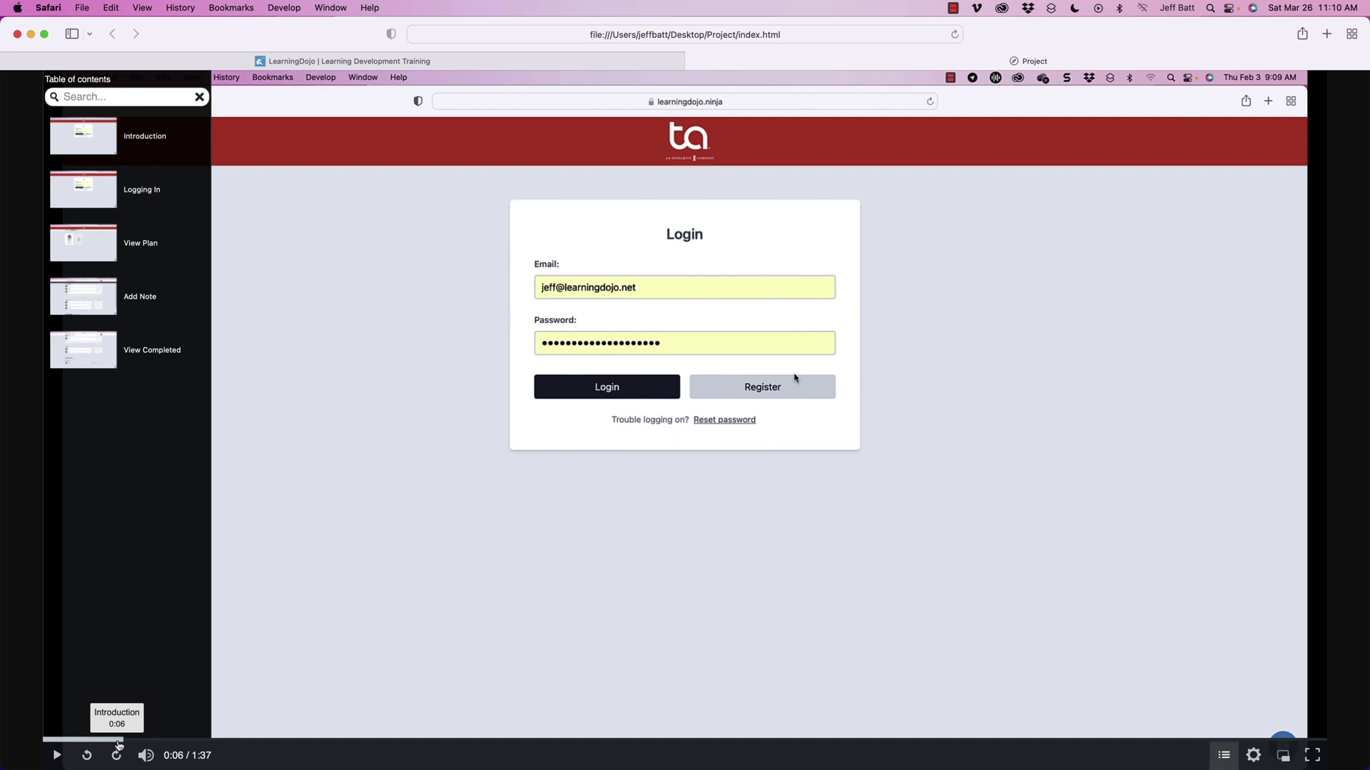
left_click(114, 96)
type("Note")
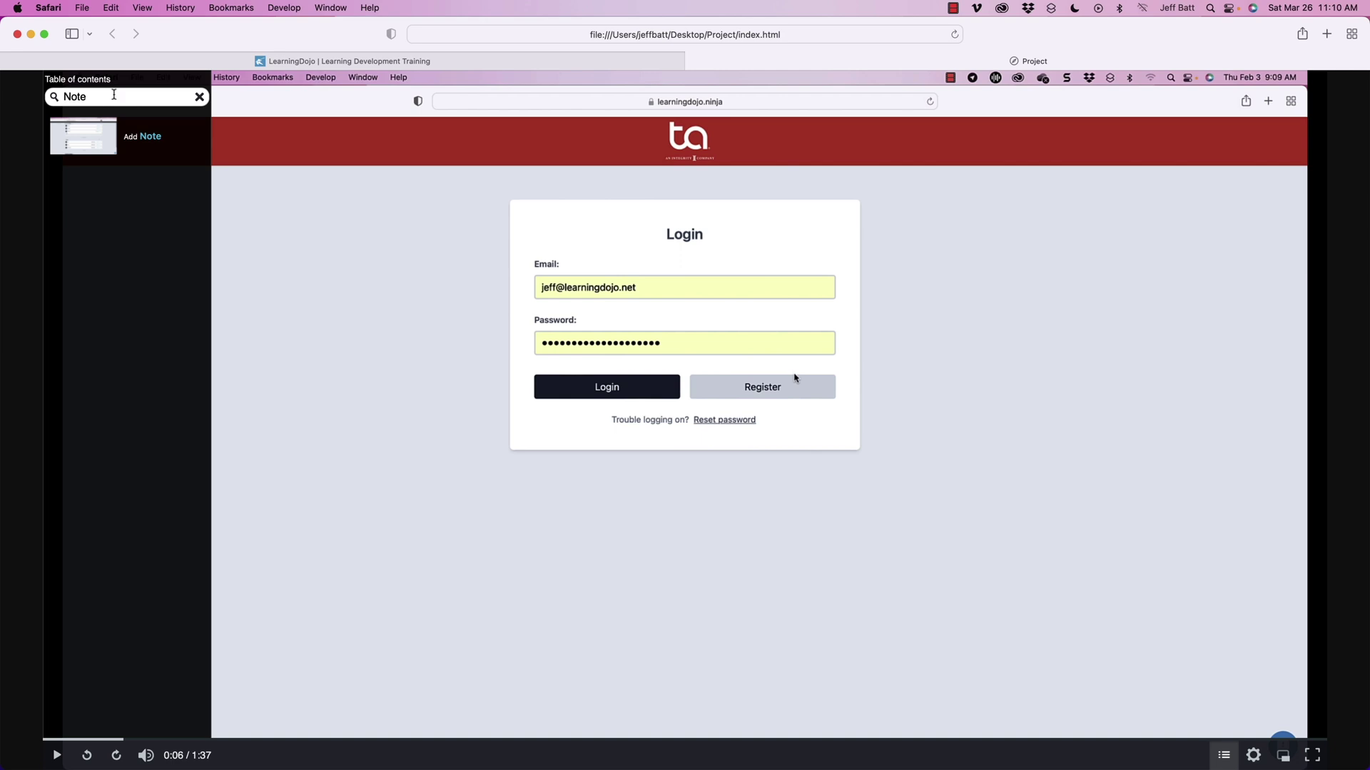
left_click(158, 139)
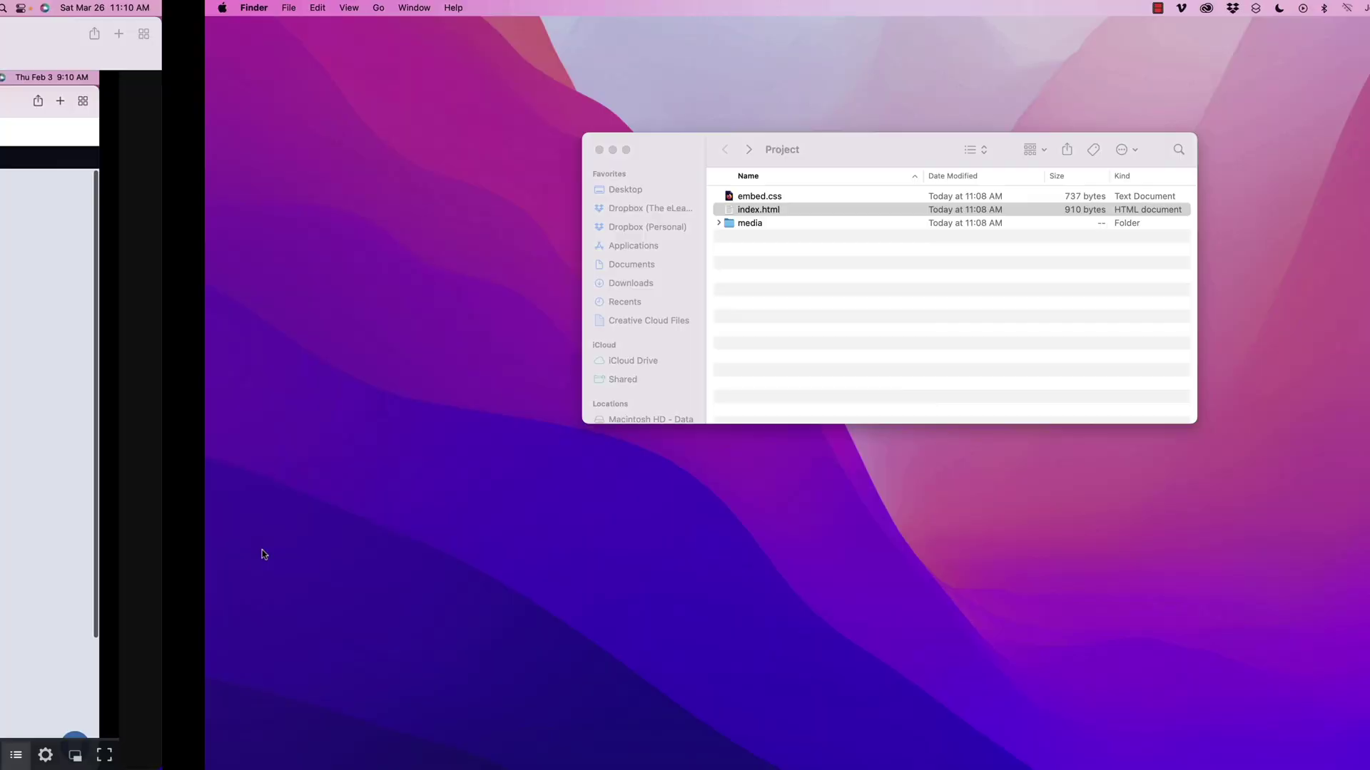
Start a Local File export with Export as Web Page, Include SCORM and table of contents from markers checked.
key("super+Tab")
key("super+Tab")
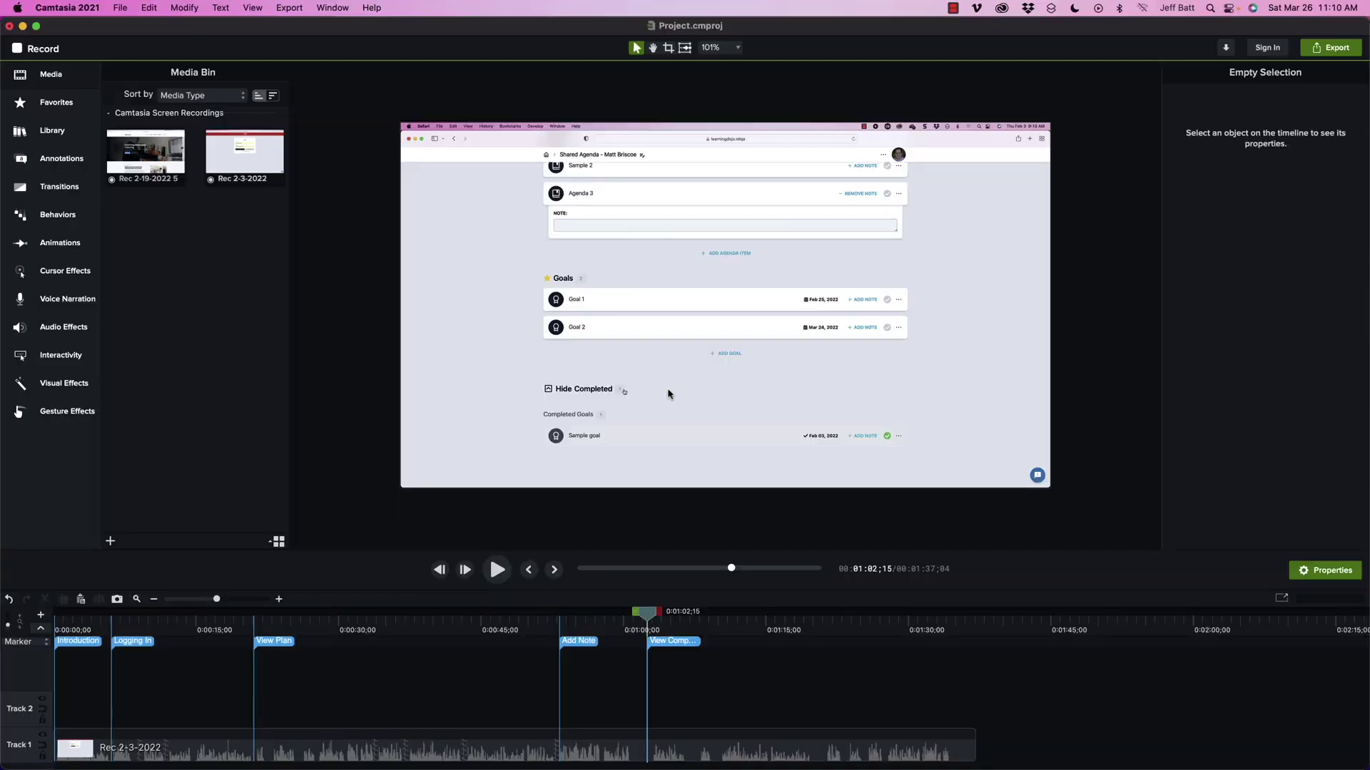
left_click(120, 7)
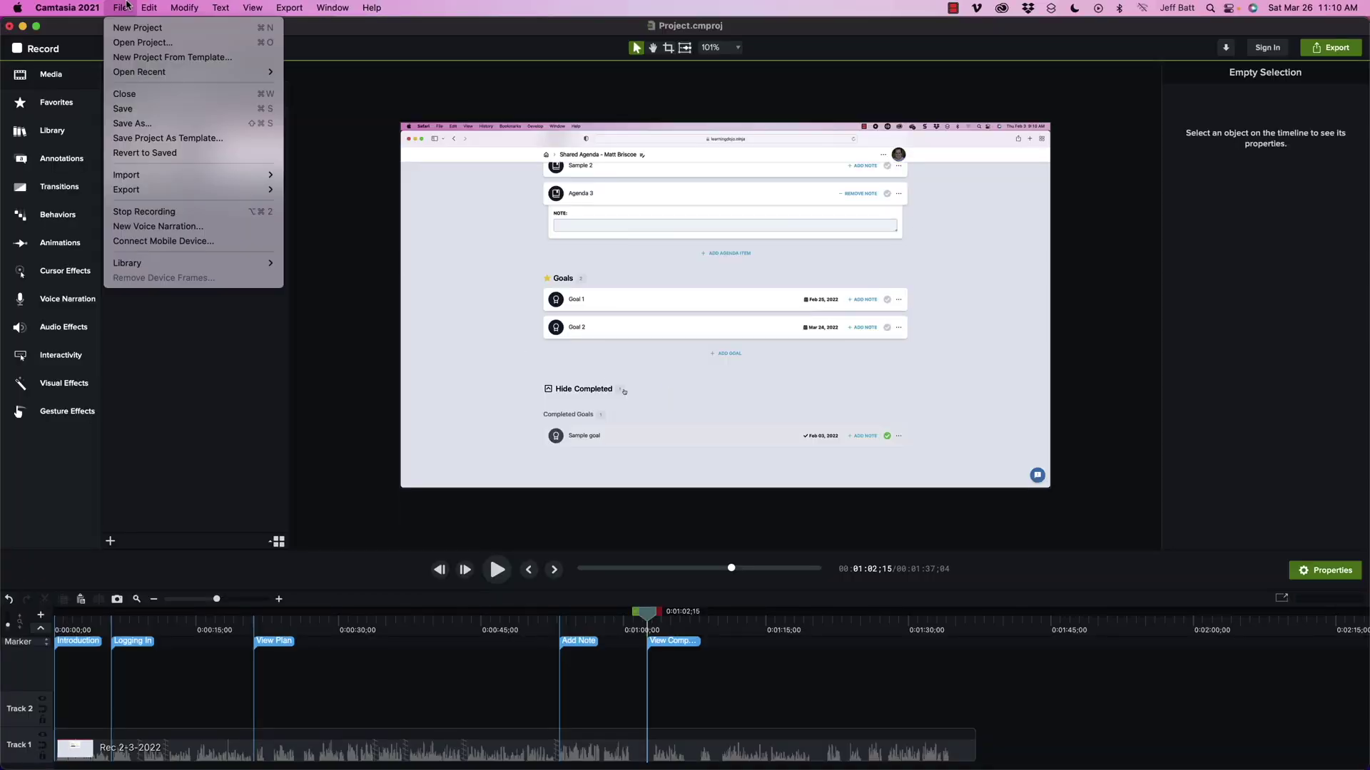
mouse_move(184, 191)
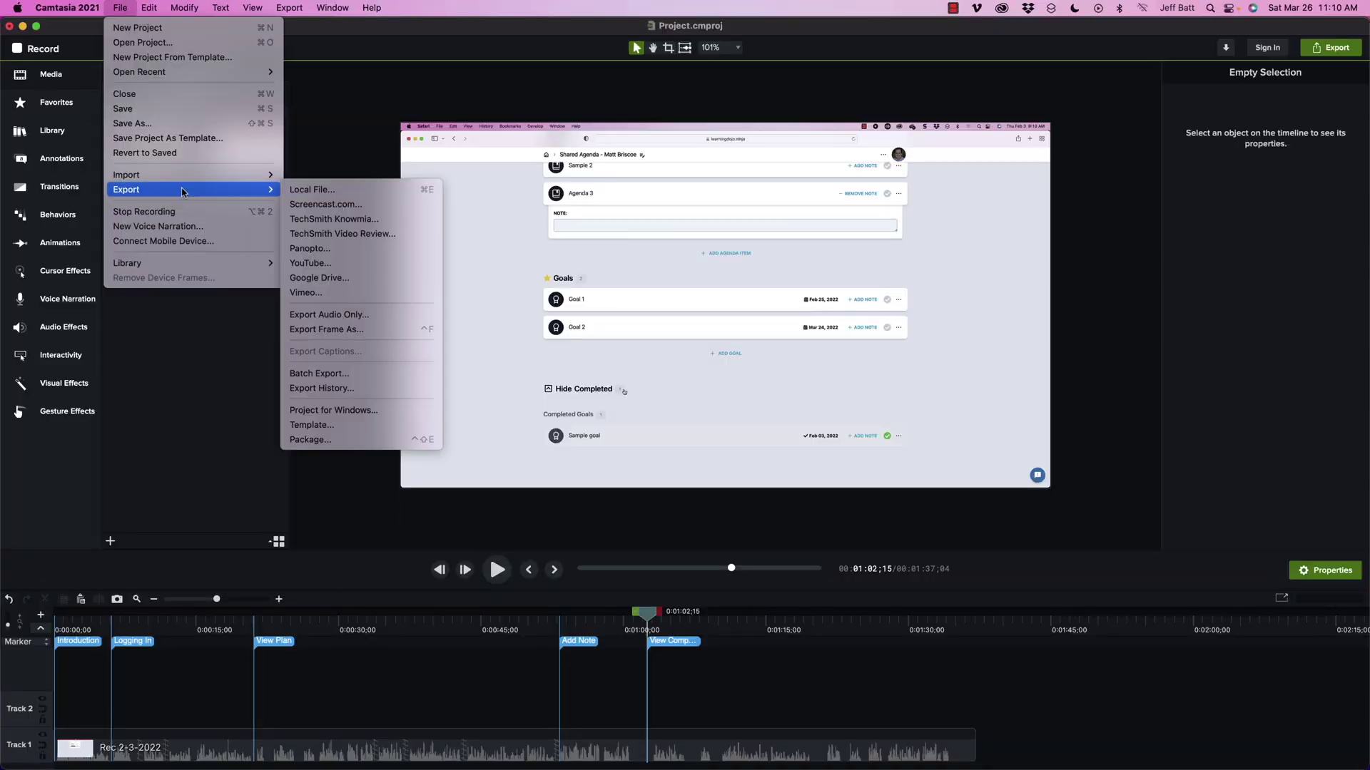
left_click(349, 191)
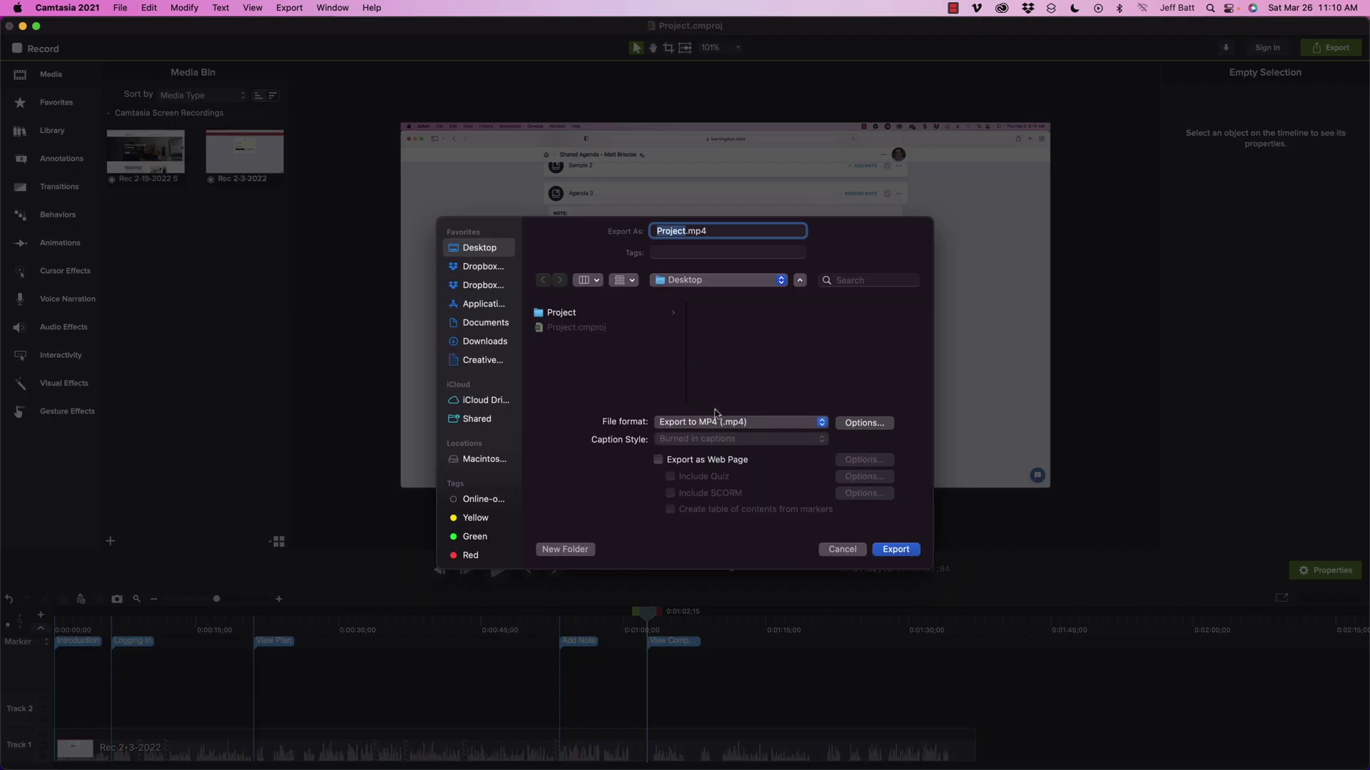
left_click(713, 465)
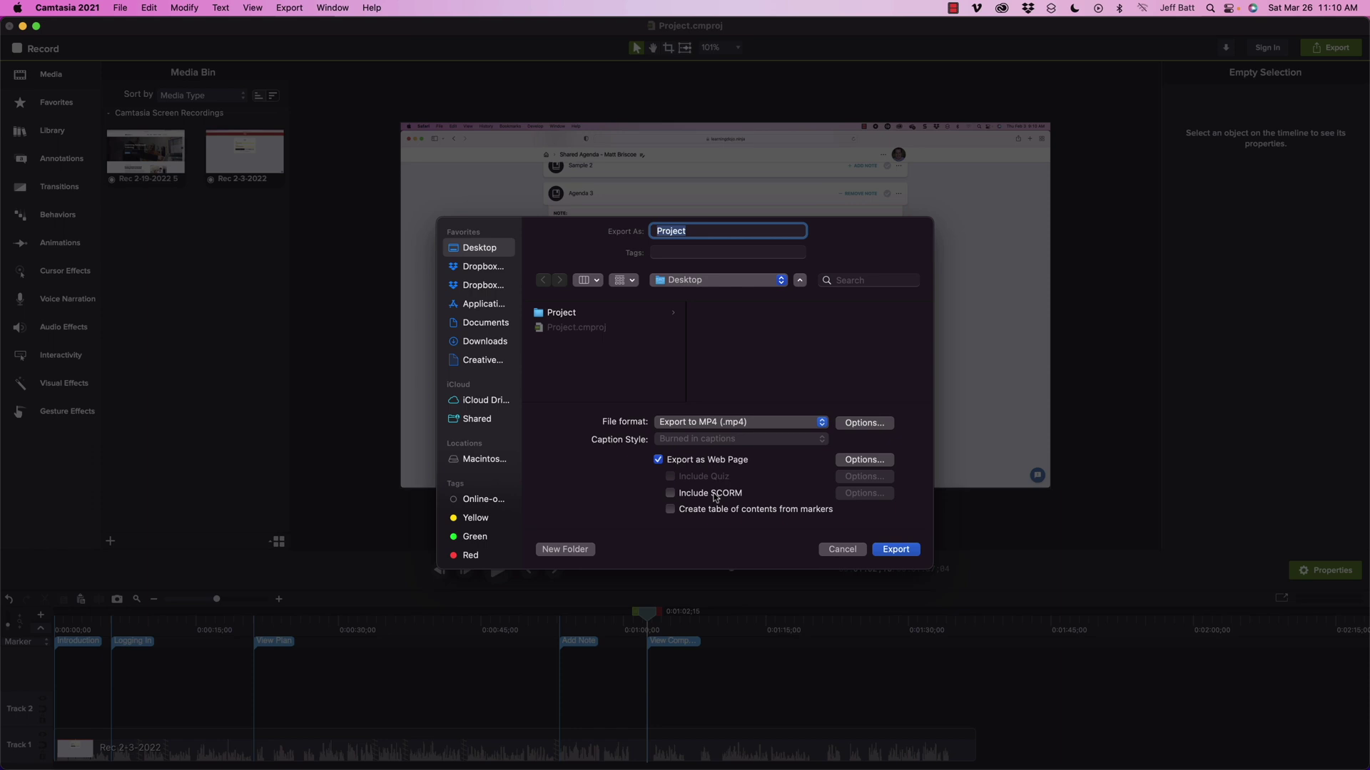
left_click(717, 497)
left_click(713, 510)
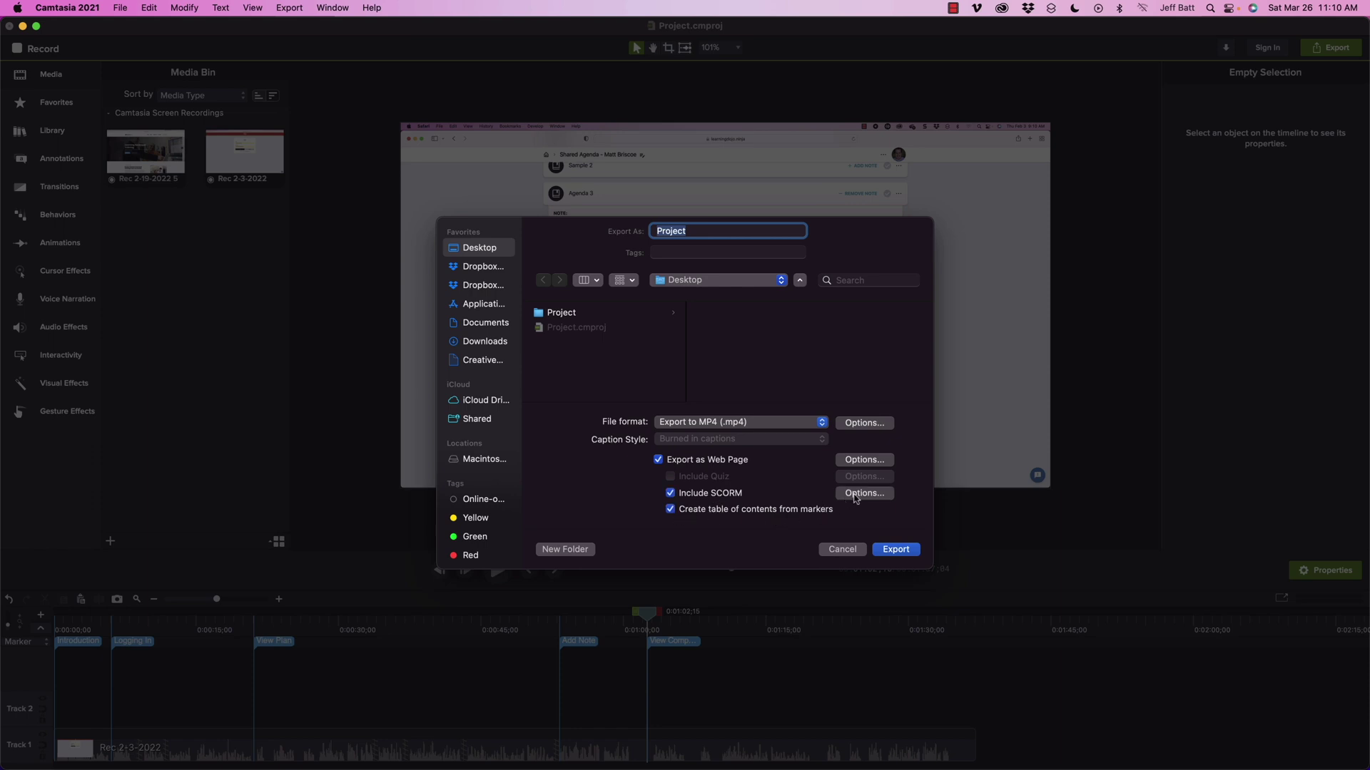
In SCORM Options, replace the Identifier value with ORG-PSD-001.
left_click(864, 494)
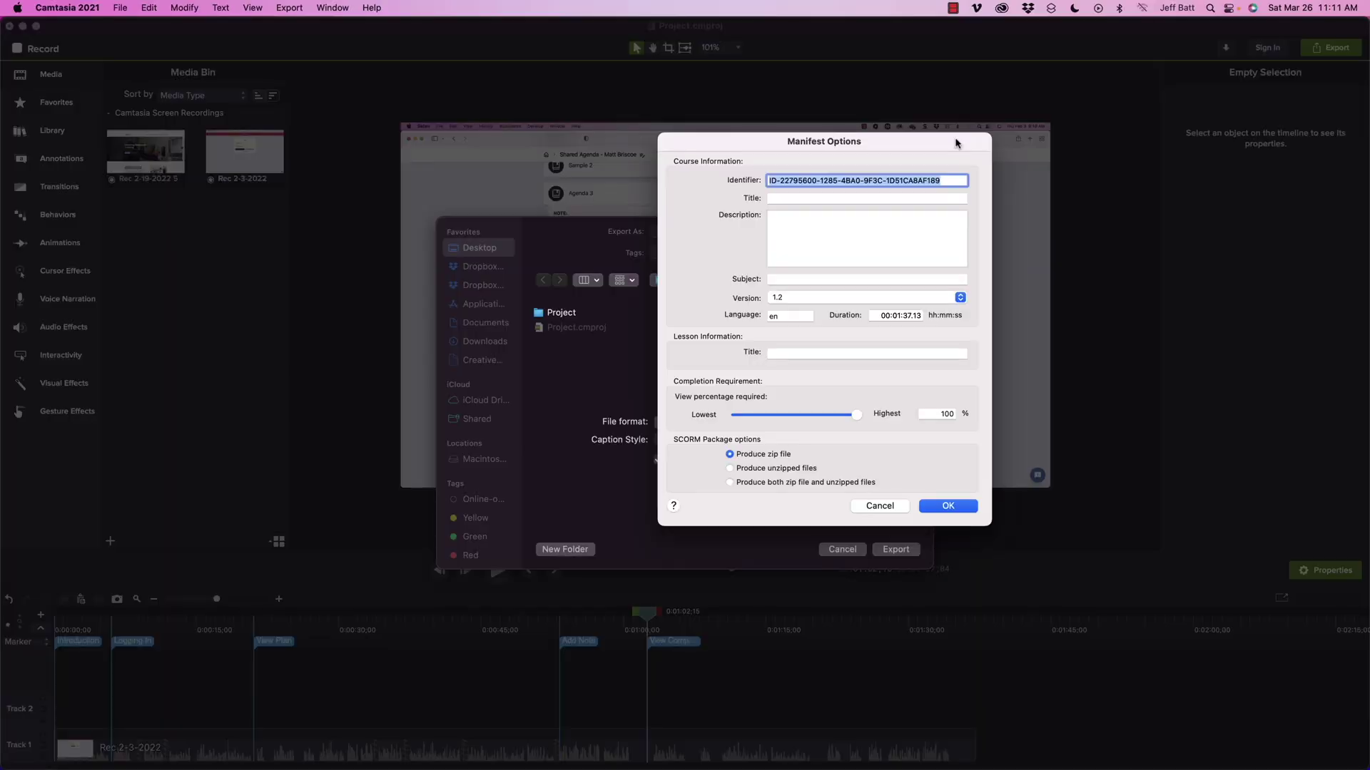
left_click(945, 183)
type("ORG-PSD-001")
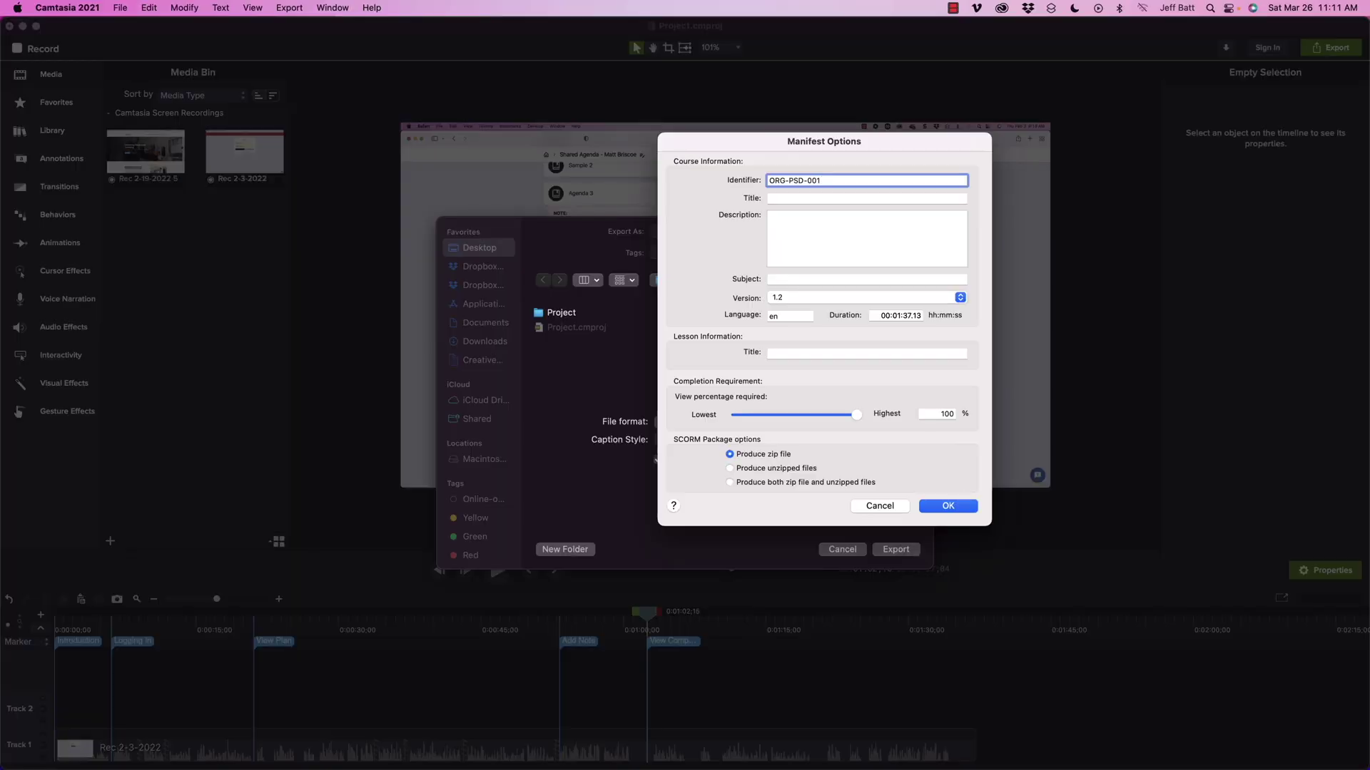
Enter the course title 'Working with the Plan Tool' and bring up the SCORM Version list.
left_click(794, 197)
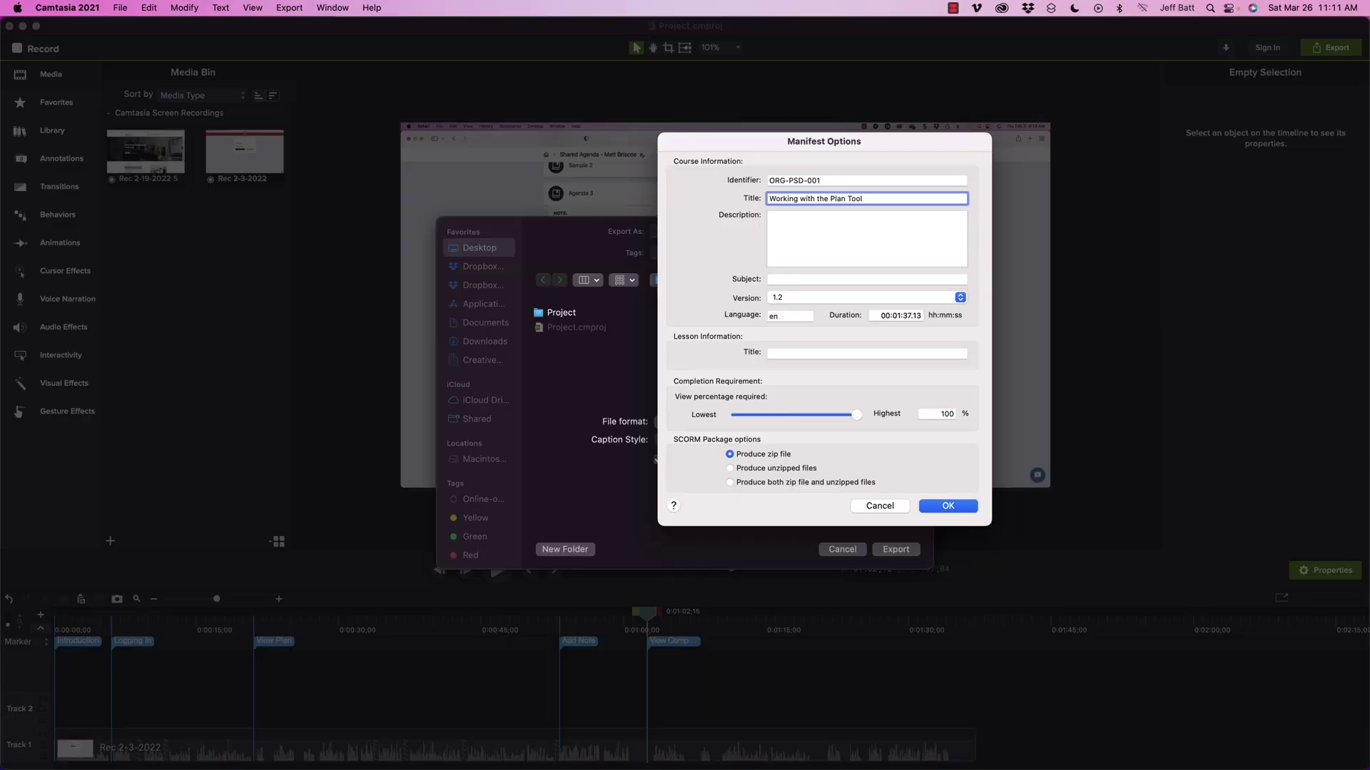
left_click(786, 300)
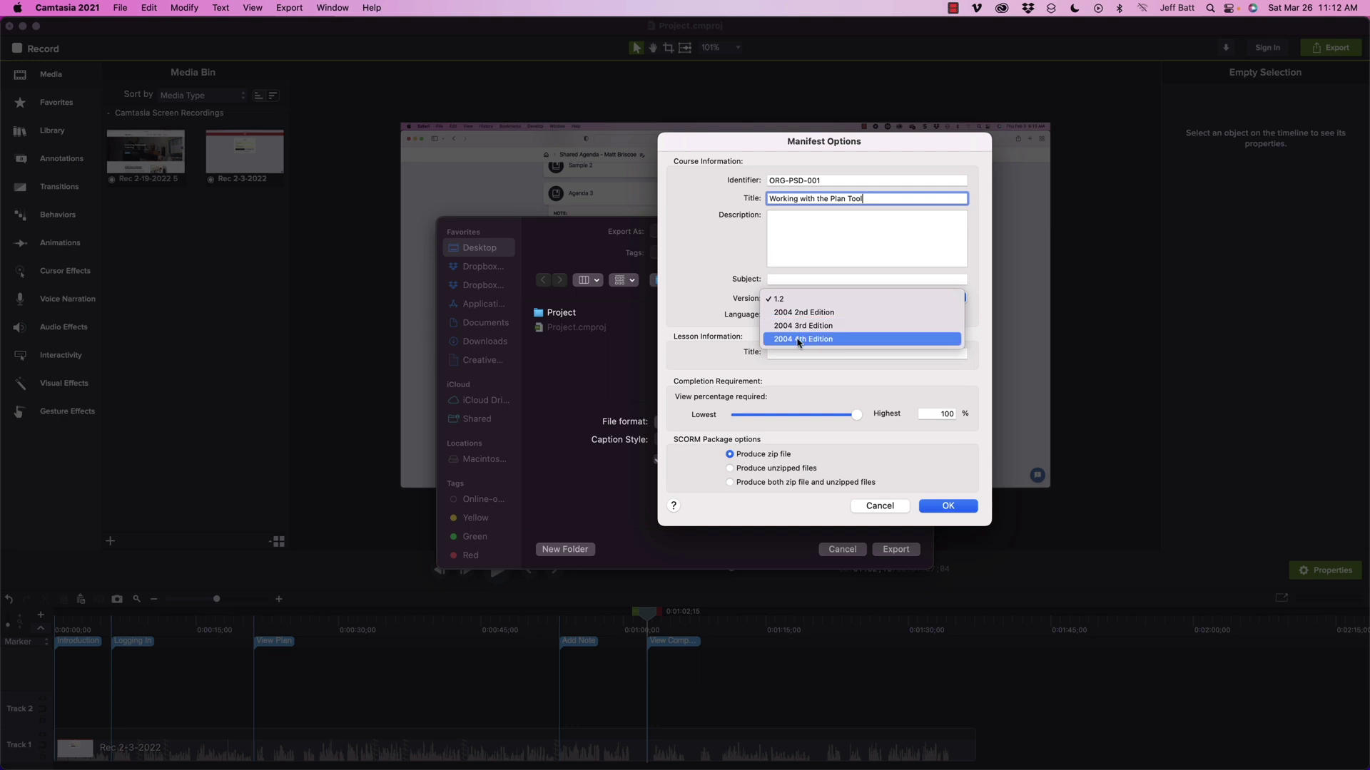
Set the SCORM version to 2004 4th Edition.
left_click(793, 339)
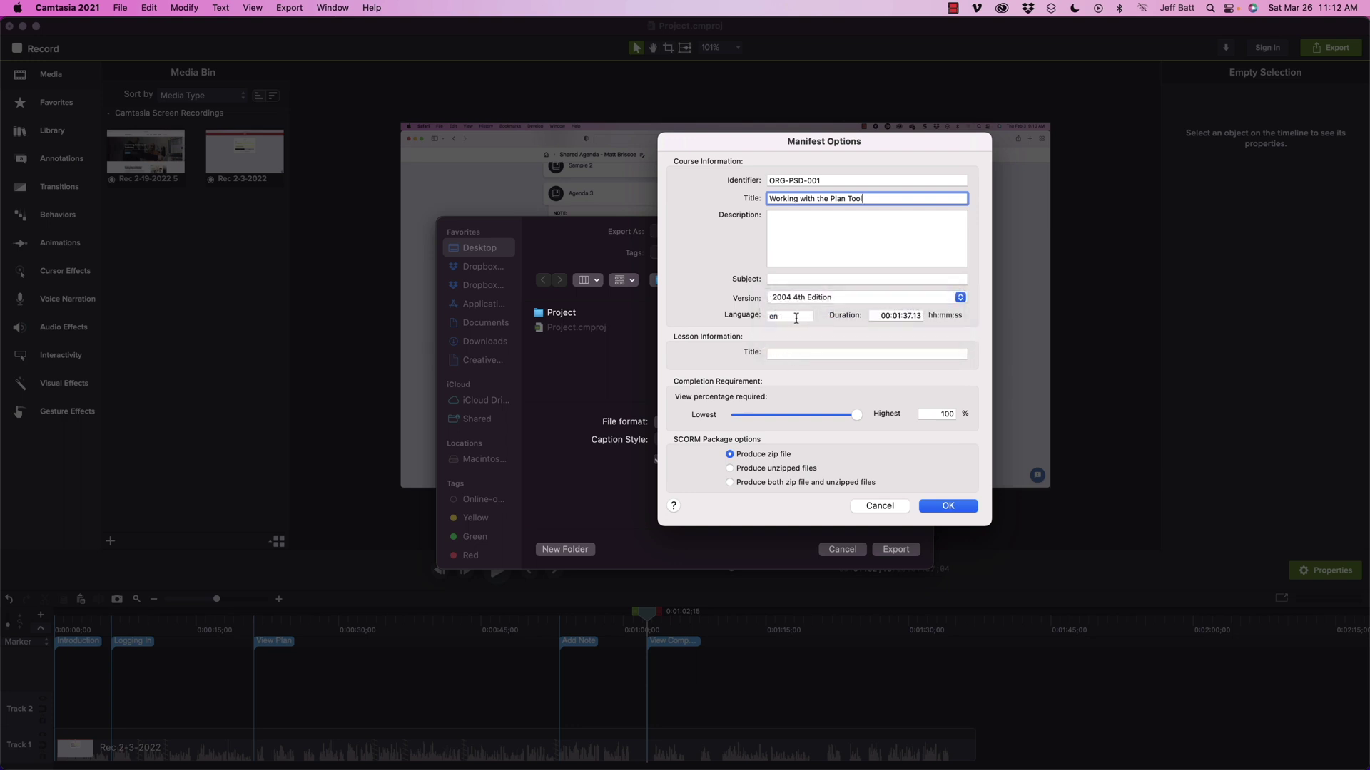
left_click(792, 319)
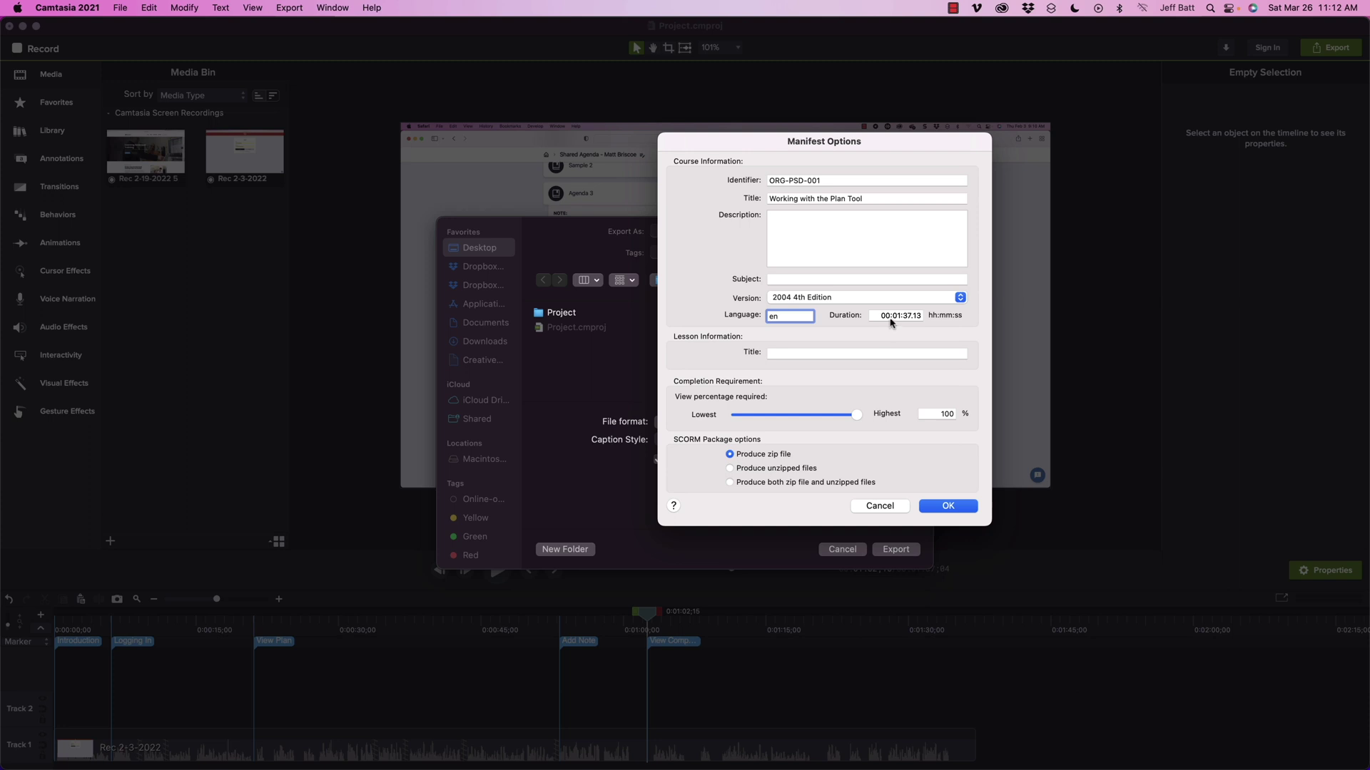
left_click(822, 356)
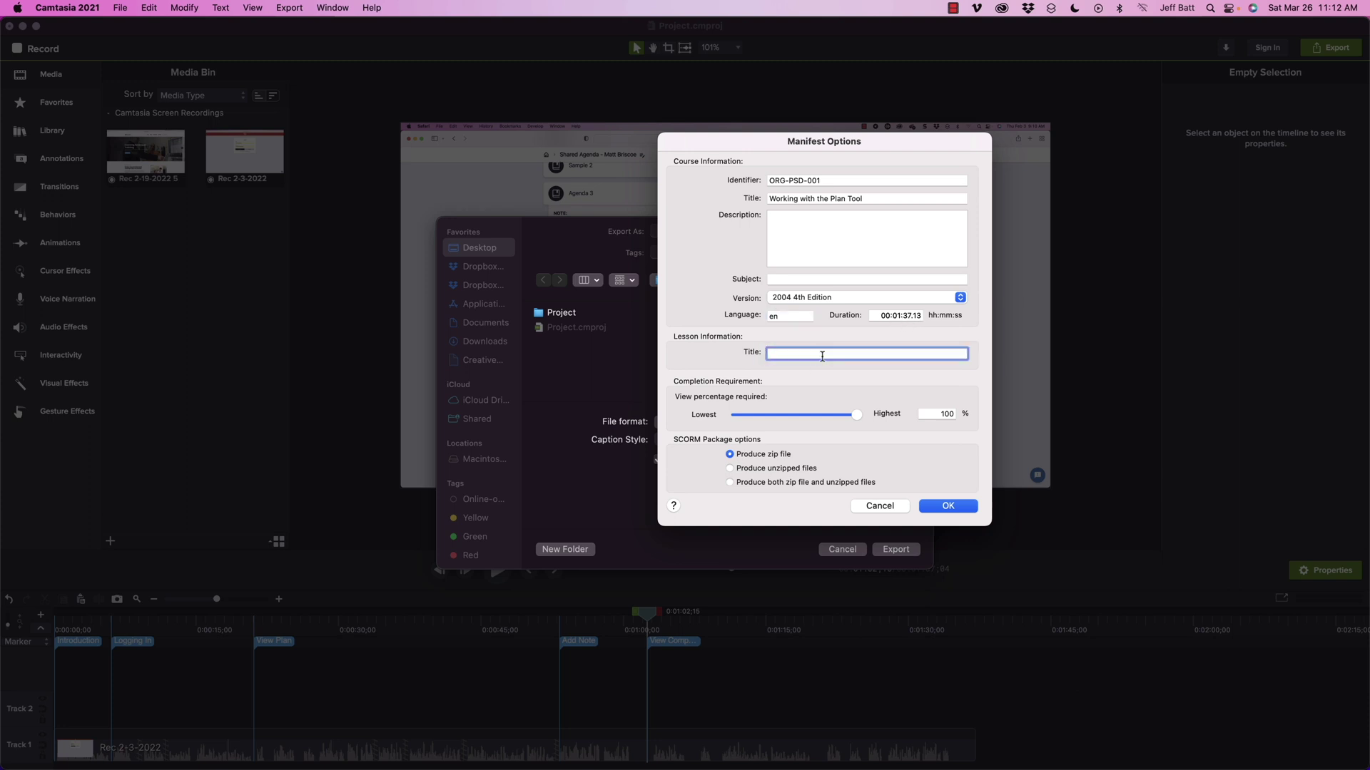
Copy the course title 'Working with the Plan Tool' into Lesson Title and confirm the manifest options.
triple_click(891, 199)
key("super+c")
left_click(823, 354)
key("super+v")
double_click(937, 418)
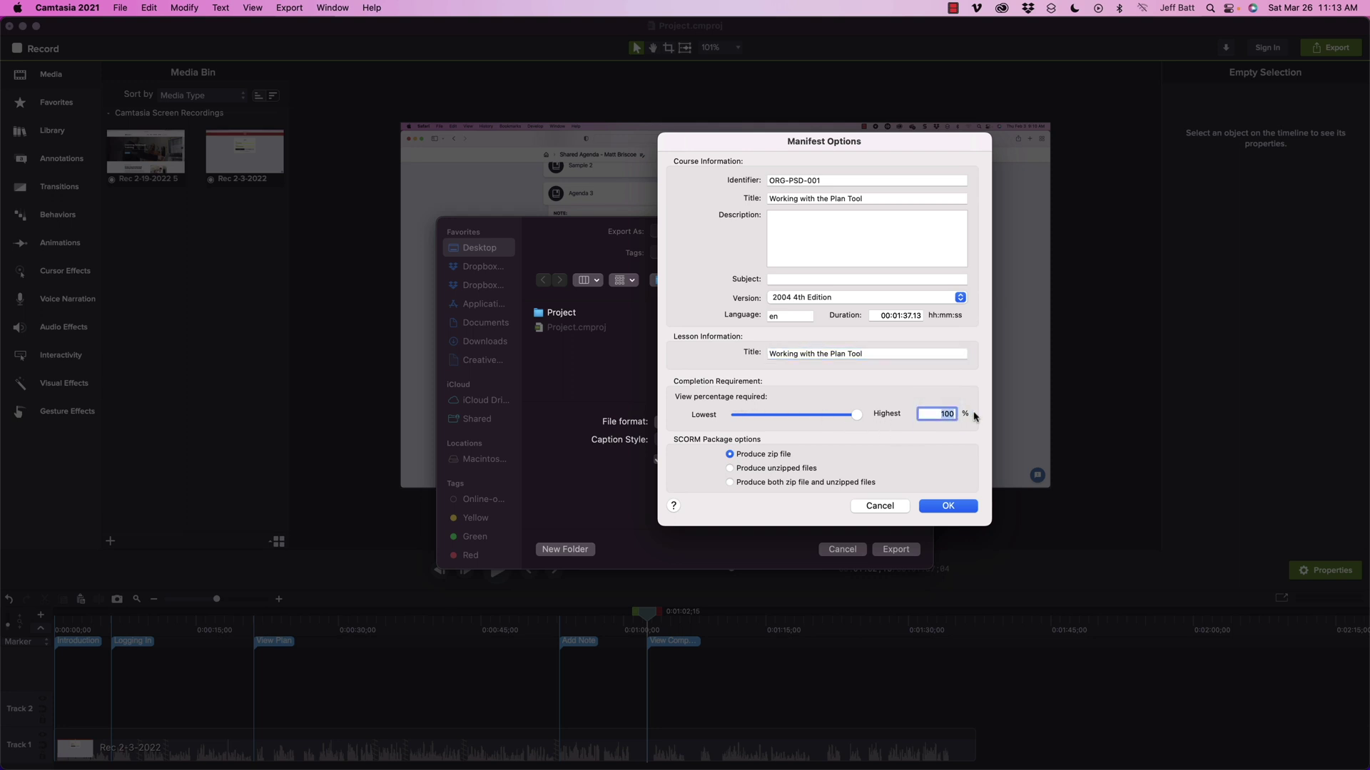
key("Return")
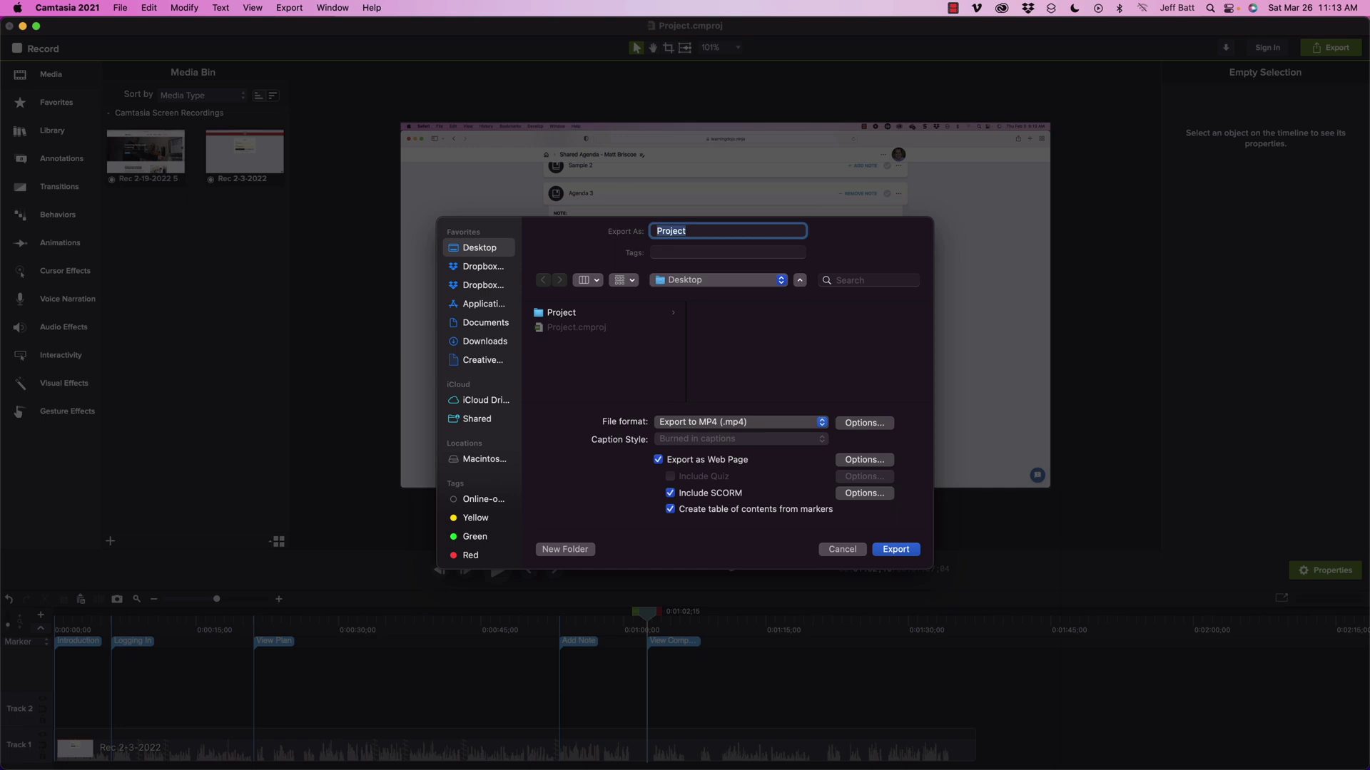
Accept the SCORM options and export to the Desktop, replacing the existing Project export.
left_click(879, 496)
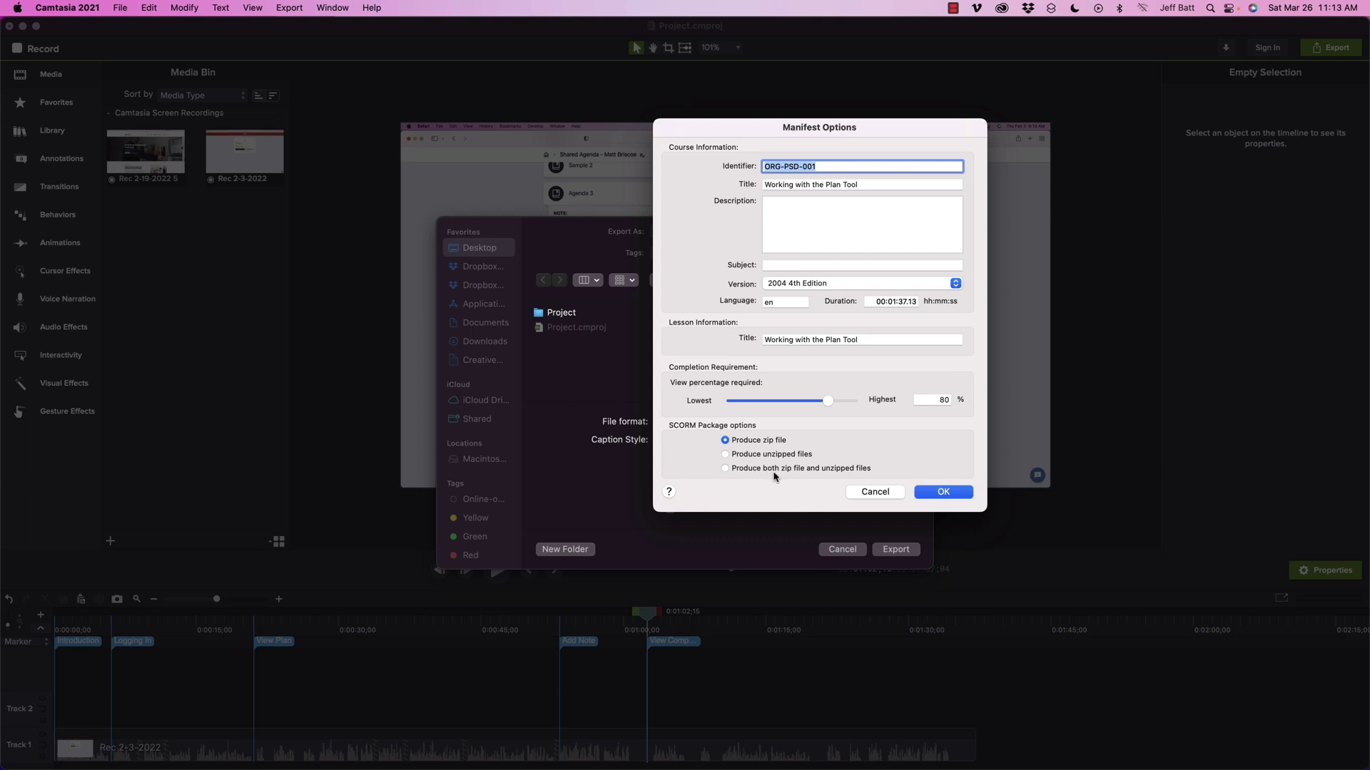
left_click(939, 495)
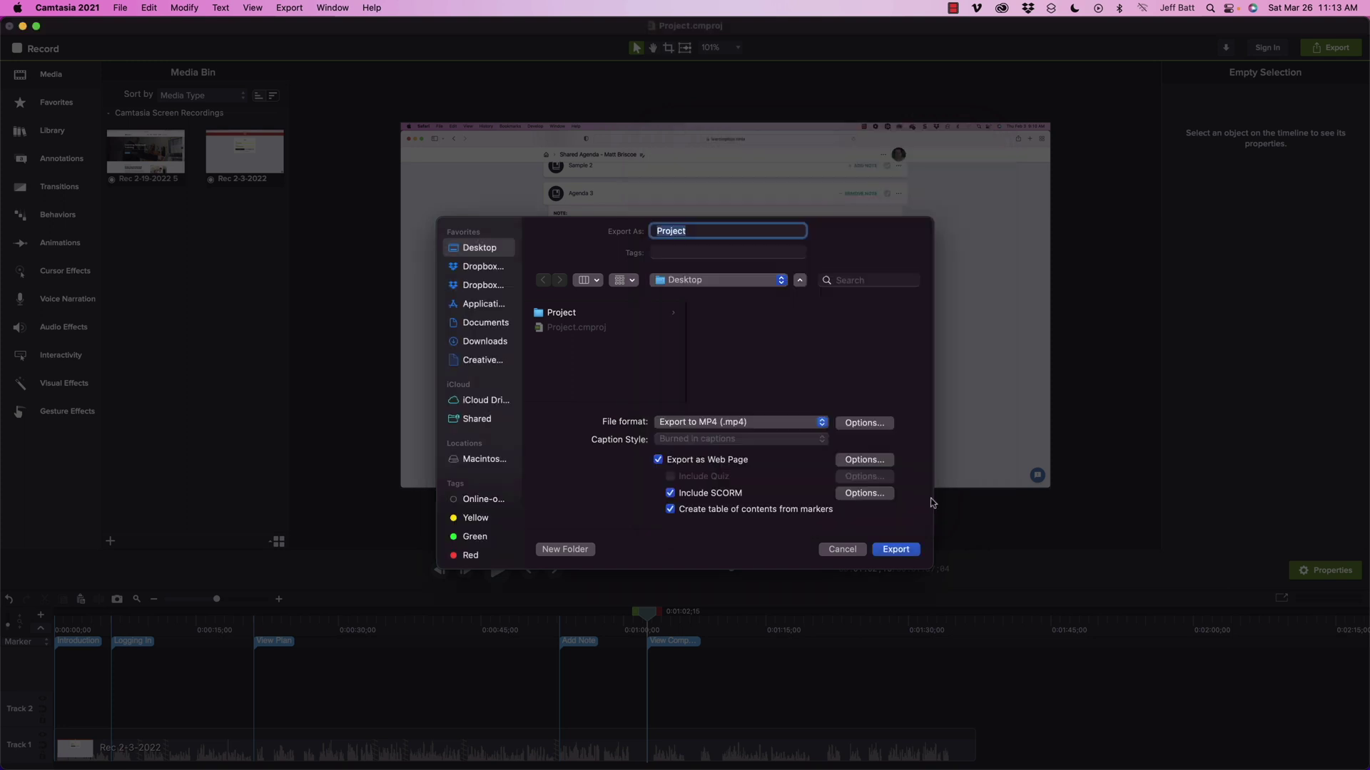
key("Return")
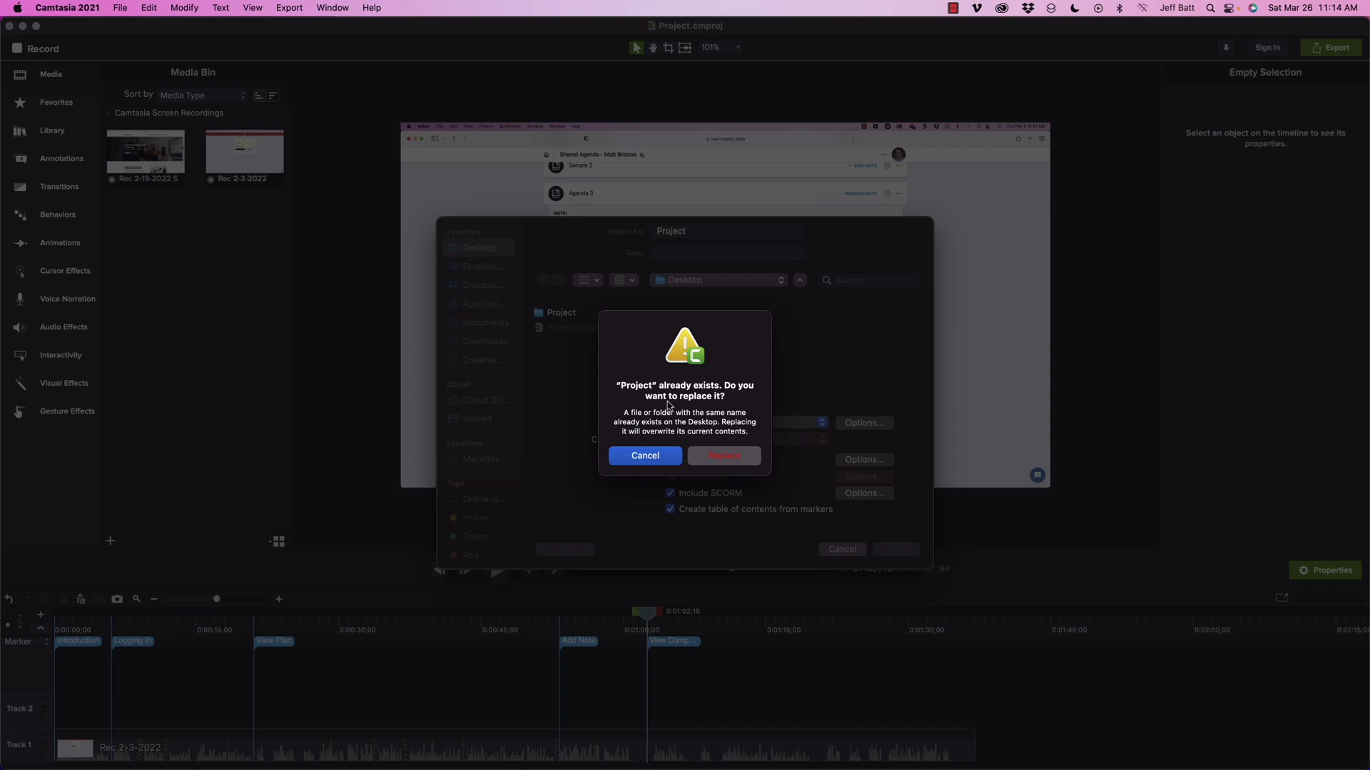
left_click(736, 460)
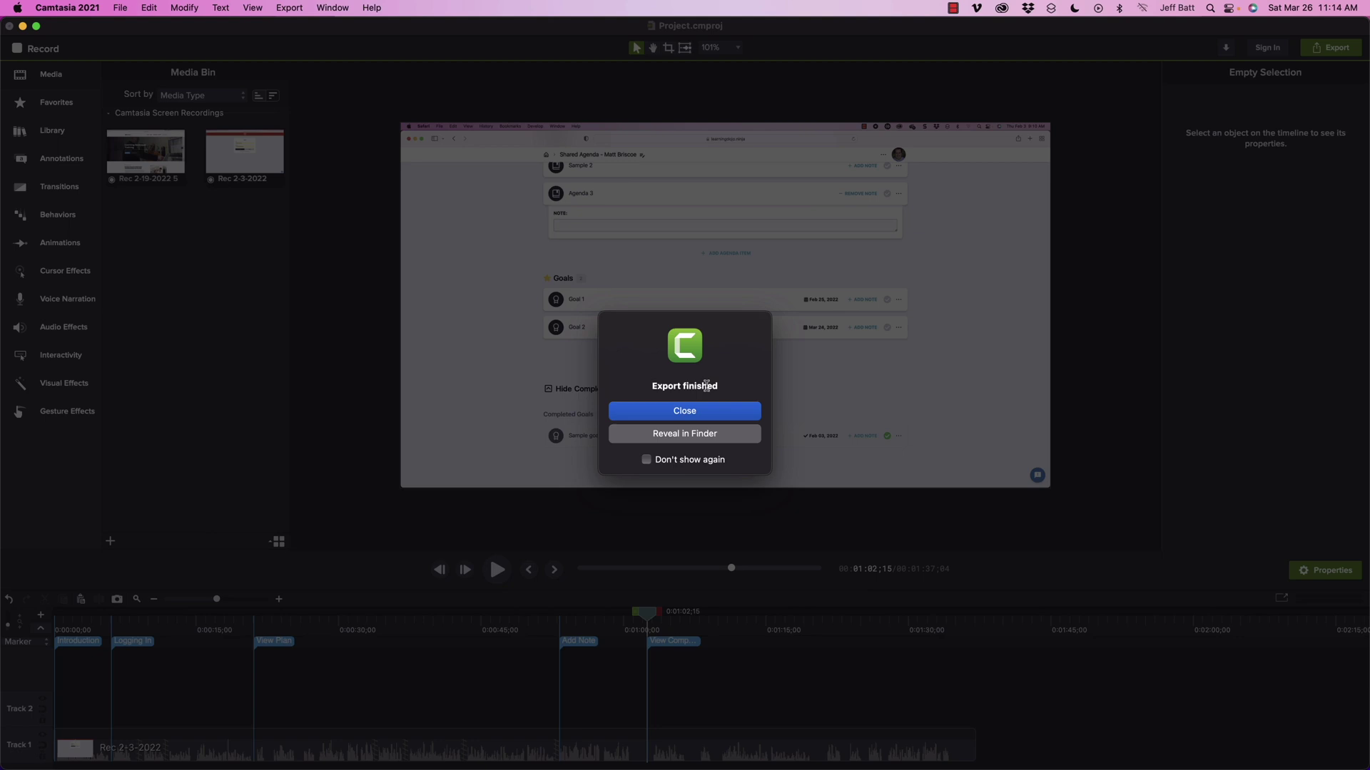
left_click(701, 462)
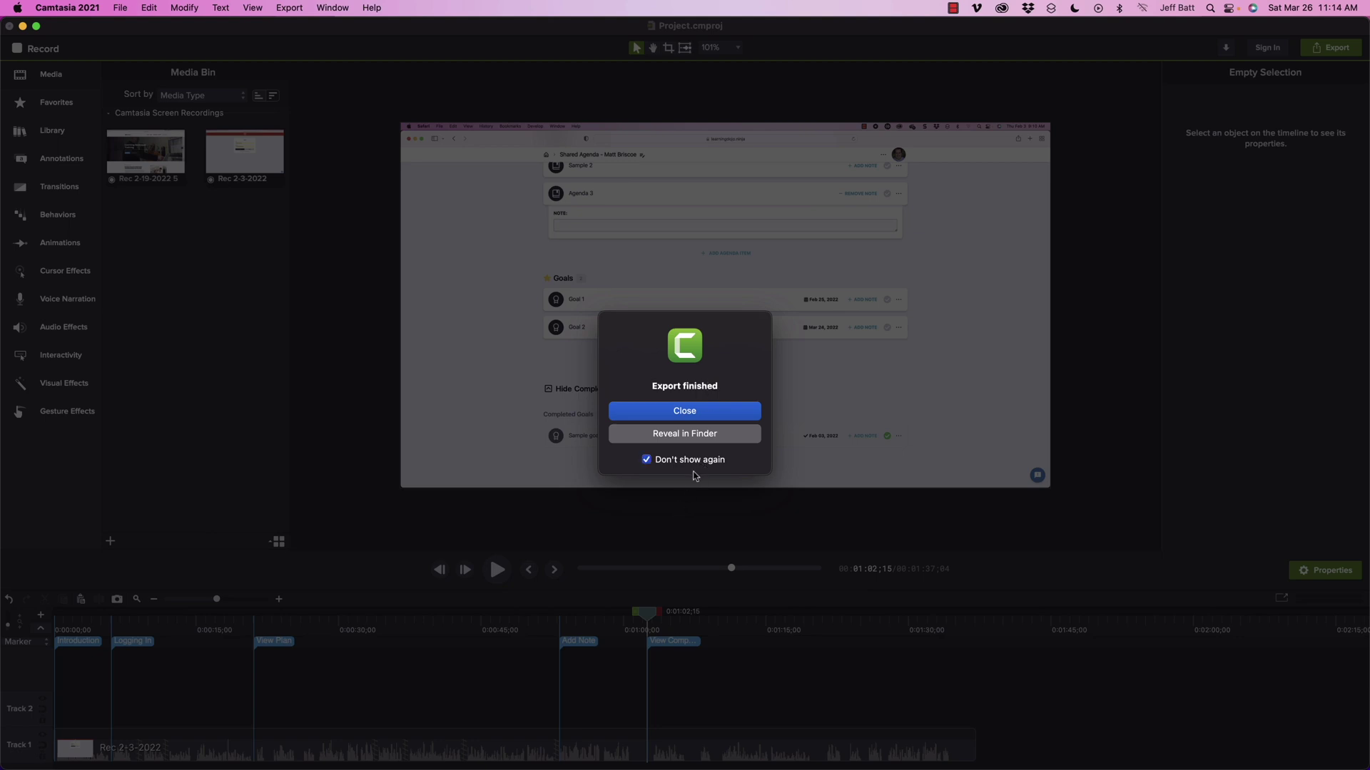
left_click(701, 414)
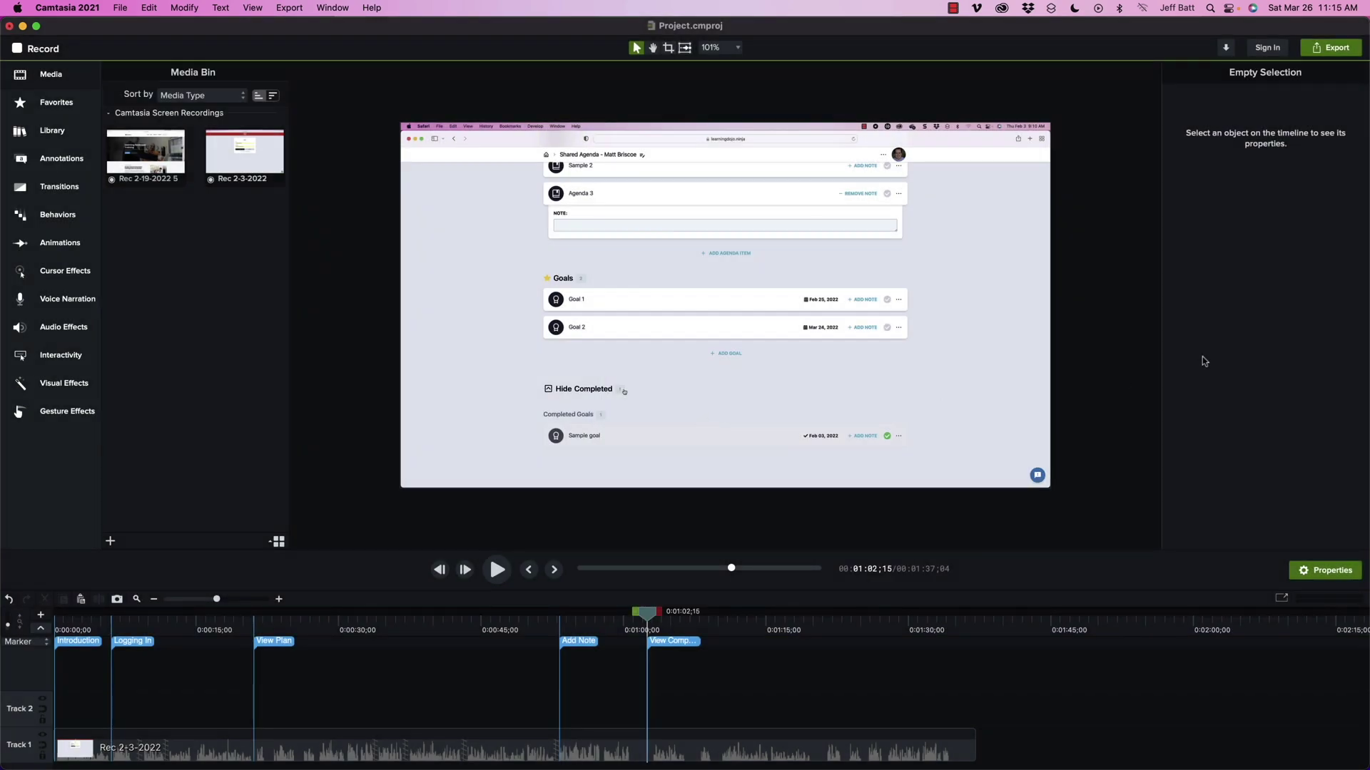
Move Project.zip out of the Project output folder onto the desktop and trash that folder.
key("super+h")
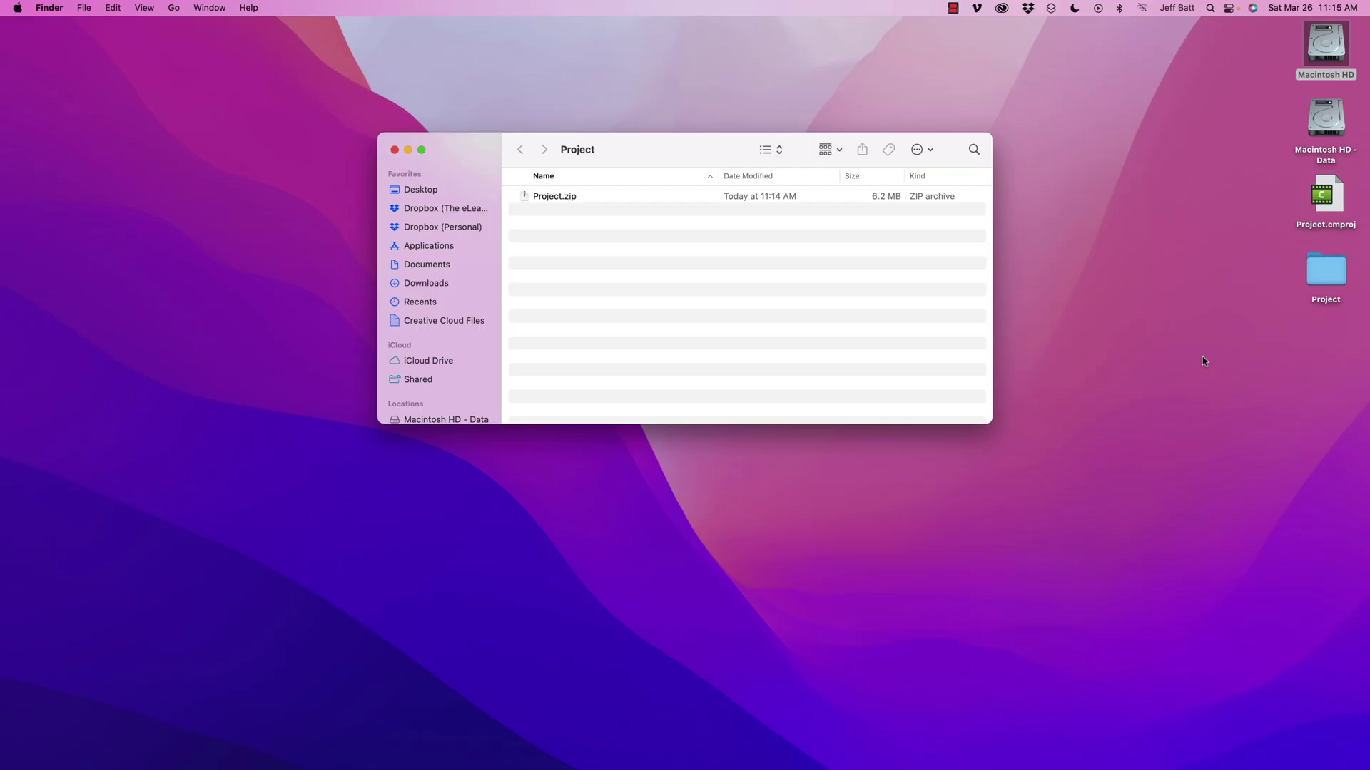
double_click(1318, 280)
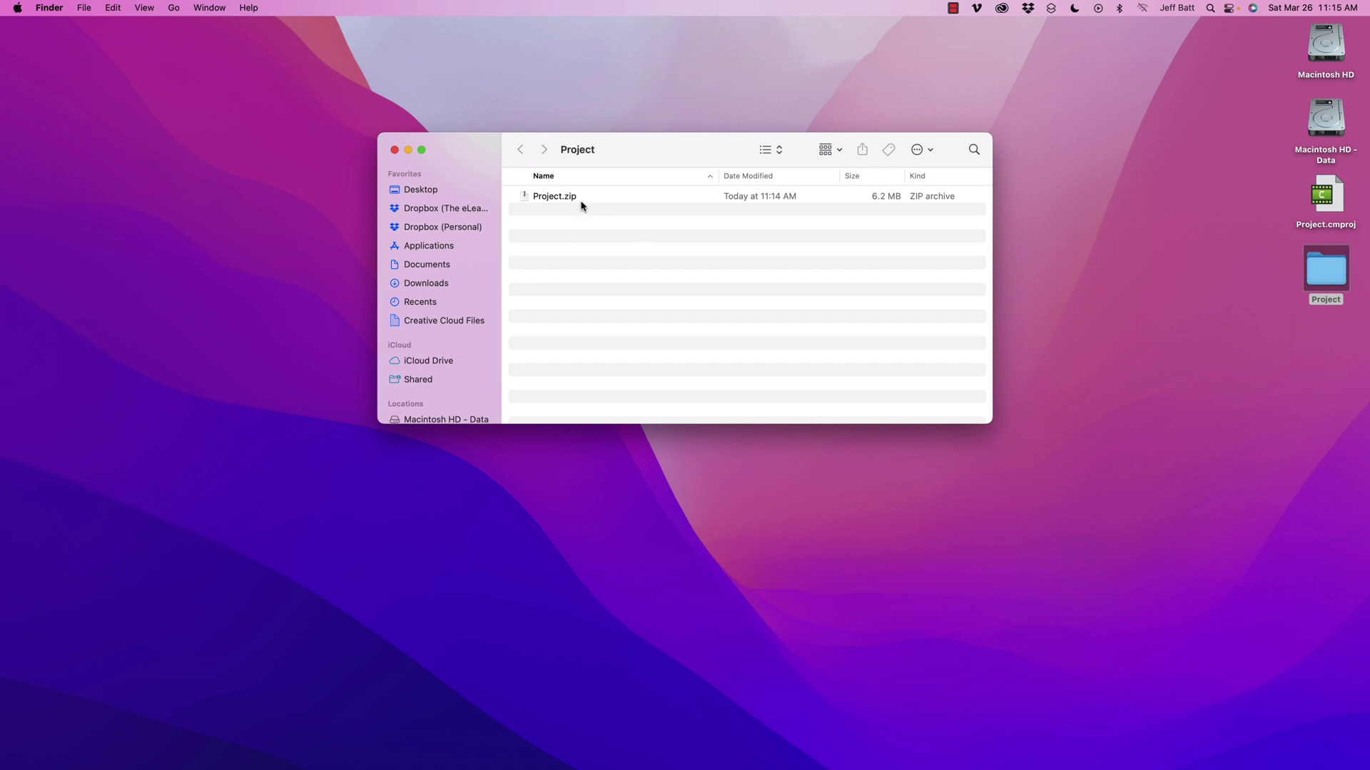
left_click_drag(580, 201, 1344, 368)
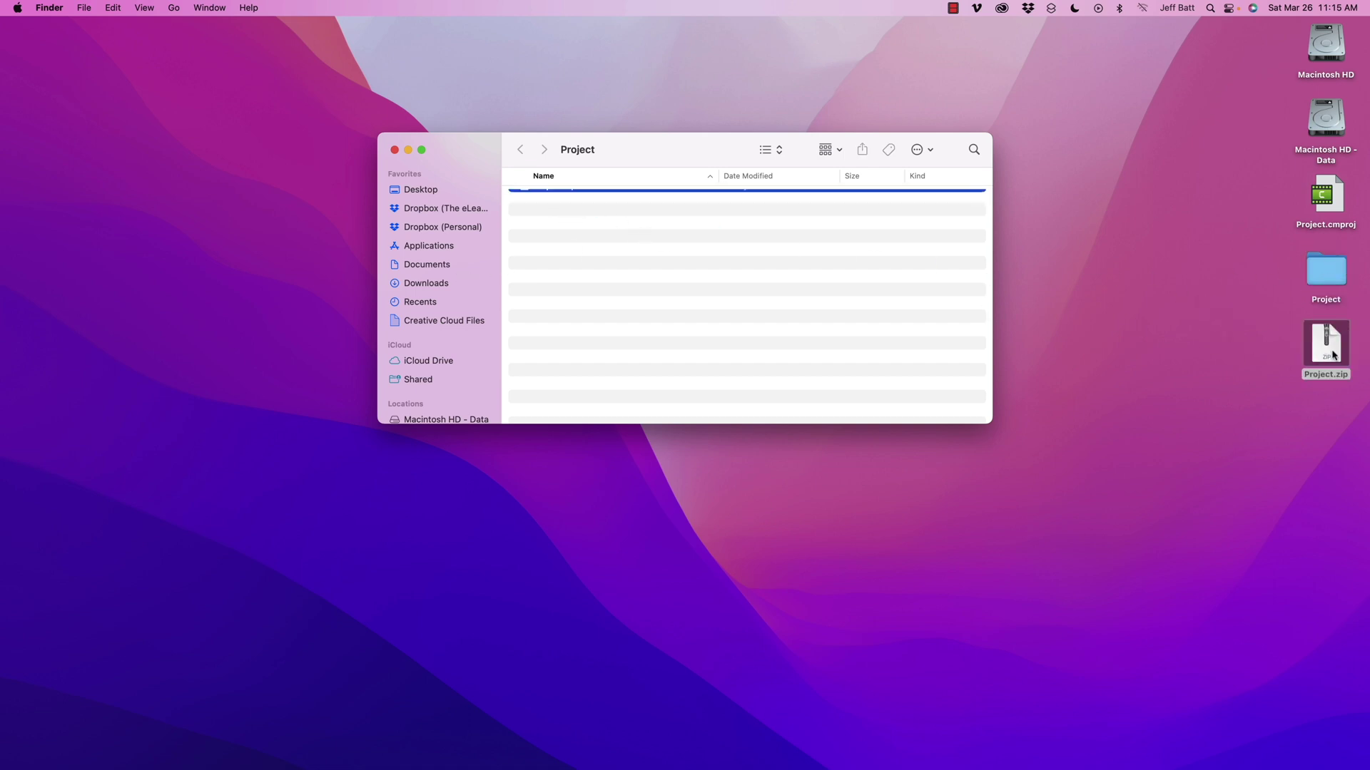
key("super+w")
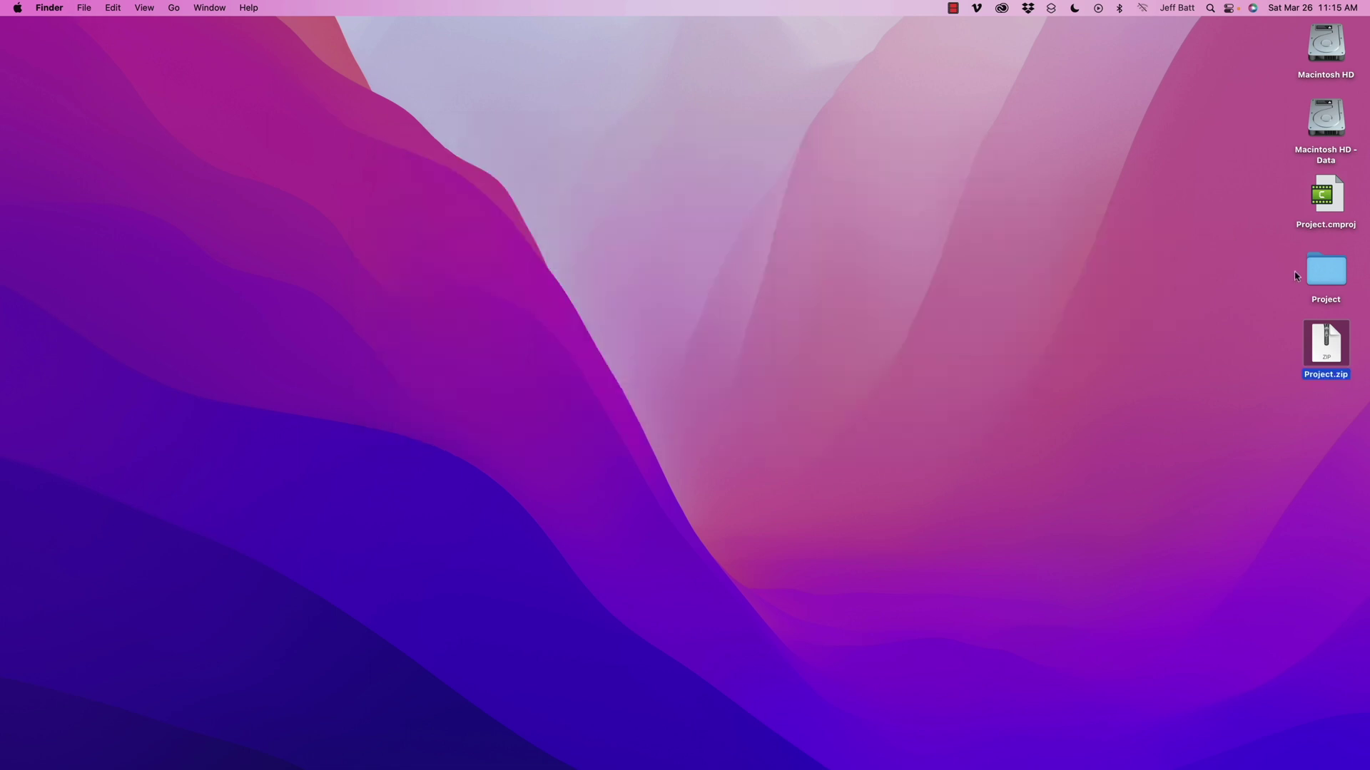
right_click(1323, 260)
left_click(1277, 285)
left_click_drag(1334, 355, 1323, 278)
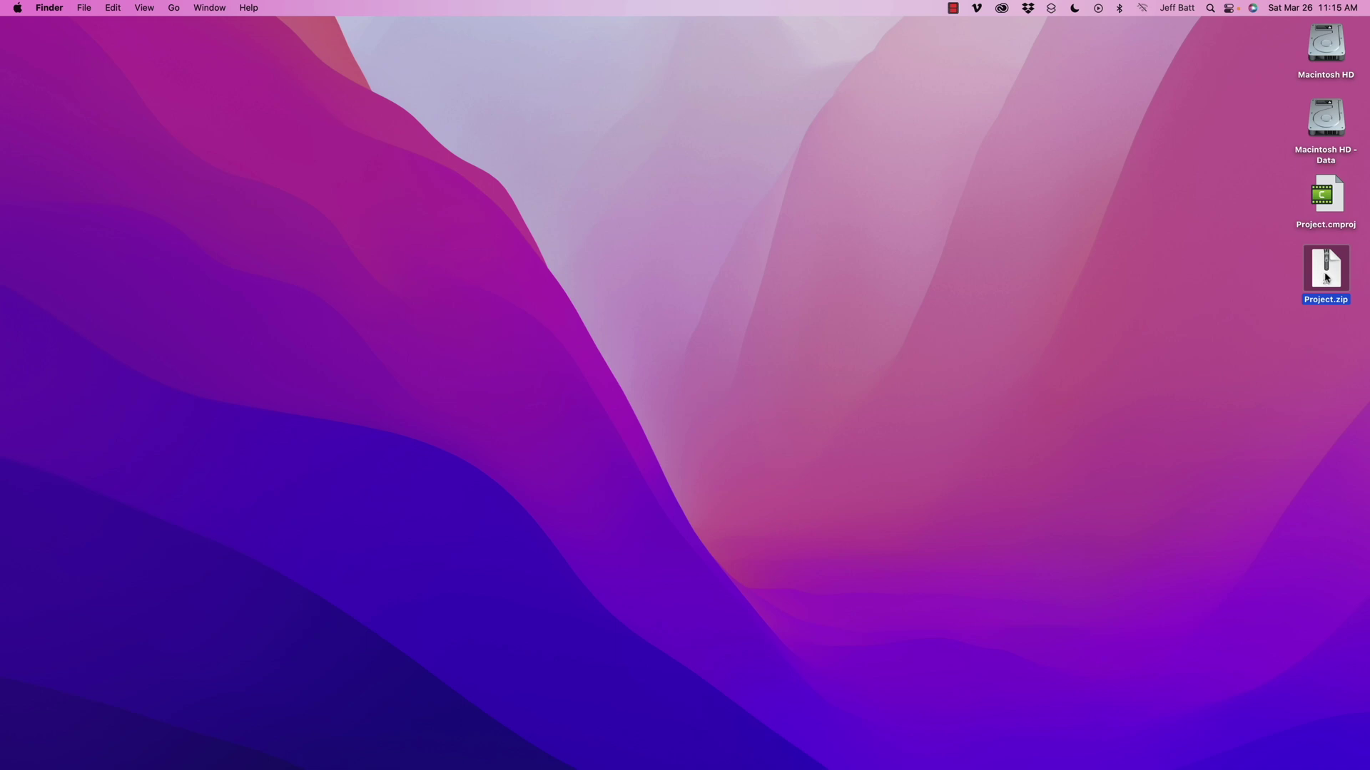
Extract Project.zip and review index.html, Project_Player.html, Project_embed.css, scripts and imsmanifest.xml.
double_click(1326, 270)
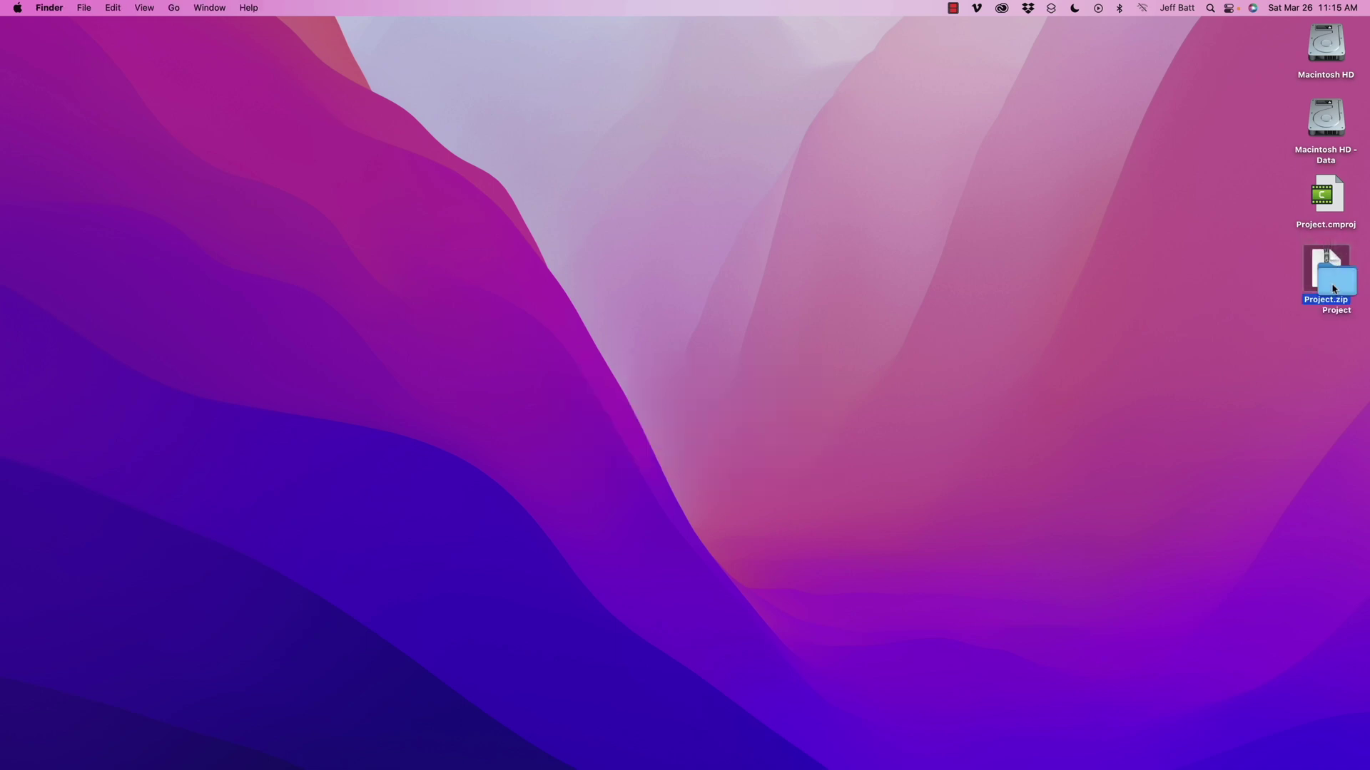
double_click(1335, 292)
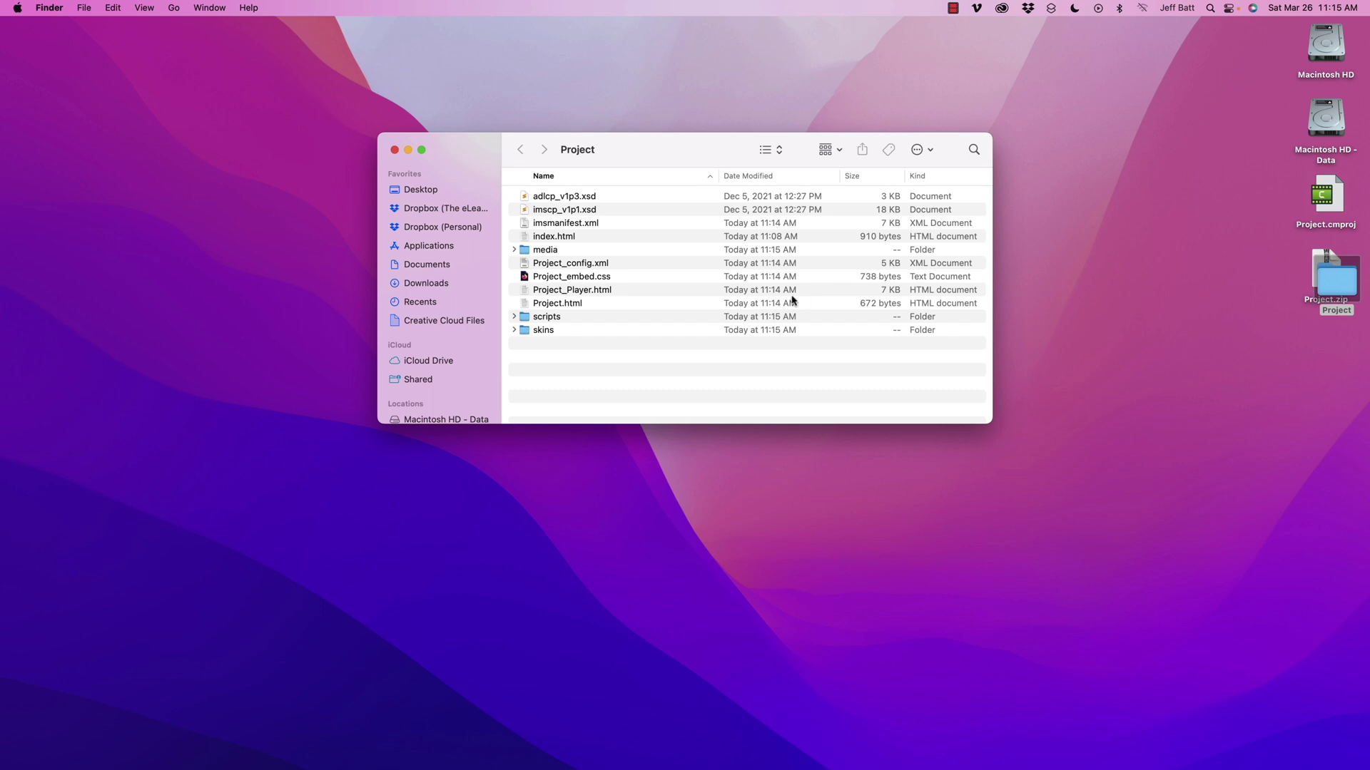
left_click(618, 241)
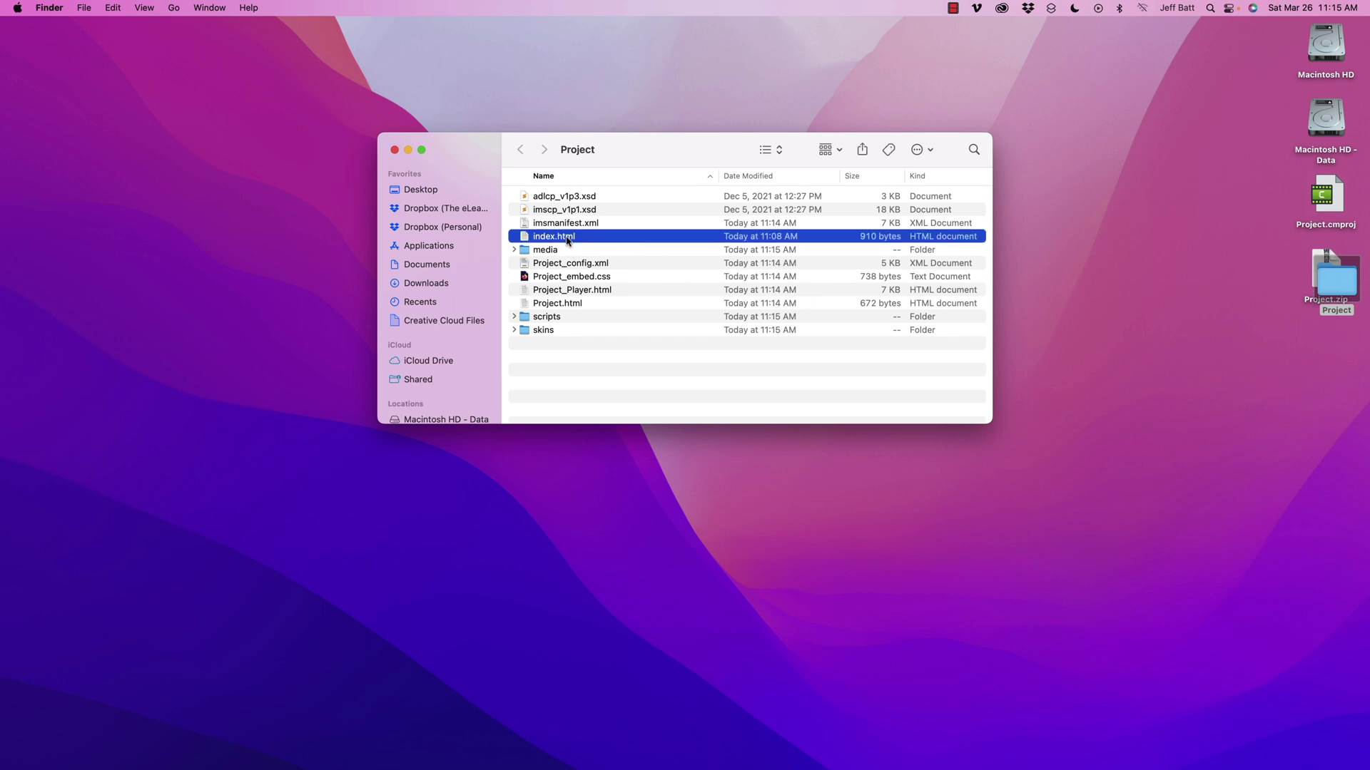
left_click(600, 291)
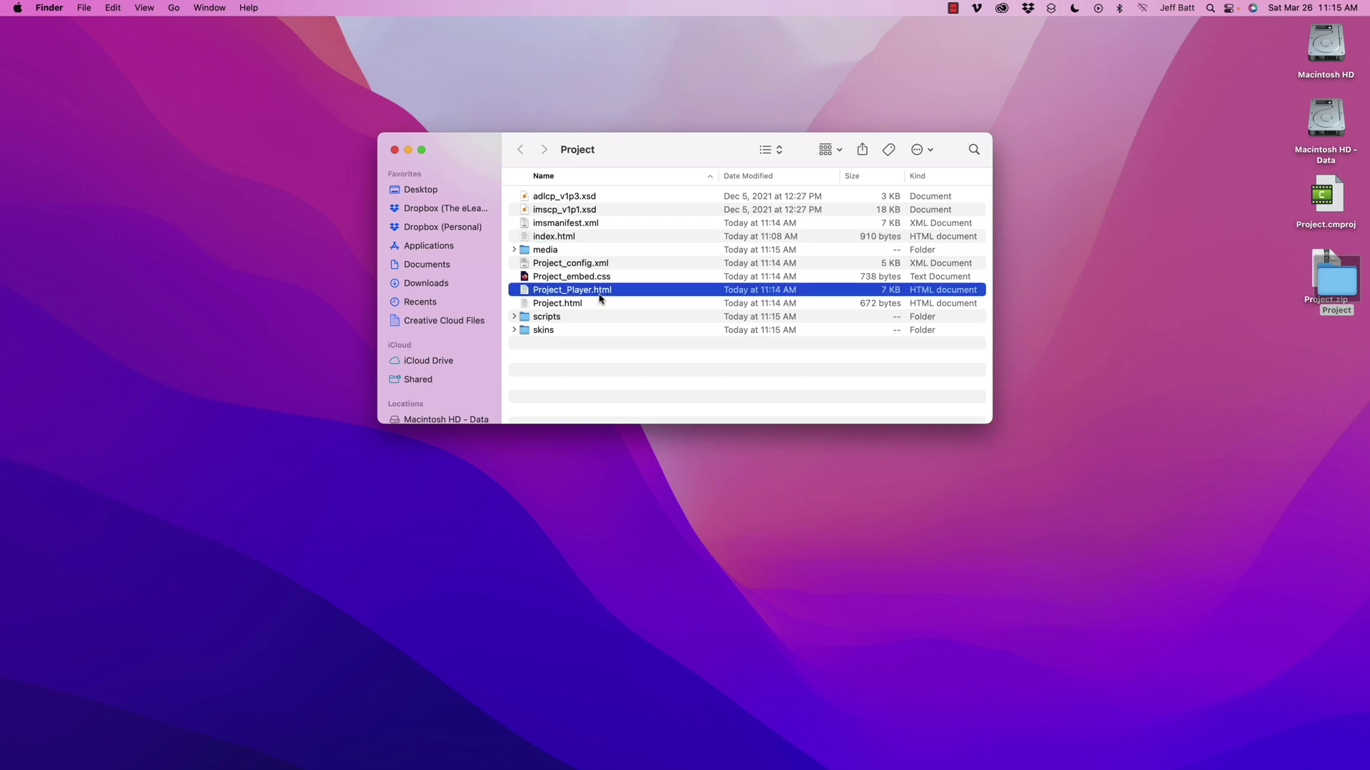
left_click(599, 279)
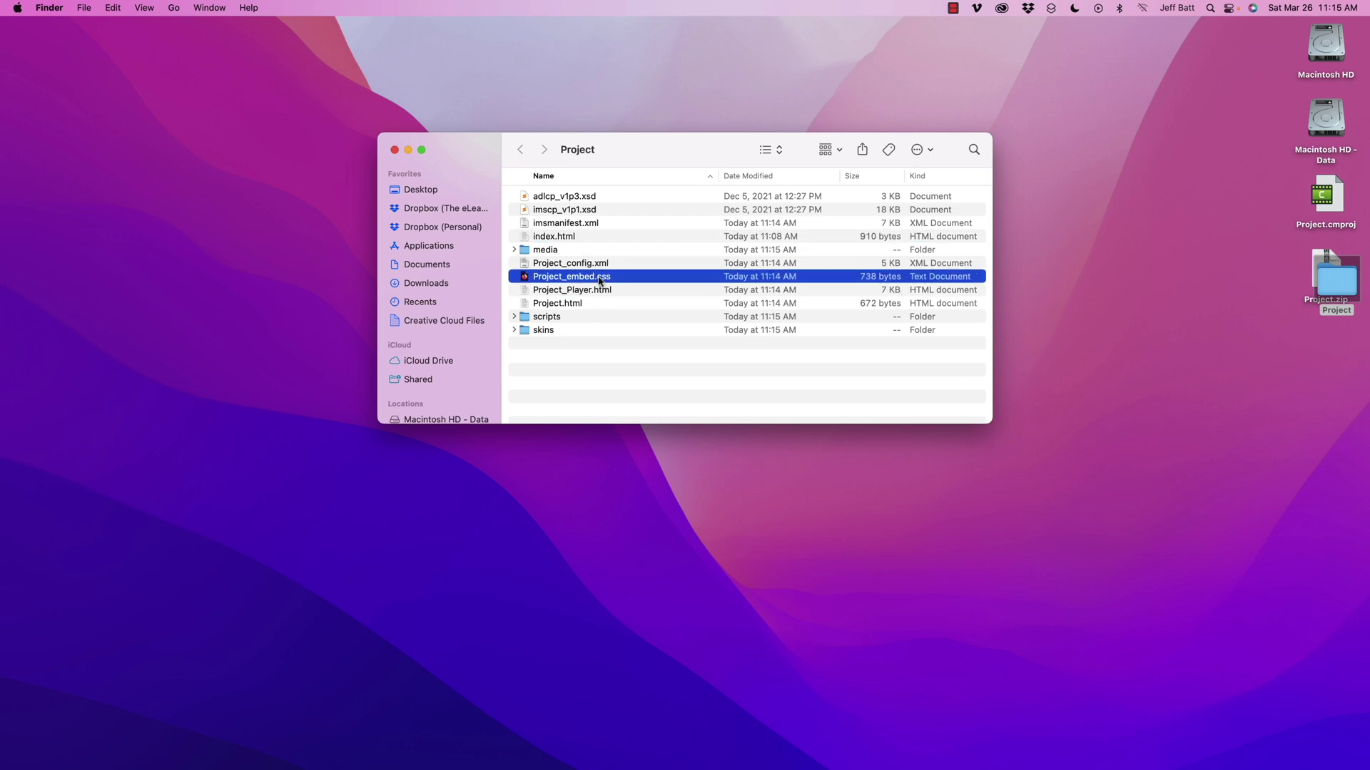
left_click(573, 321)
left_click(580, 224)
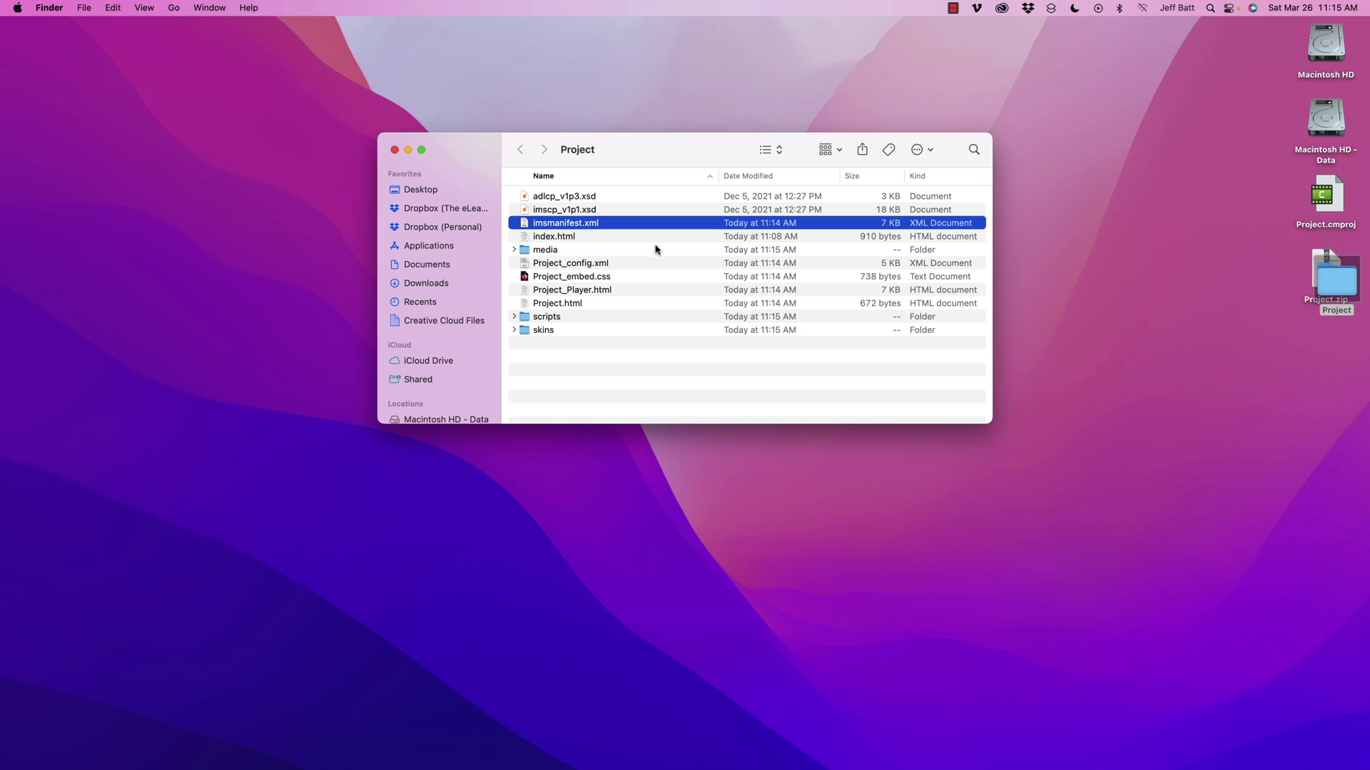
Close the folder and select both Project.zip and the extracted Project folder for removal.
key("super+w")
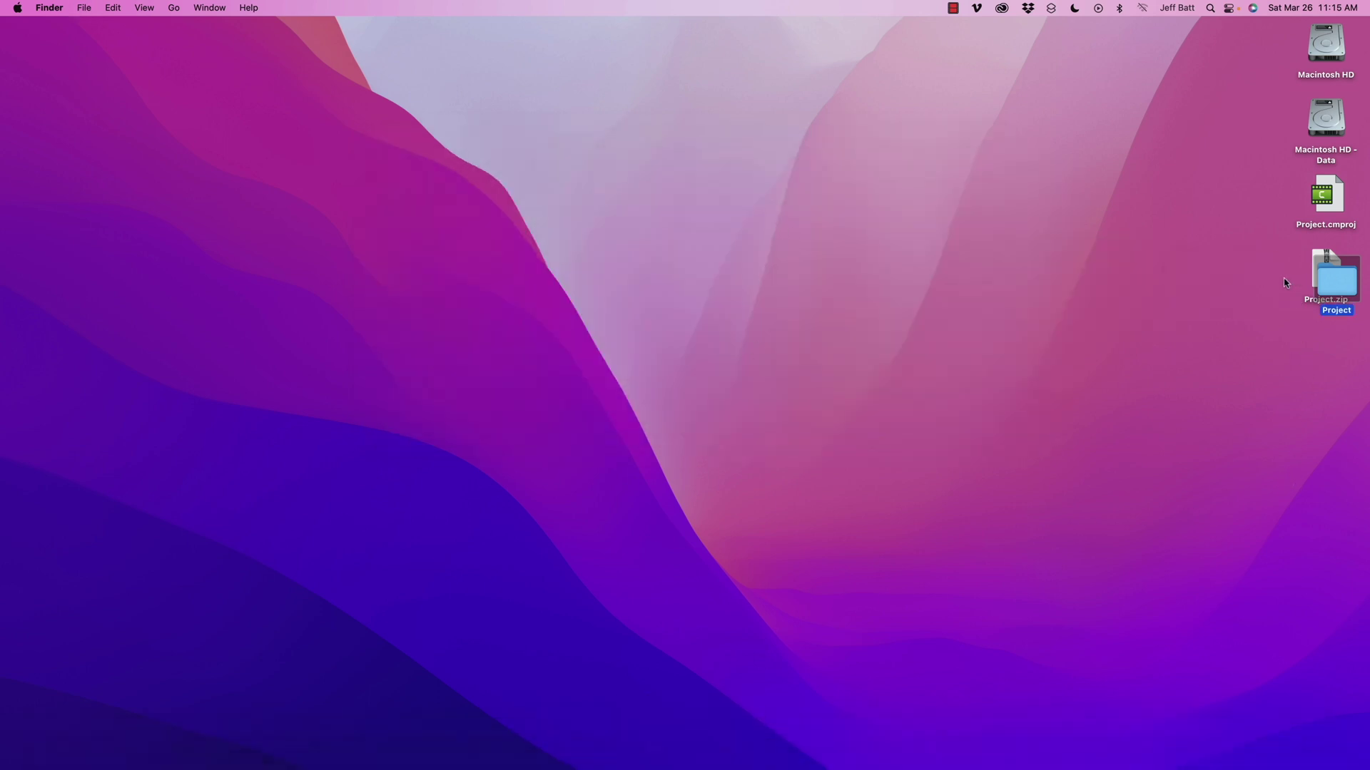
left_click_drag(1282, 282, 1334, 278)
right_click(1333, 280)
Move Project.zip and the Project folder to the Trash and return to Camtasia.
left_click(1261, 339)
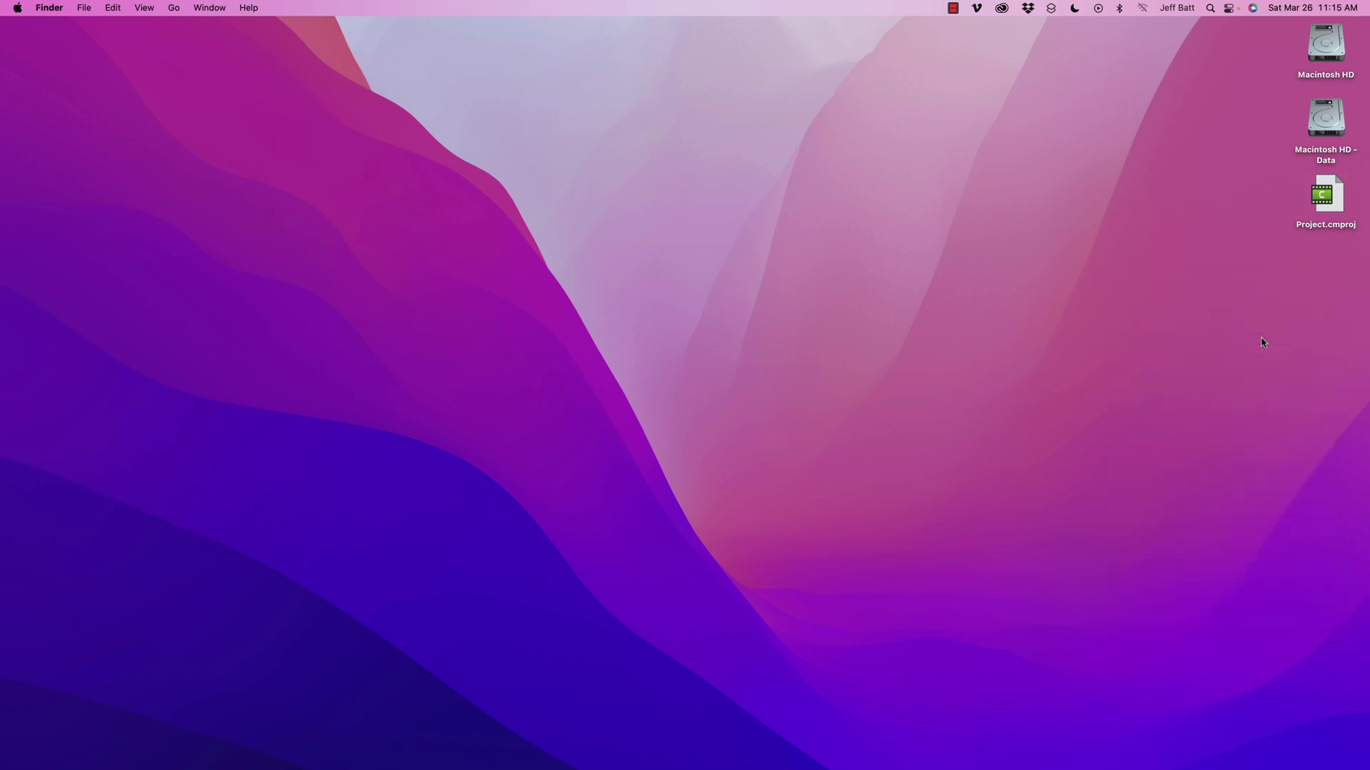
mouse_move(663, 763)
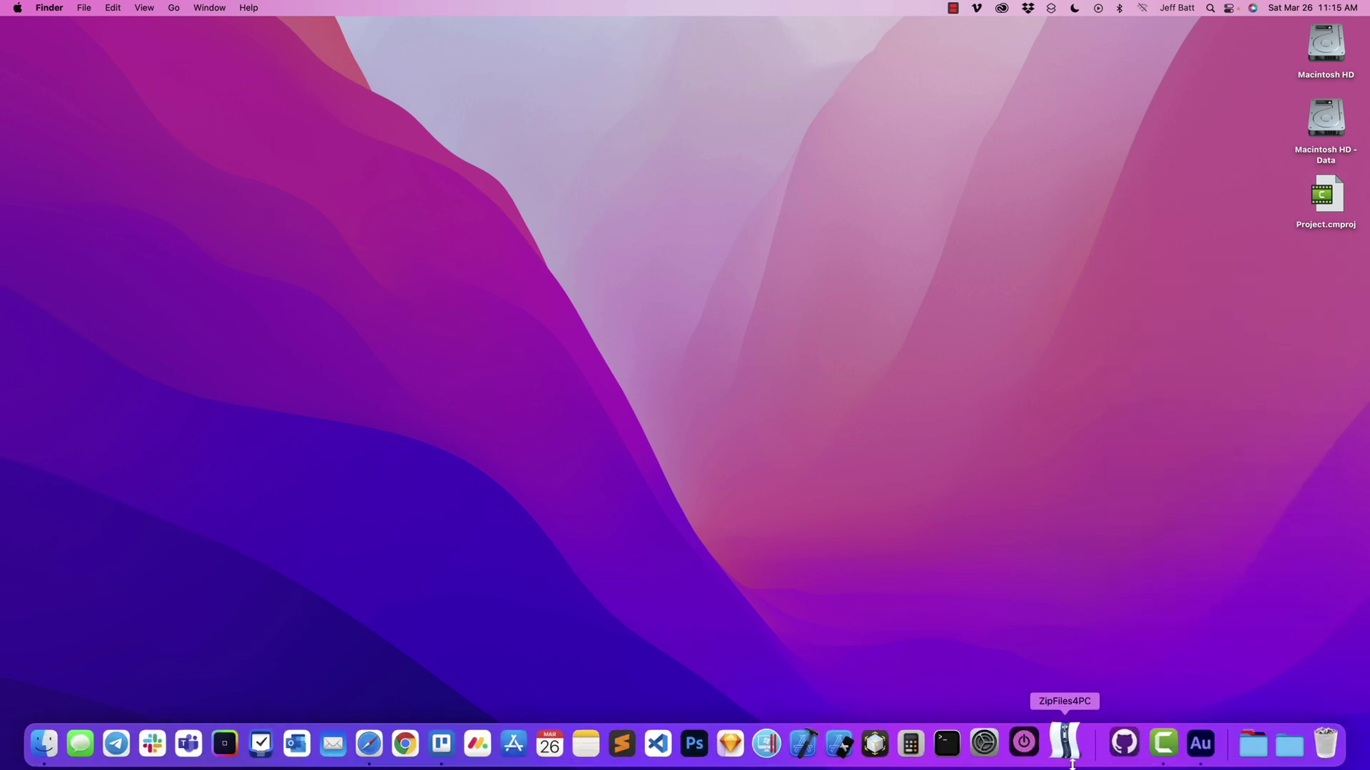
left_click(1155, 745)
Export the project as a local web page with a marker-based table of contents.
left_click(120, 7)
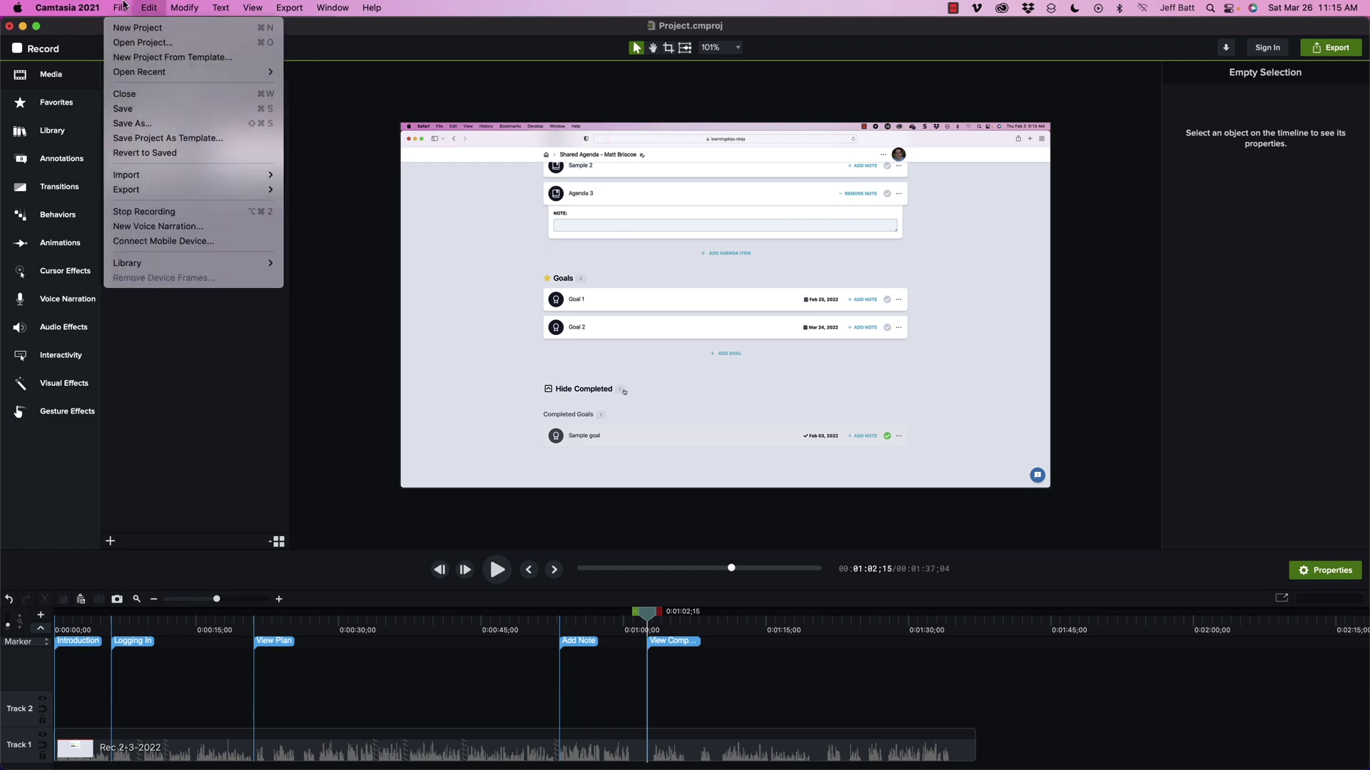
mouse_move(189, 190)
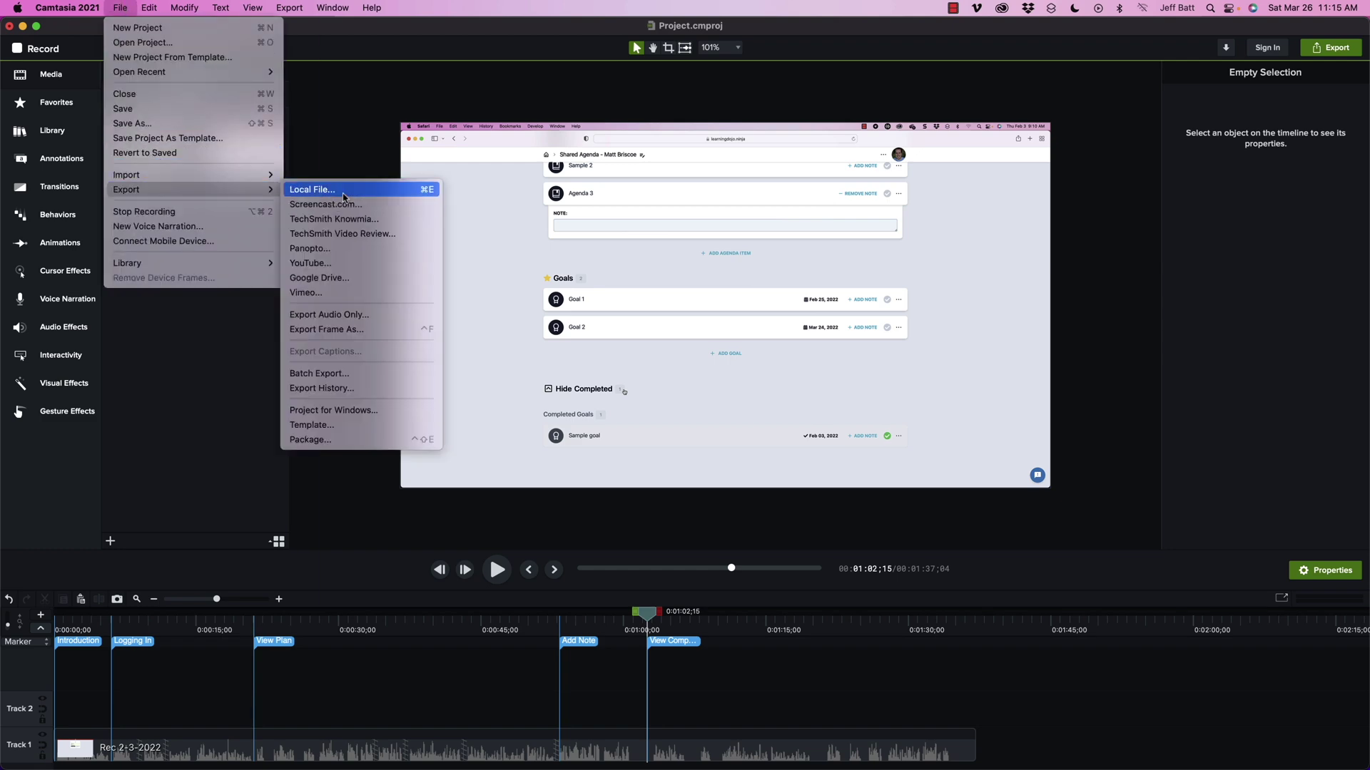
left_click(343, 190)
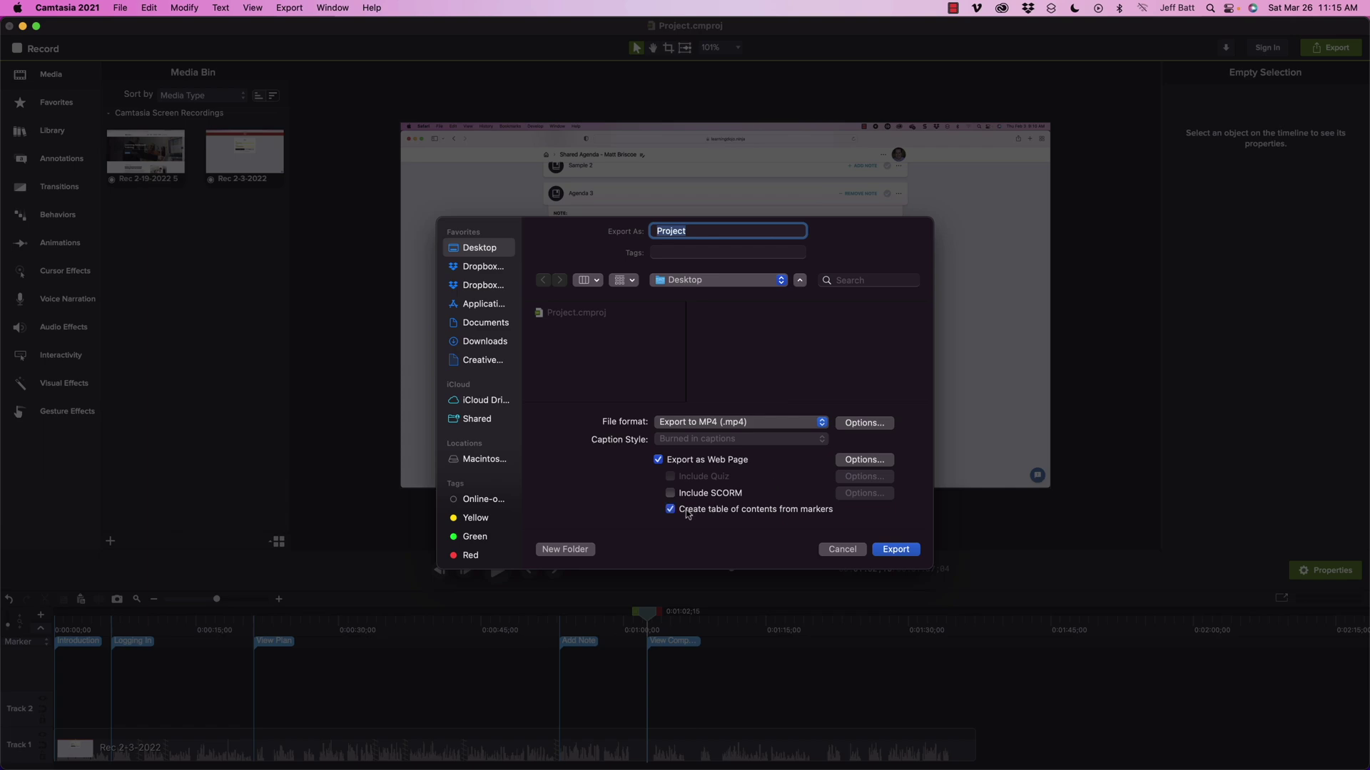
left_click(896, 550)
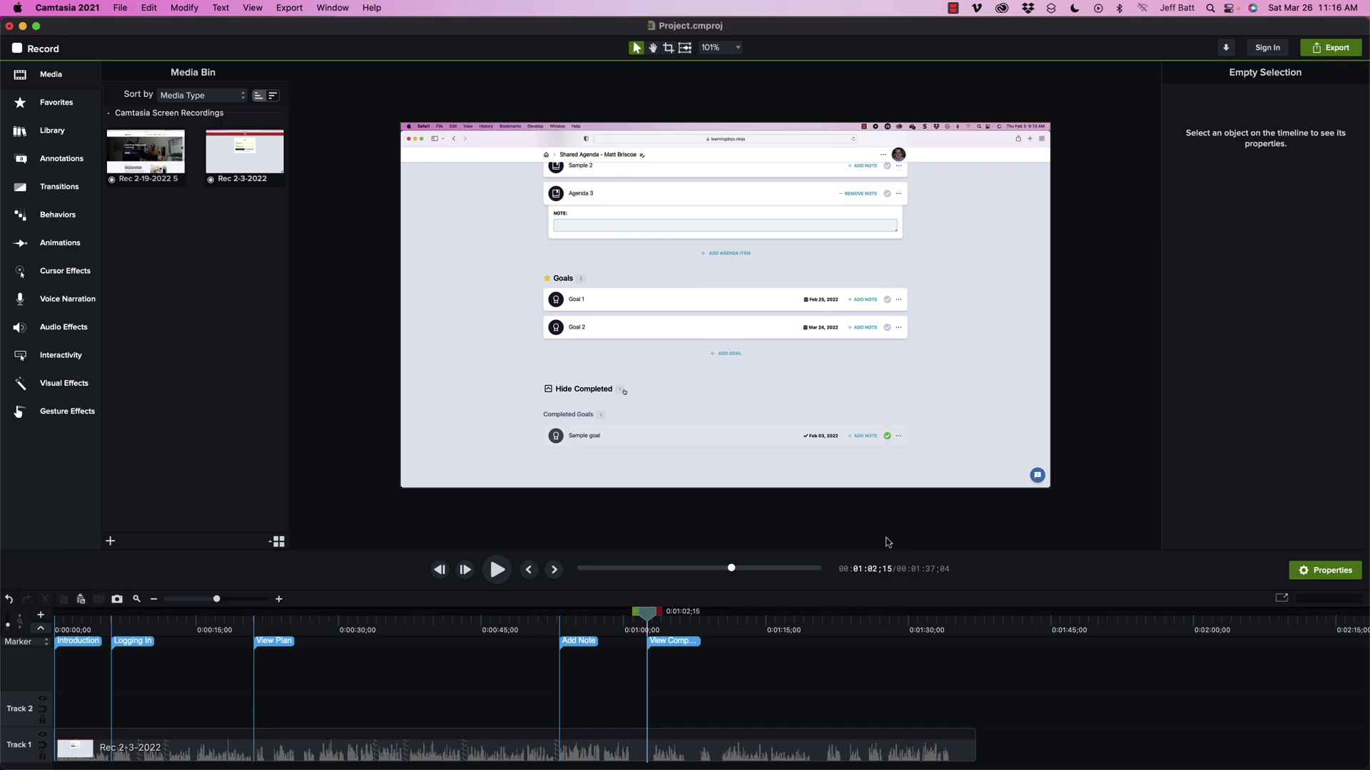
key("super+q")
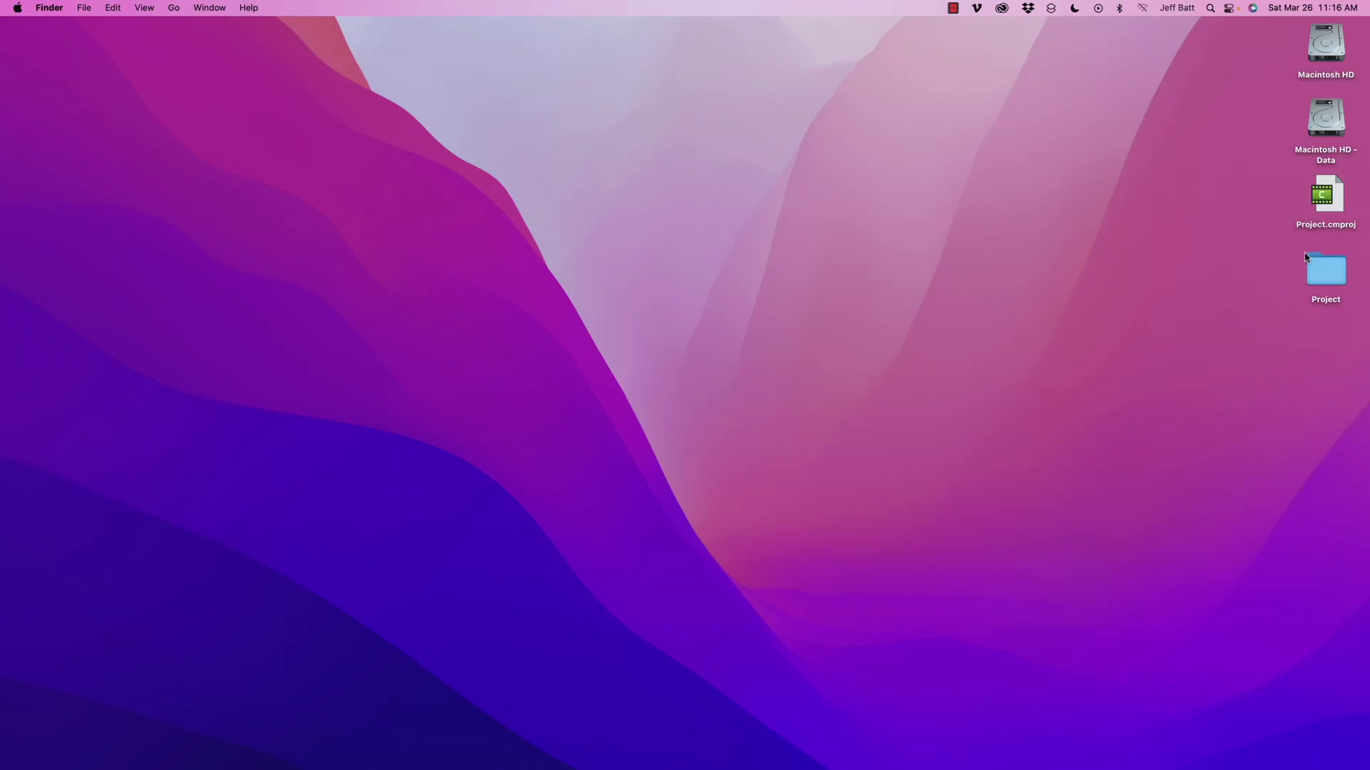
Open the exported embed.css and highlight the 1a1a1a background colour and the html, body selector.
double_click(1311, 279)
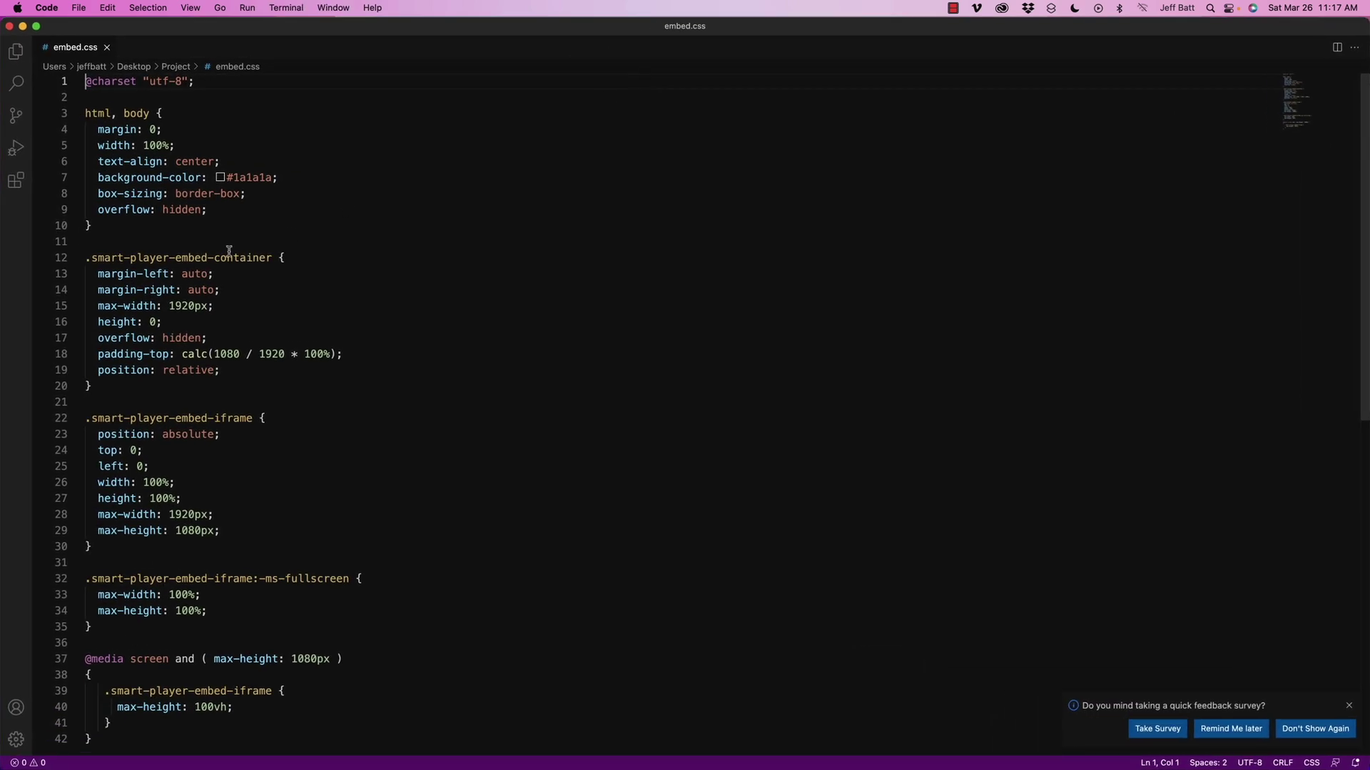
left_click(146, 184)
key("alt+Right")
key("alt+Right")
key("alt+Right")
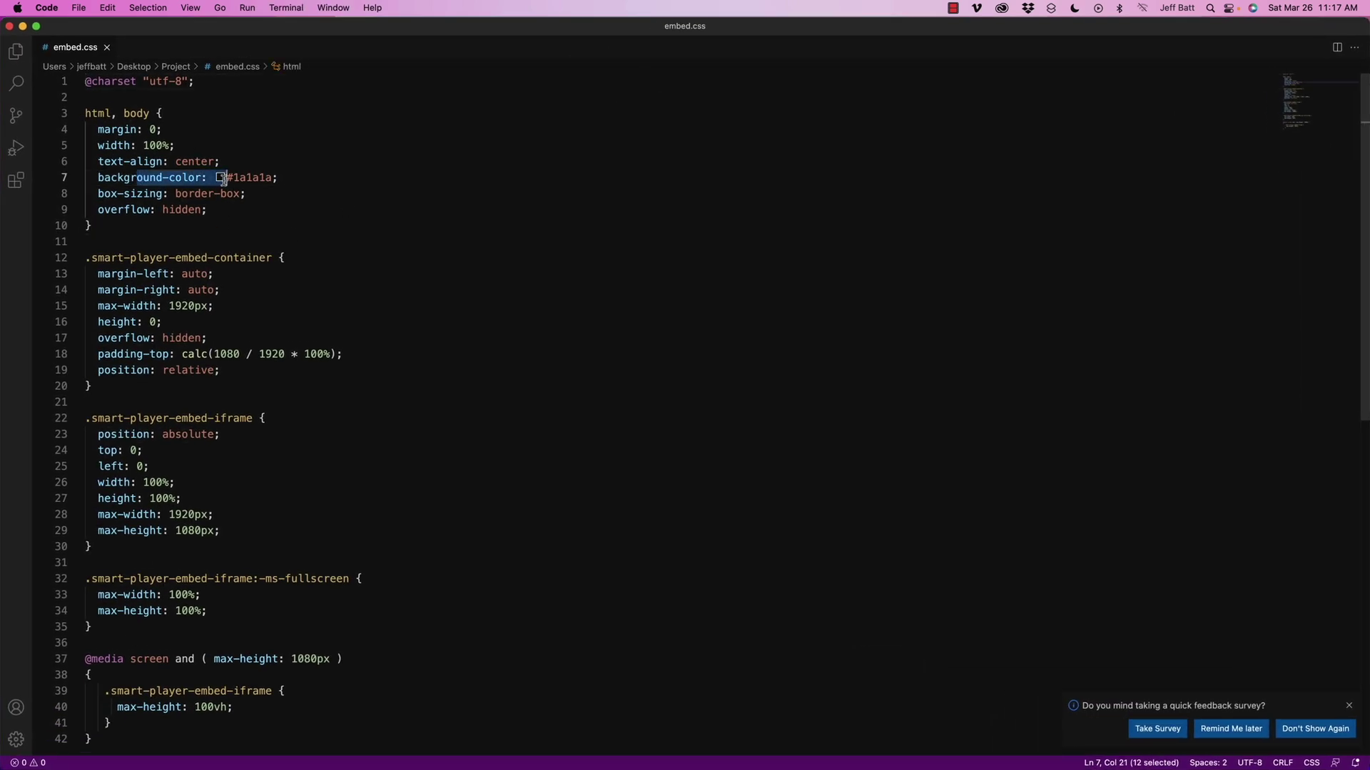
key("shift+alt+Right")
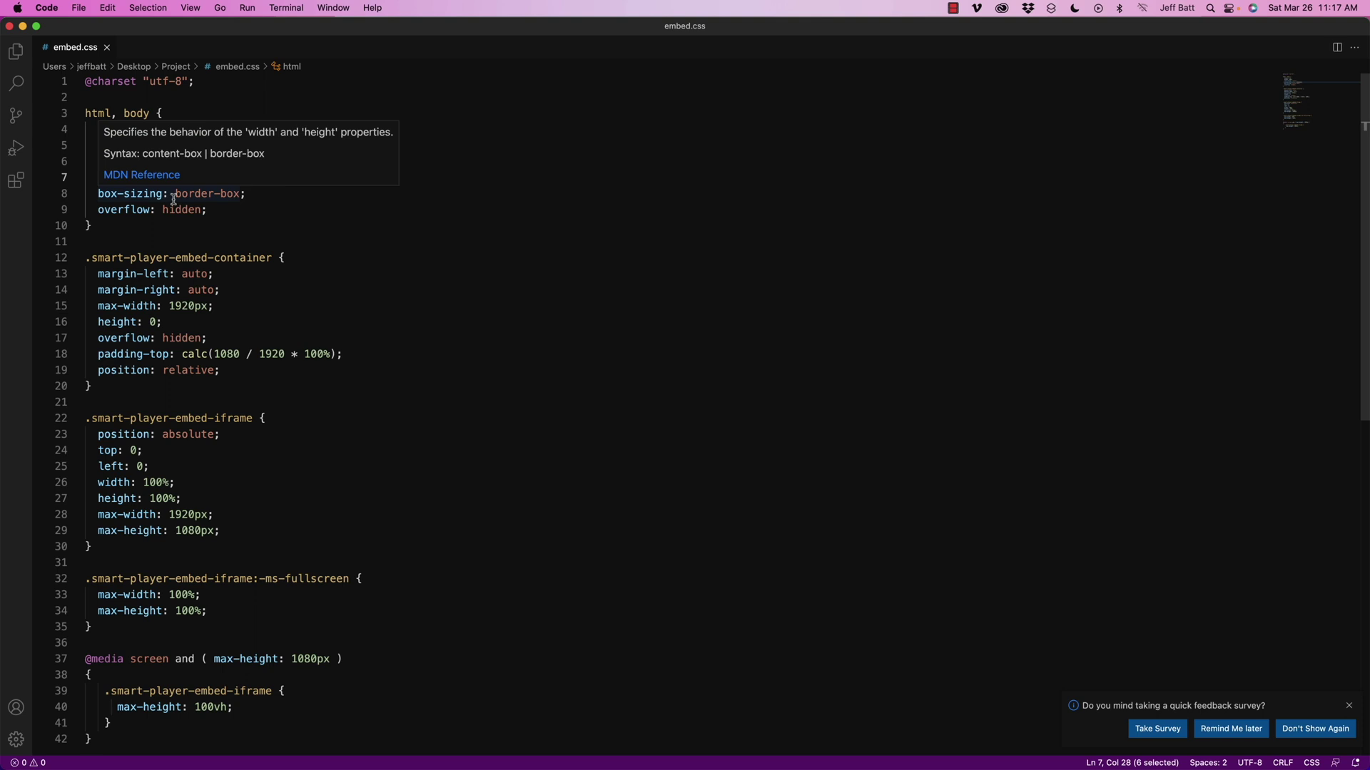
left_click_drag(98, 112, 148, 113)
Review the smart-player-embed-container rule and its 1920px max-width setting.
left_click_drag(142, 257, 187, 257)
left_click(153, 302)
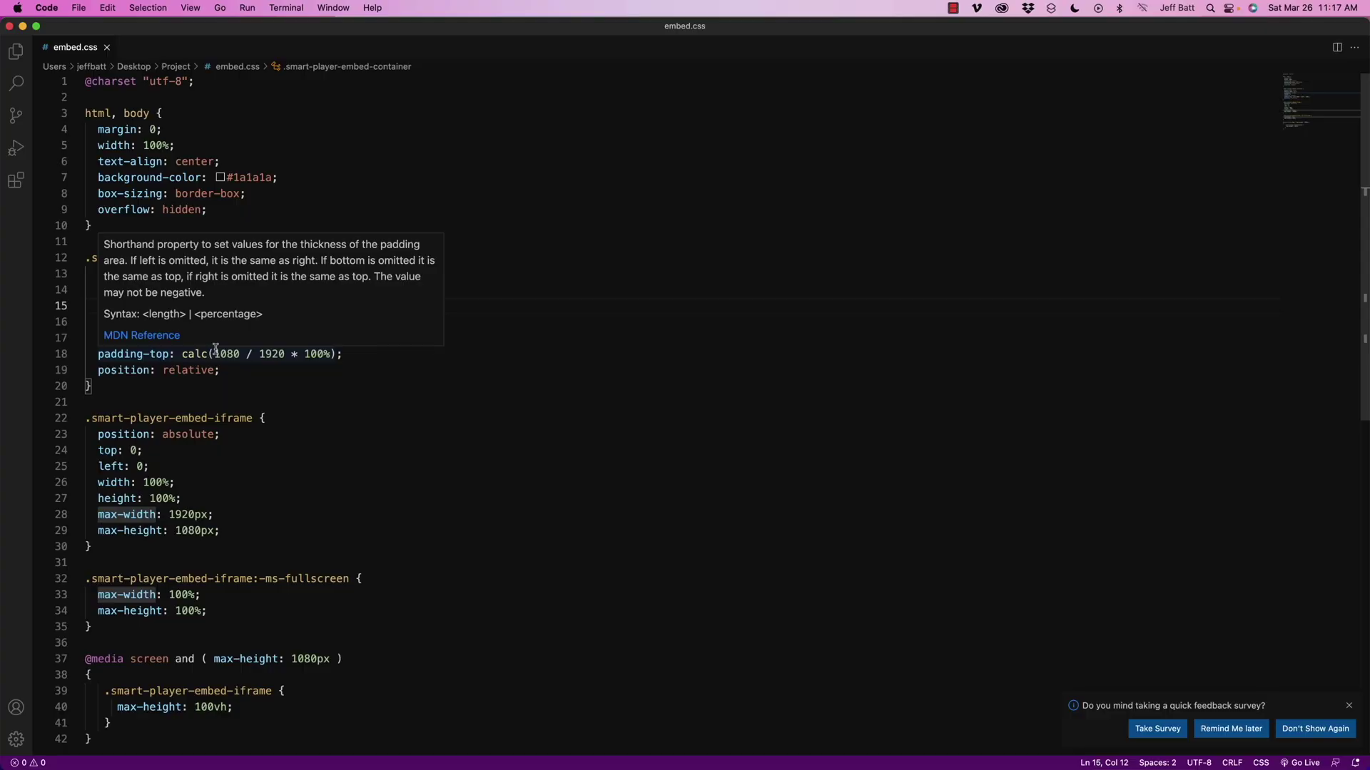
scroll(322, 485, "down", 5)
scroll(321, 487, "up", 5)
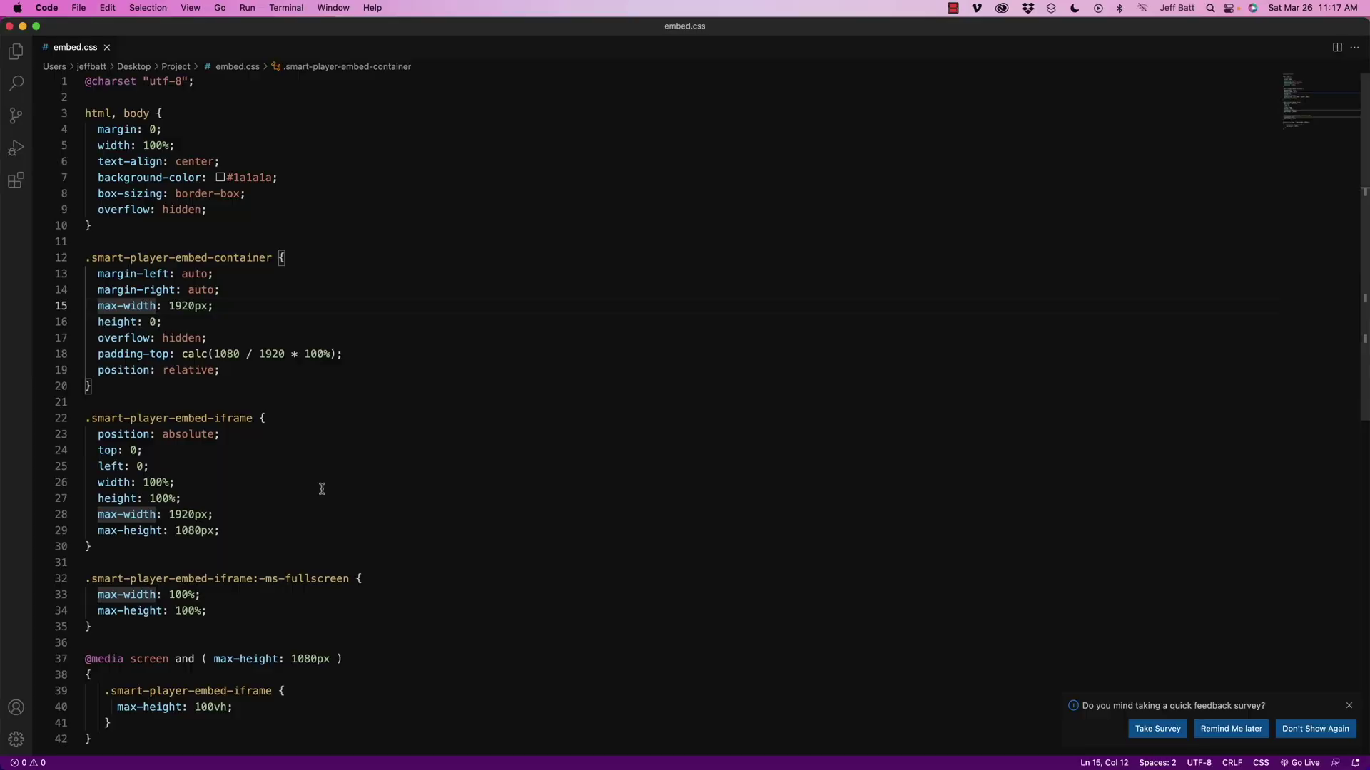
Switch to Safari's LearningDojo tab and scroll through the Templates page and back up.
key("super+h")
key("super+Tab")
key("super+Tab")
key("super+Tab")
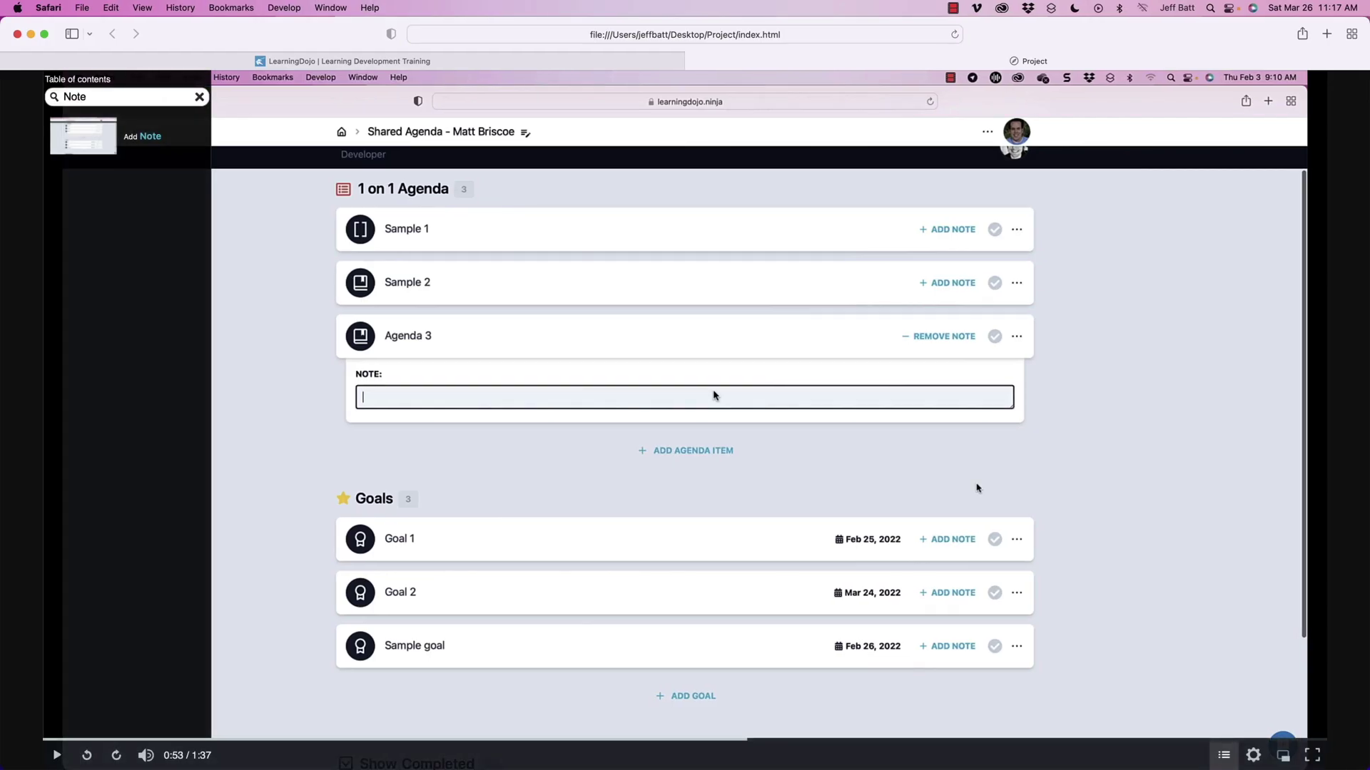
left_click(583, 60)
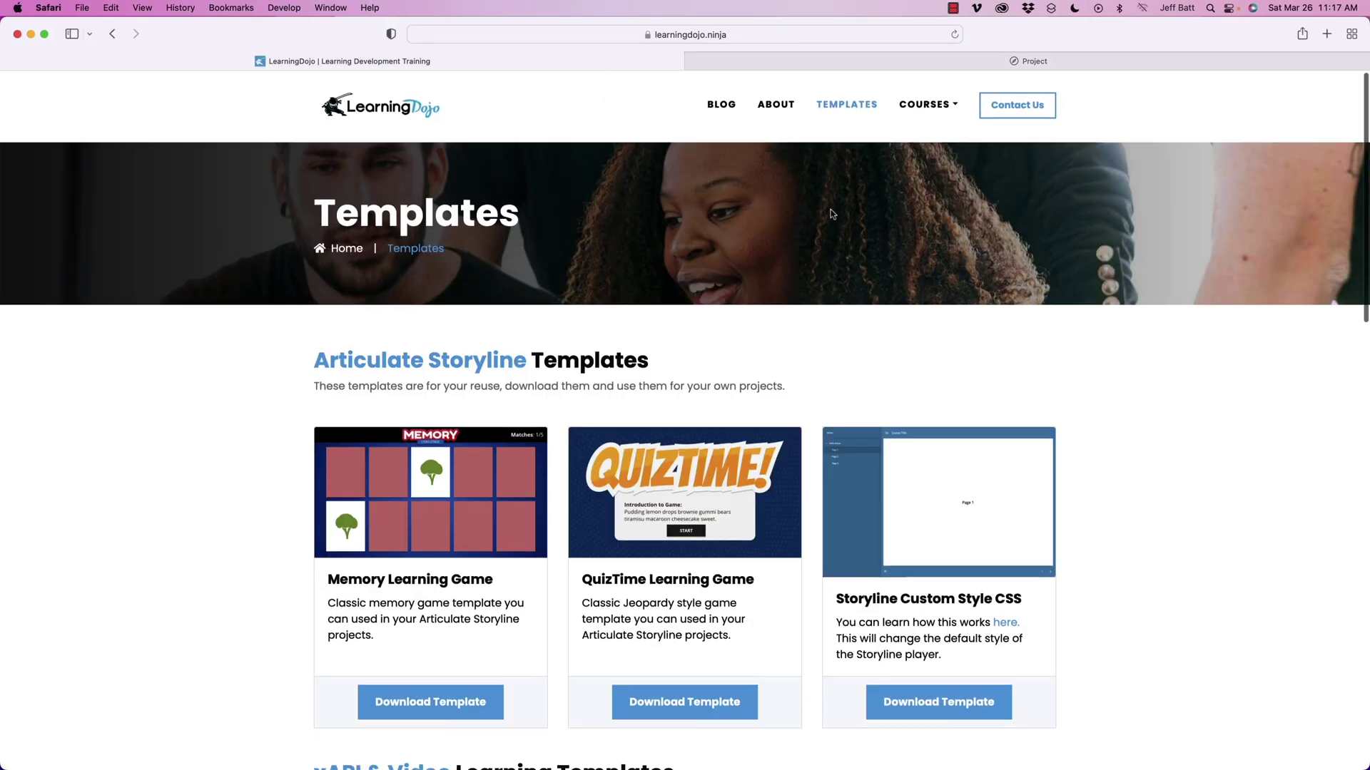
scroll(828, 214, "down", 15)
scroll(828, 214, "up", 5)
scroll(833, 214, "down", 1)
scroll(833, 214, "down", 1)
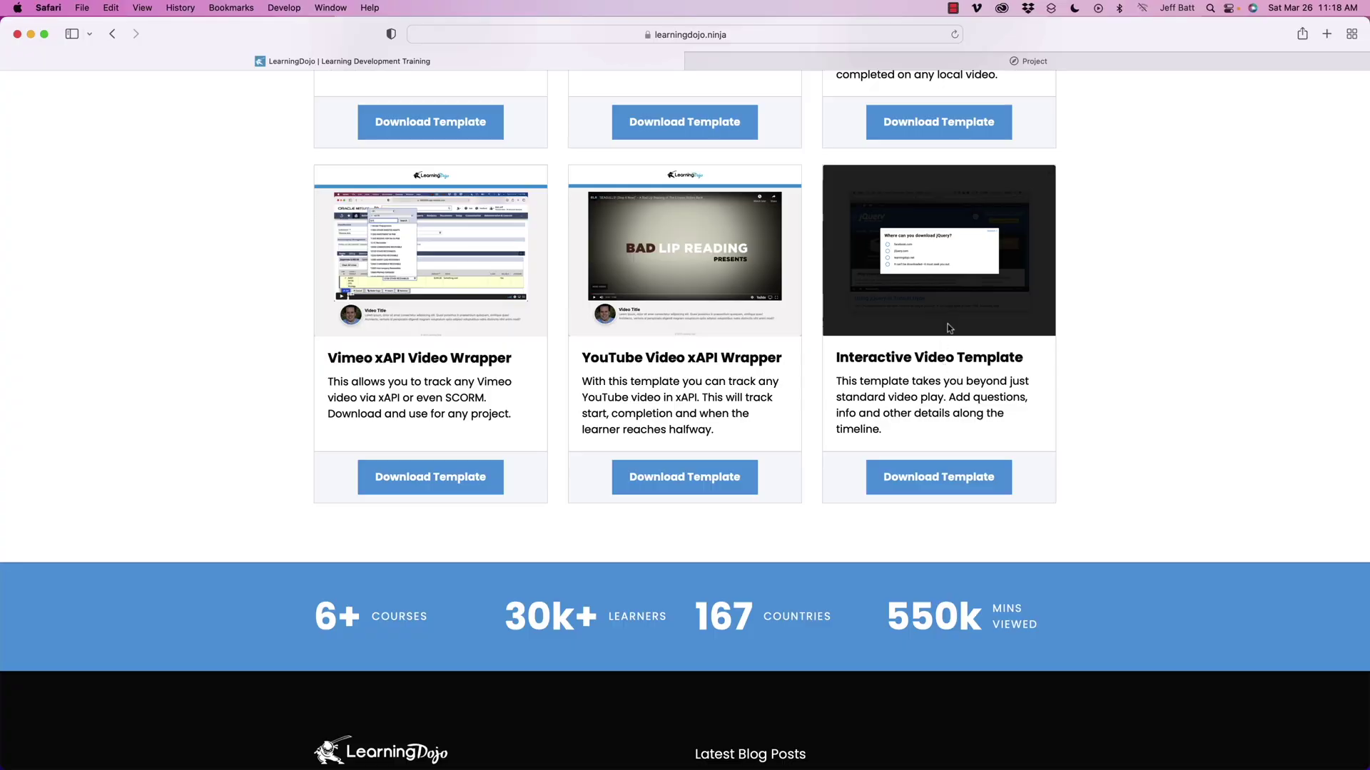
scroll(949, 328, "up", 20)
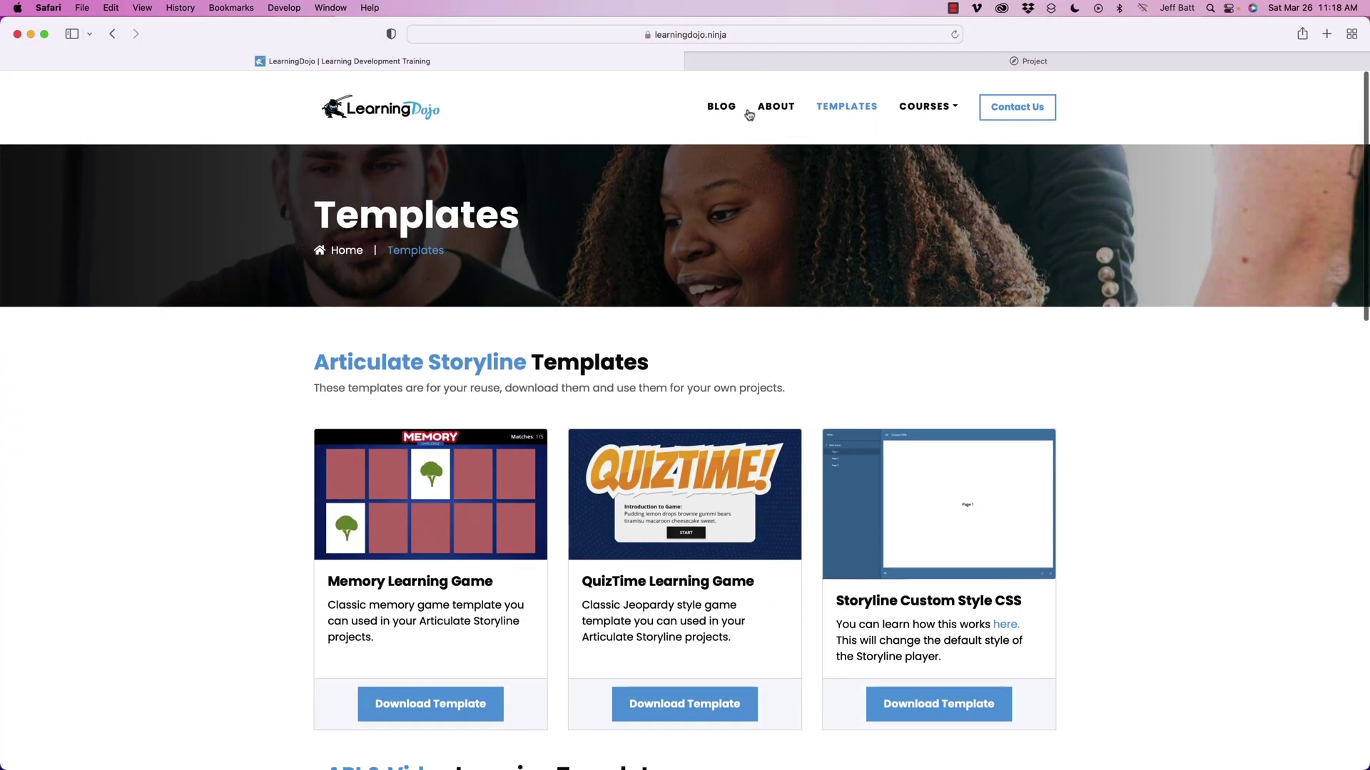
Go to the LearningDojo Blog in Safari and expand the COURSES dropdown.
left_click(744, 110)
left_click(938, 108)
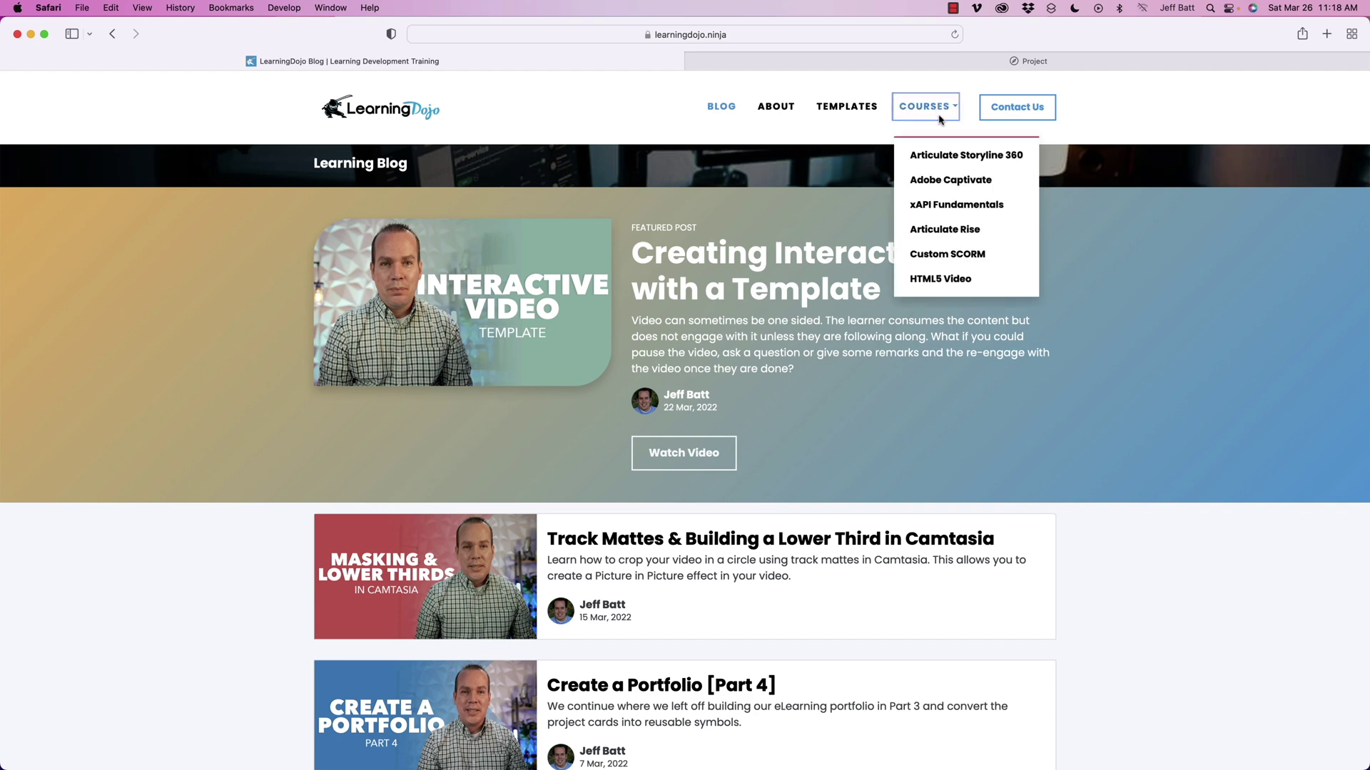